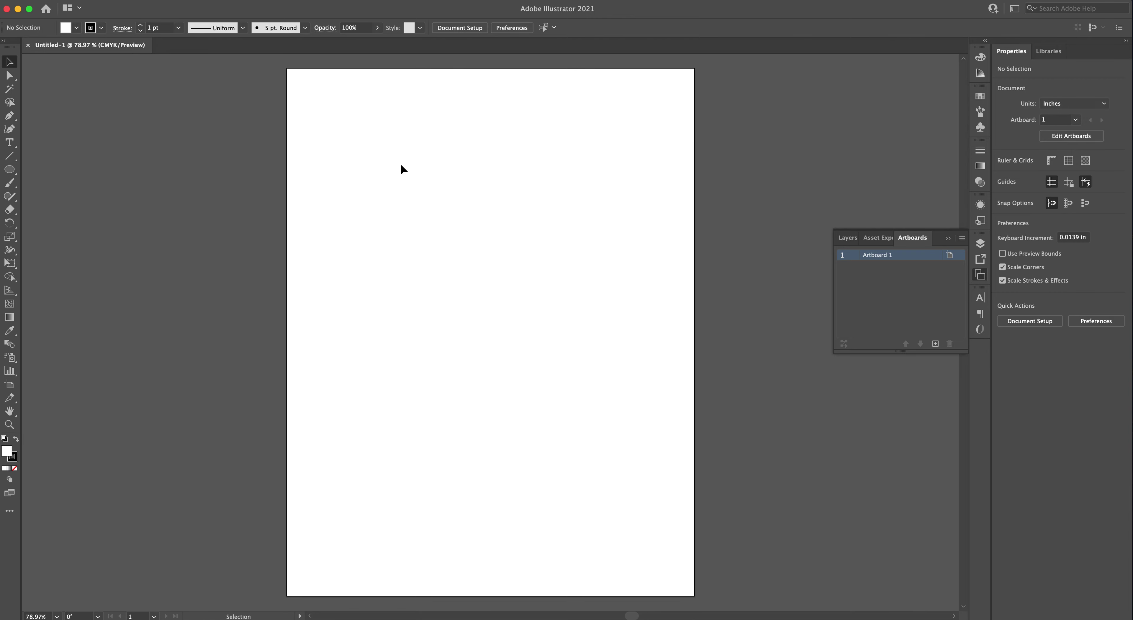
- Show the rulers and place guides about 0.25 in inside all four edges of the artboard
key("a")
key("super+r")
key("v")
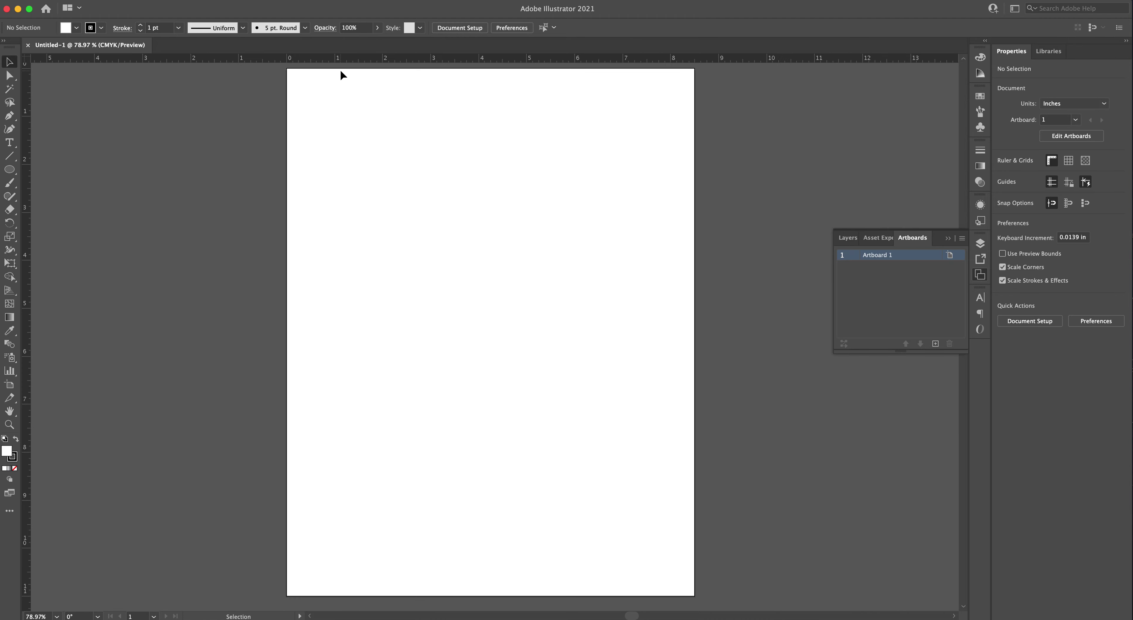
left_click(350, 61)
left_click_drag(349, 61, 345, 81)
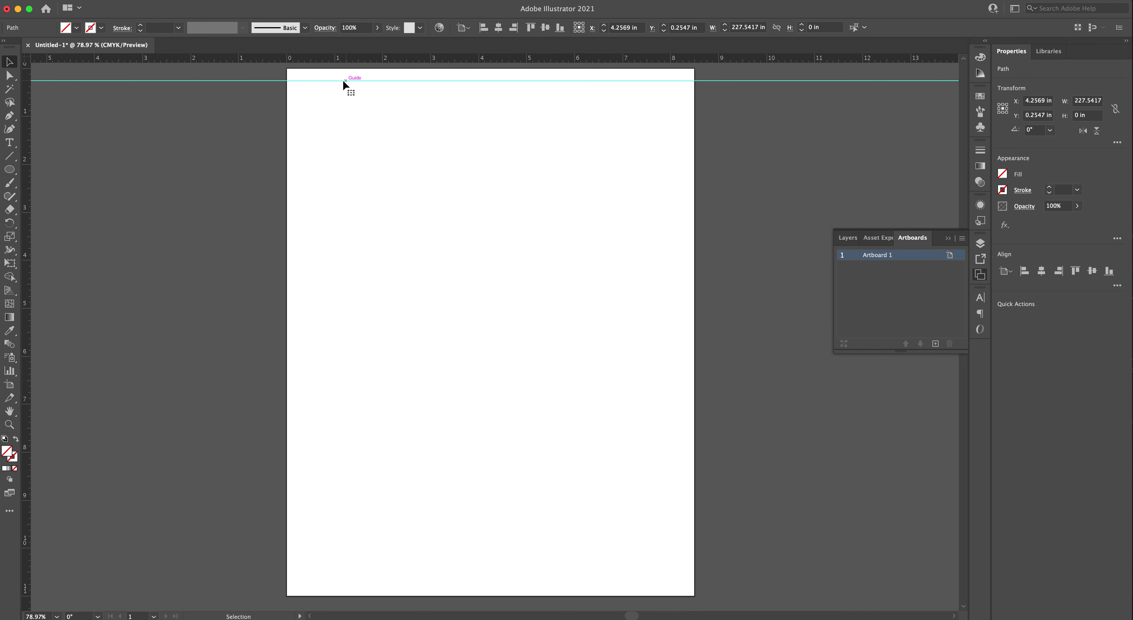
left_click_drag(27, 138, 299, 133)
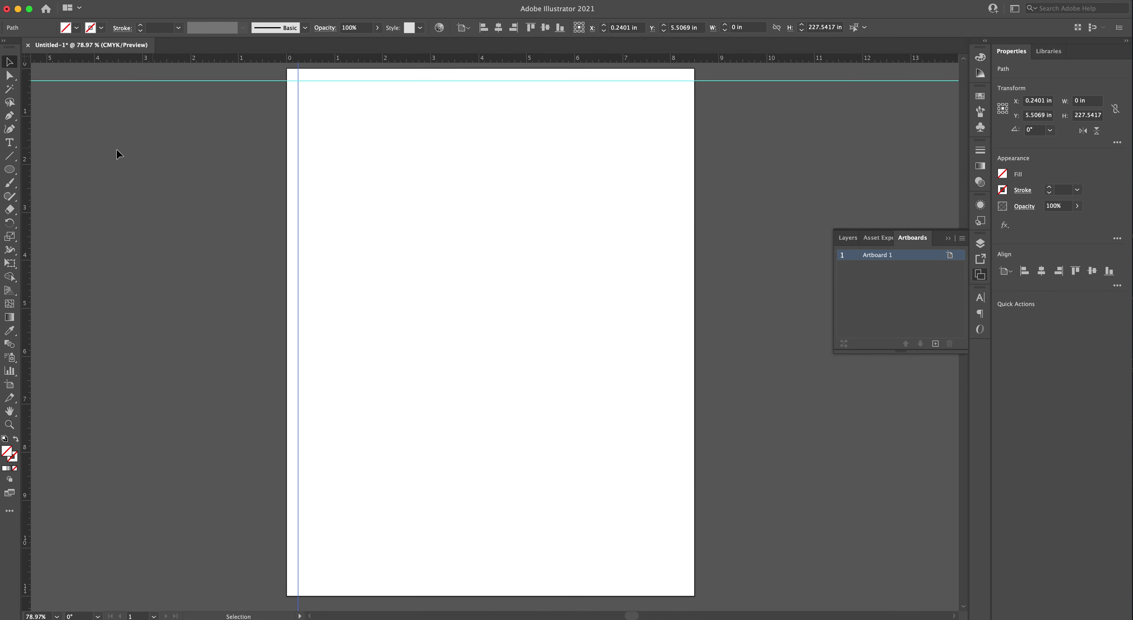
left_click_drag(27, 157, 683, 154)
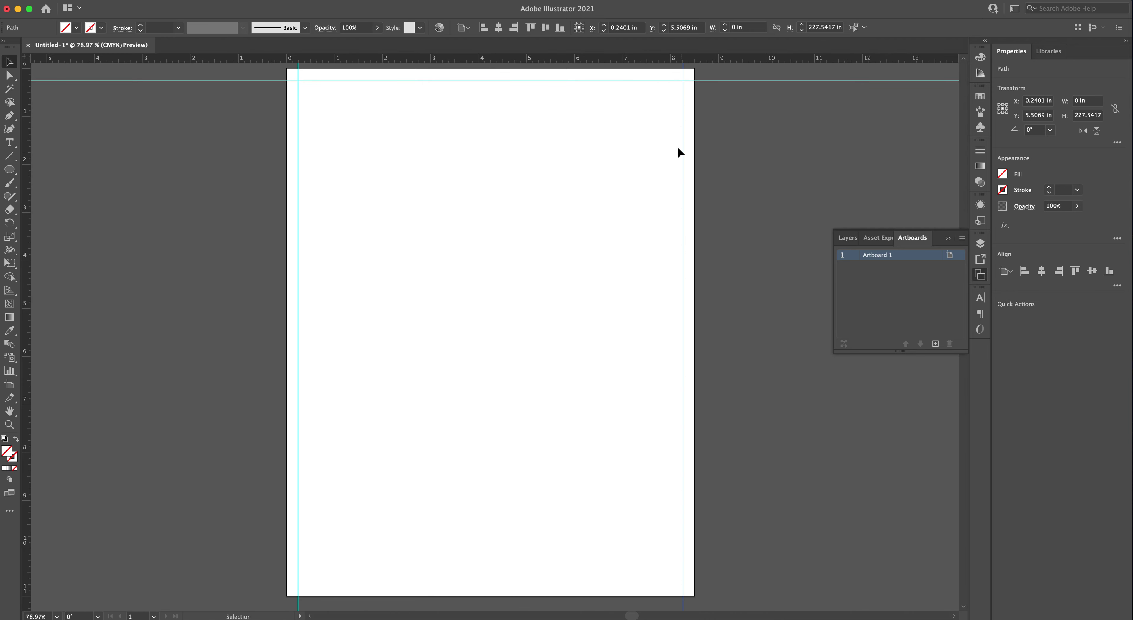
left_click_drag(564, 65, 530, 585)
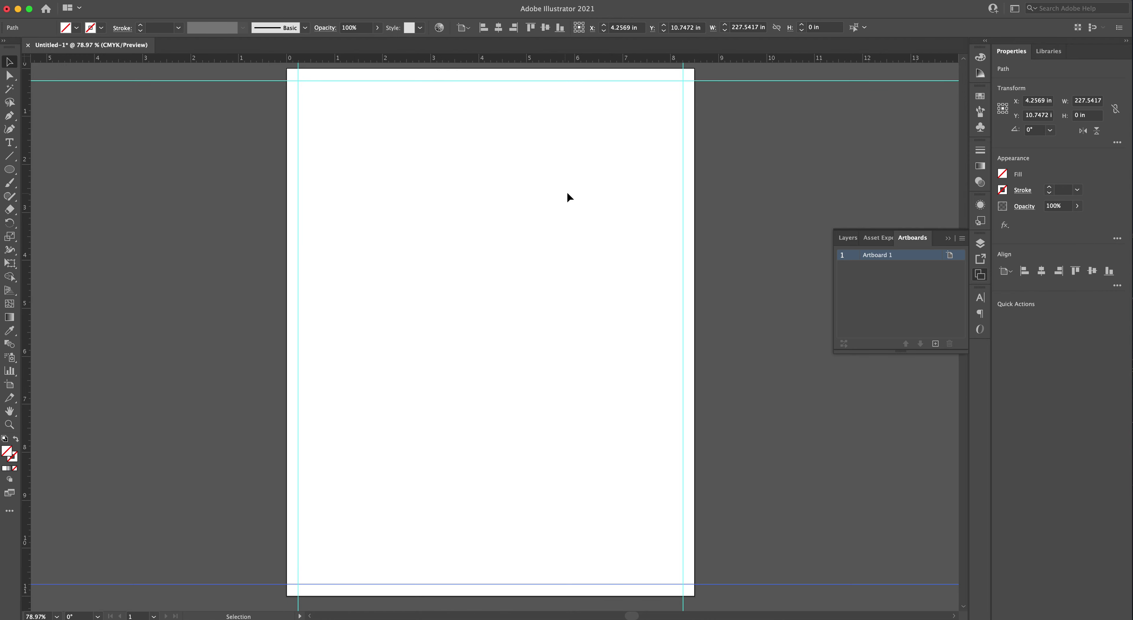
- Create a circle with the Ellipse tool, 3.46 in wide and 3.46 in high
left_click_drag(552, 189, 522, 194)
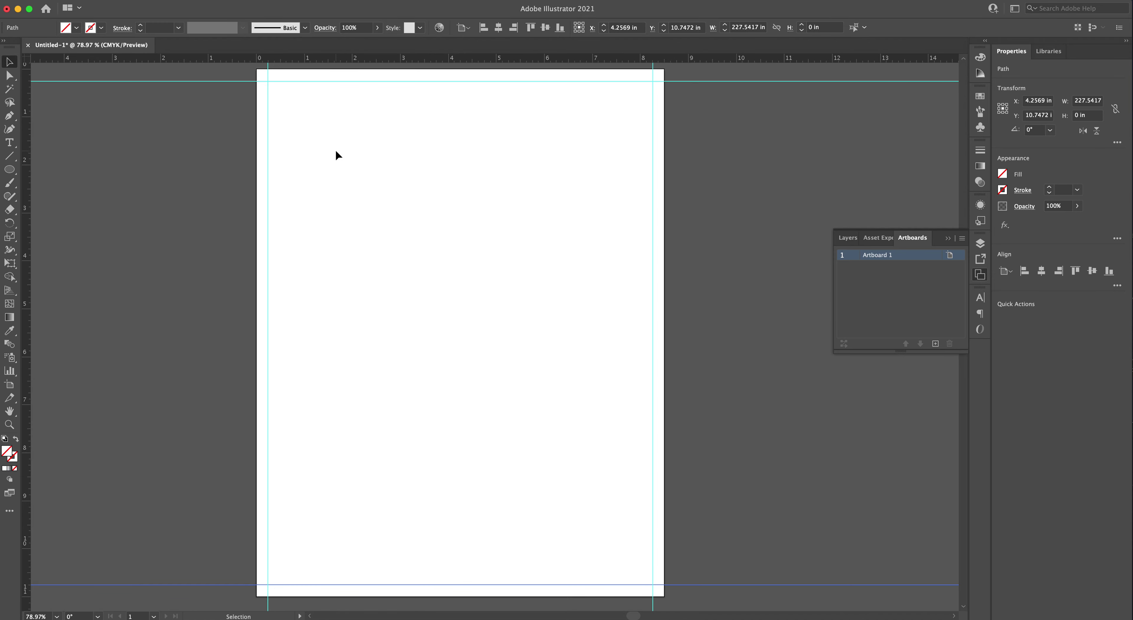
left_click(10, 171)
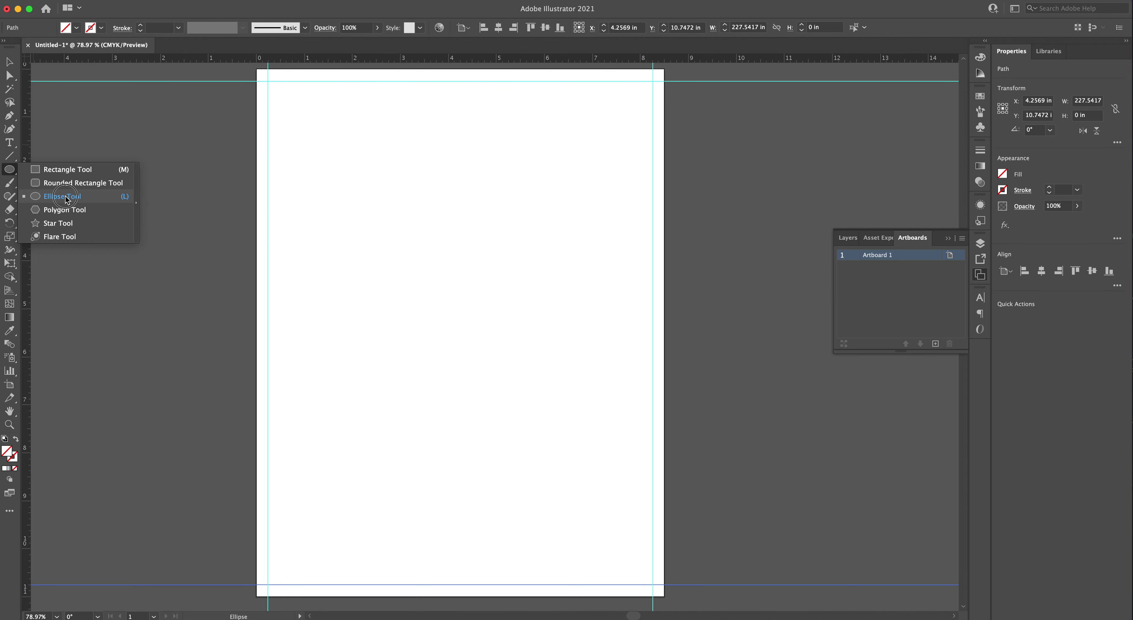
left_click(124, 202)
left_click_drag(306, 112, 496, 304)
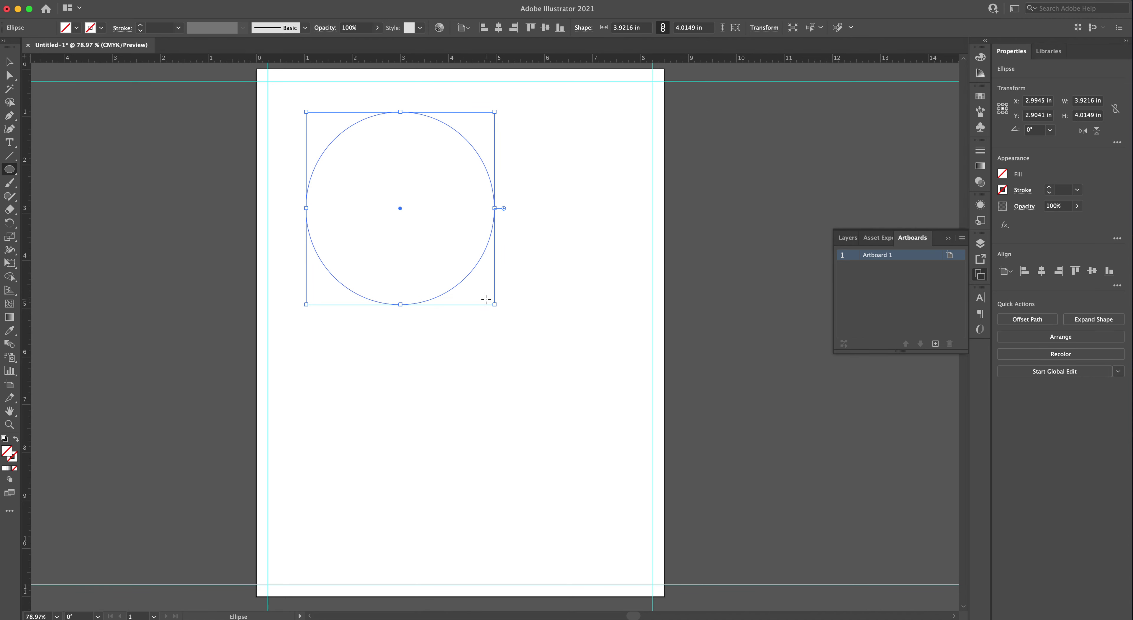
key("super+z")
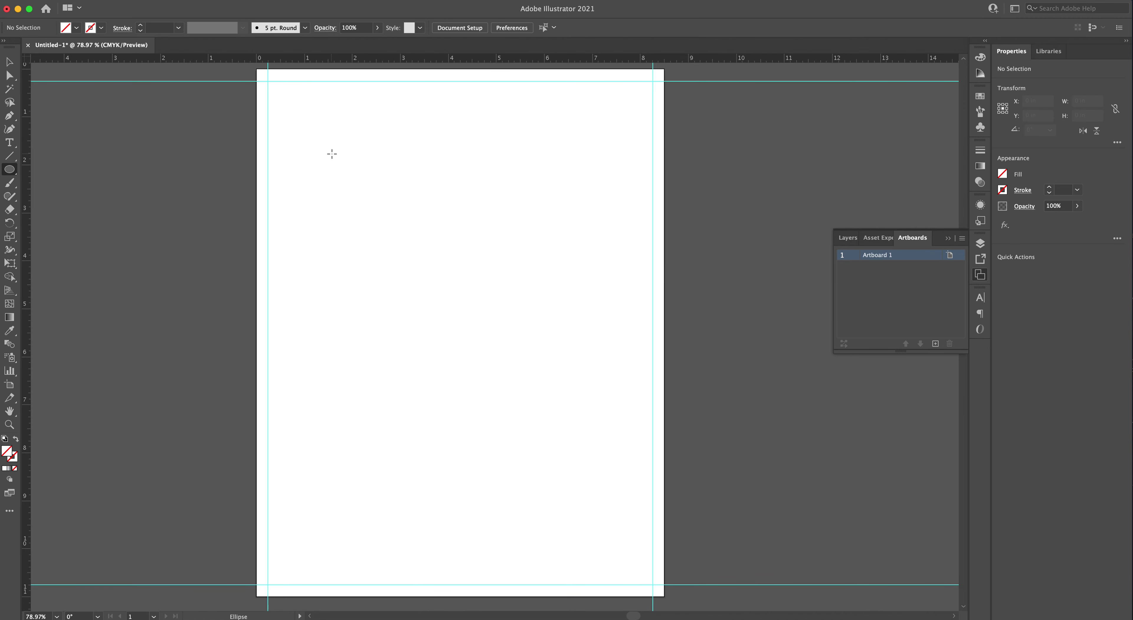
left_click(332, 154)
left_click_drag(333, 155, 366, 163)
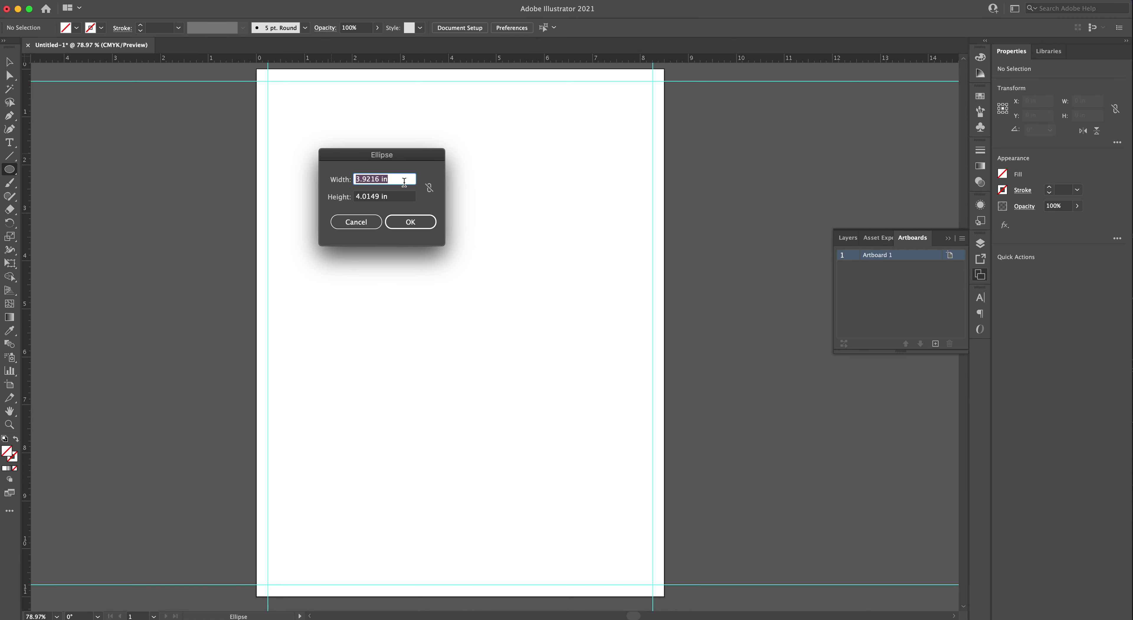
type("3")
left_click(395, 201)
type("3")
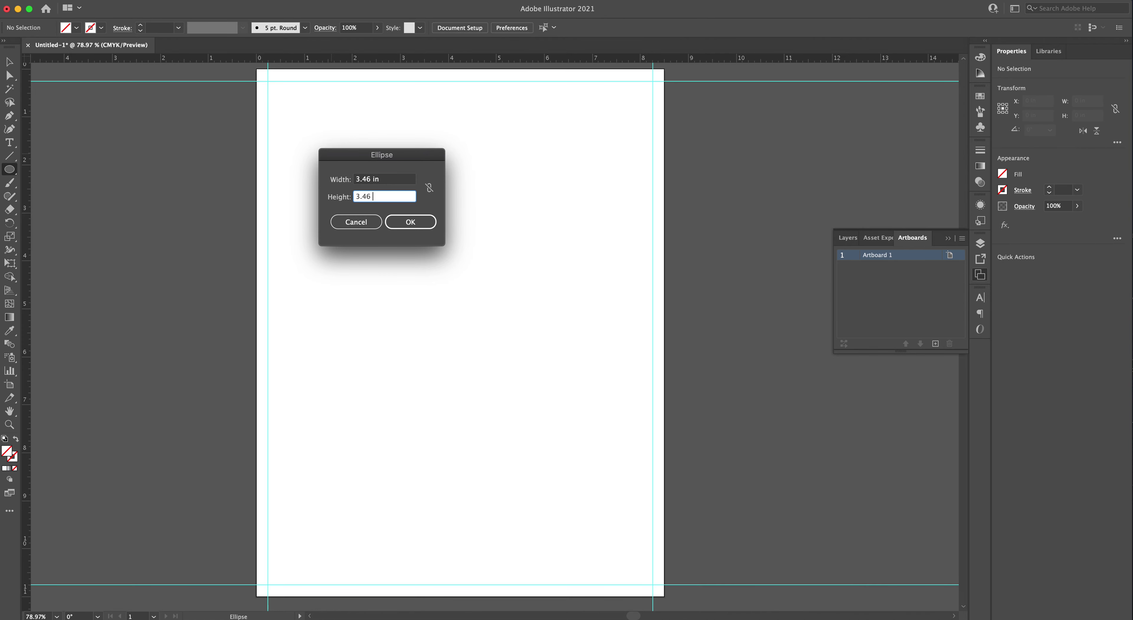
left_click(397, 223)
- Move the circle to the page's upper-left area, centred at about X 2.25 in, Y 2.5 in, and give it a 1 pt black stroke
left_click(9, 61)
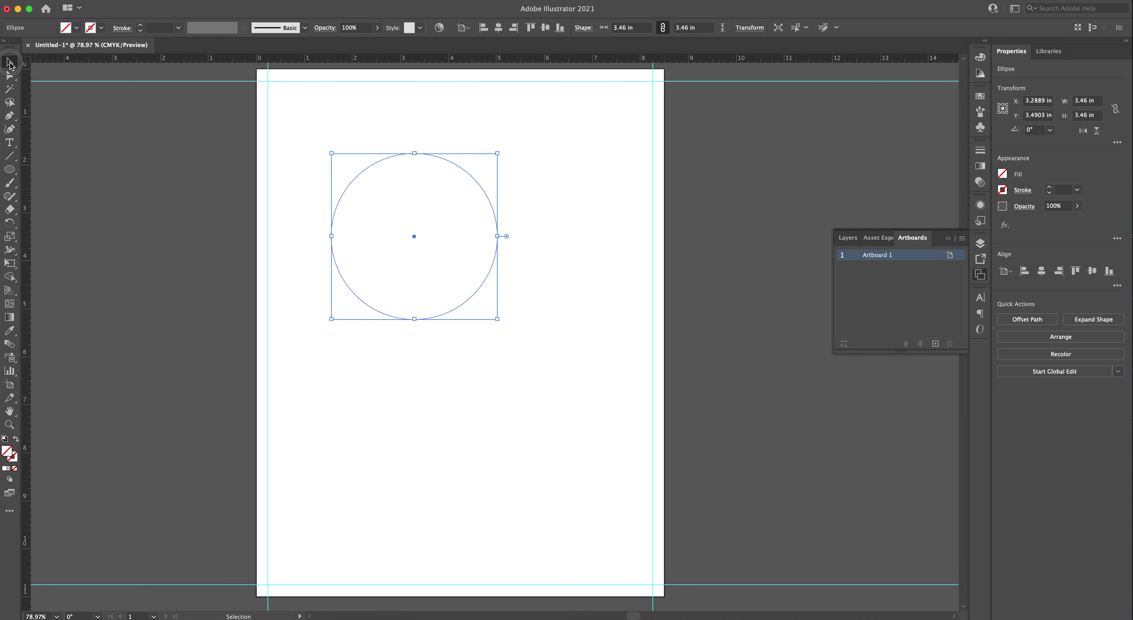
left_click_drag(413, 237, 365, 189)
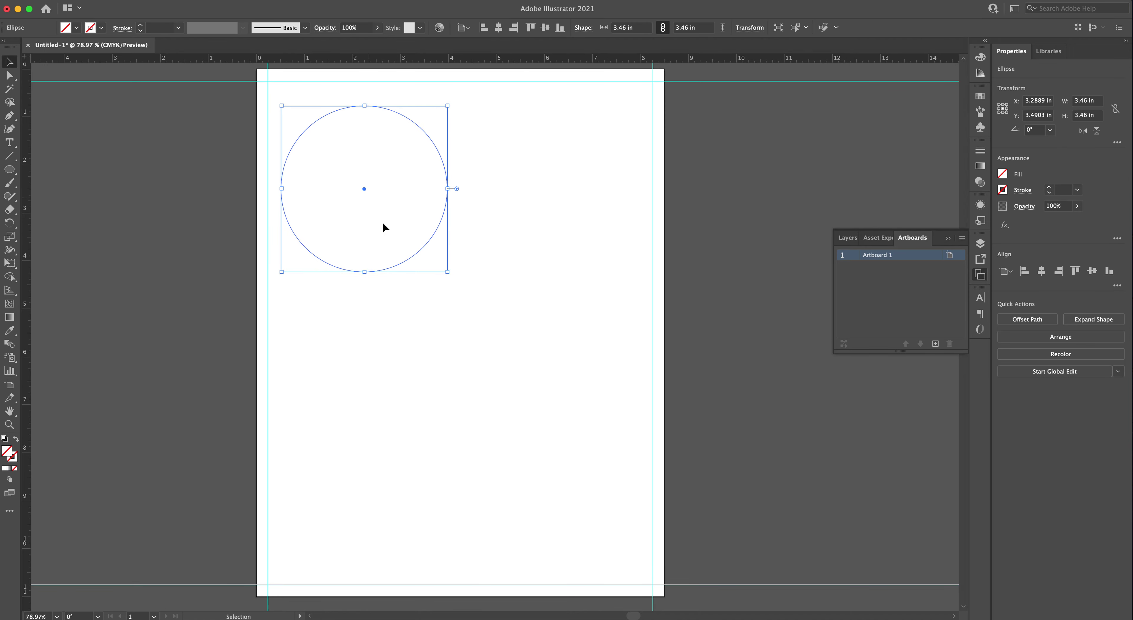
left_click(425, 311)
left_click_drag(424, 313, 324, 149)
left_click(1049, 187)
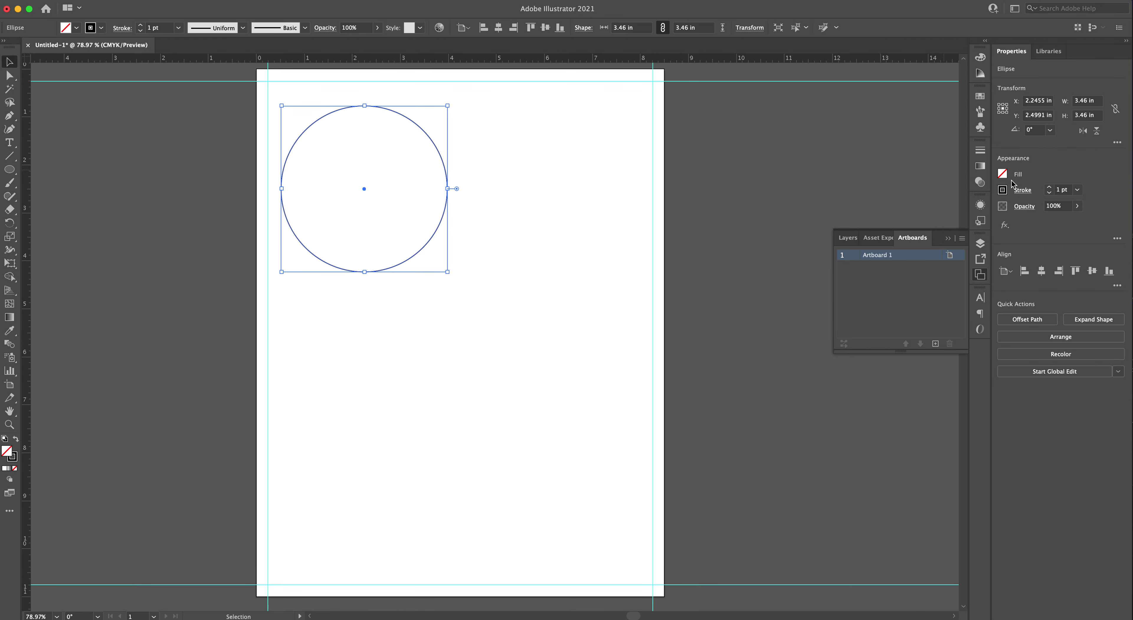
left_click(526, 147)
left_click_drag(521, 144, 422, 230)
left_click(507, 183)
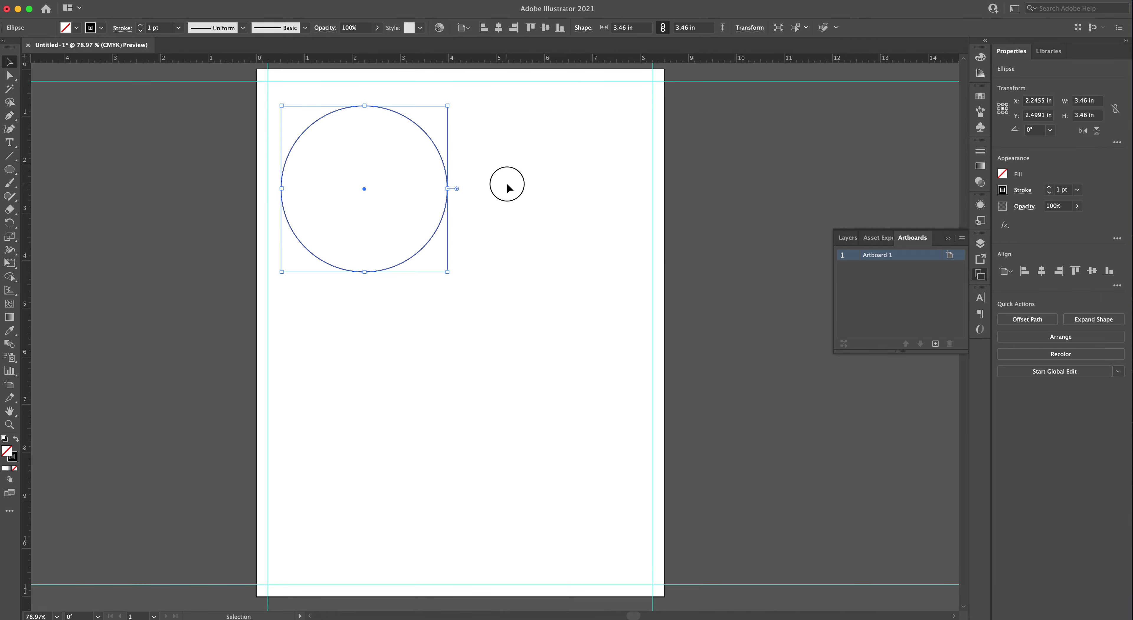
left_click(446, 207)
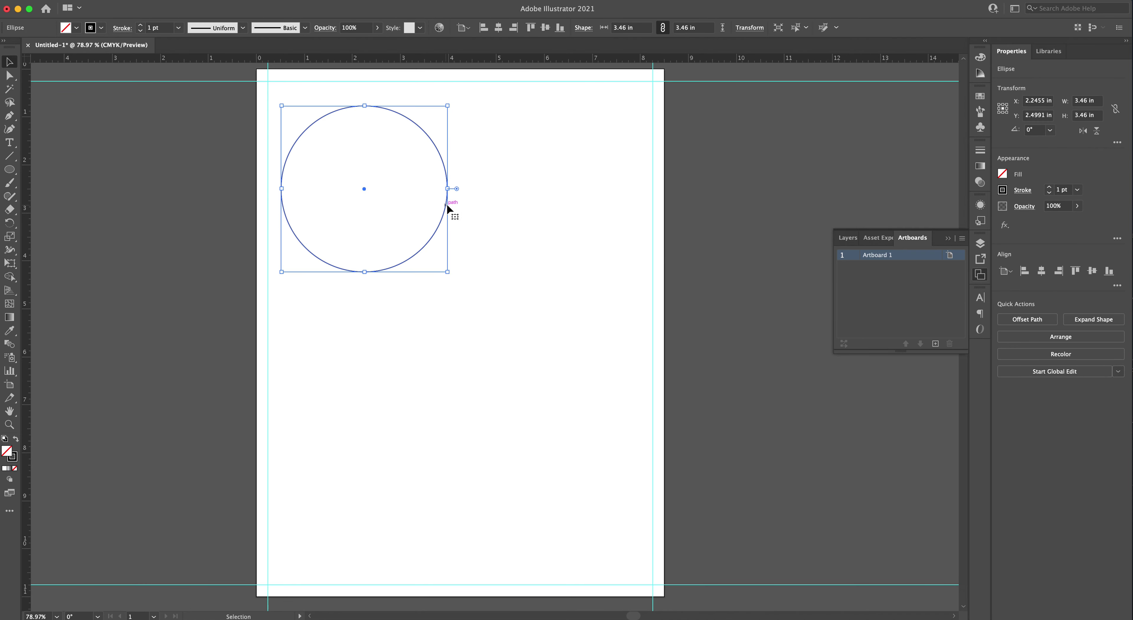
left_click(539, 202)
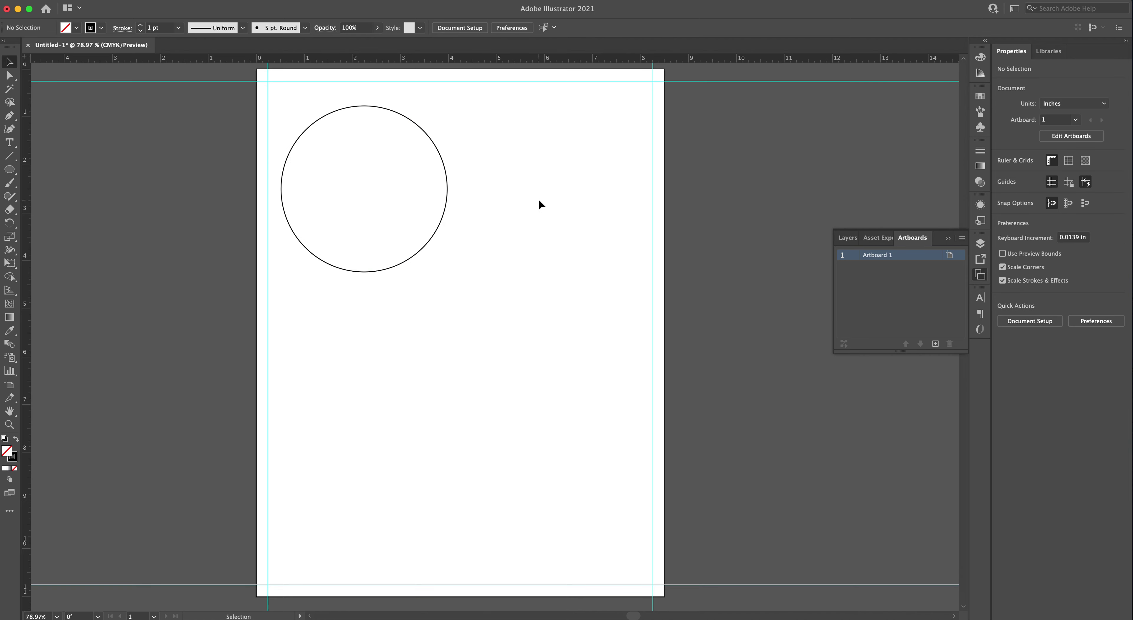
- Create a second circle with the Ellipse tool, 2.875 in wide and 2.875 in high
key("l")
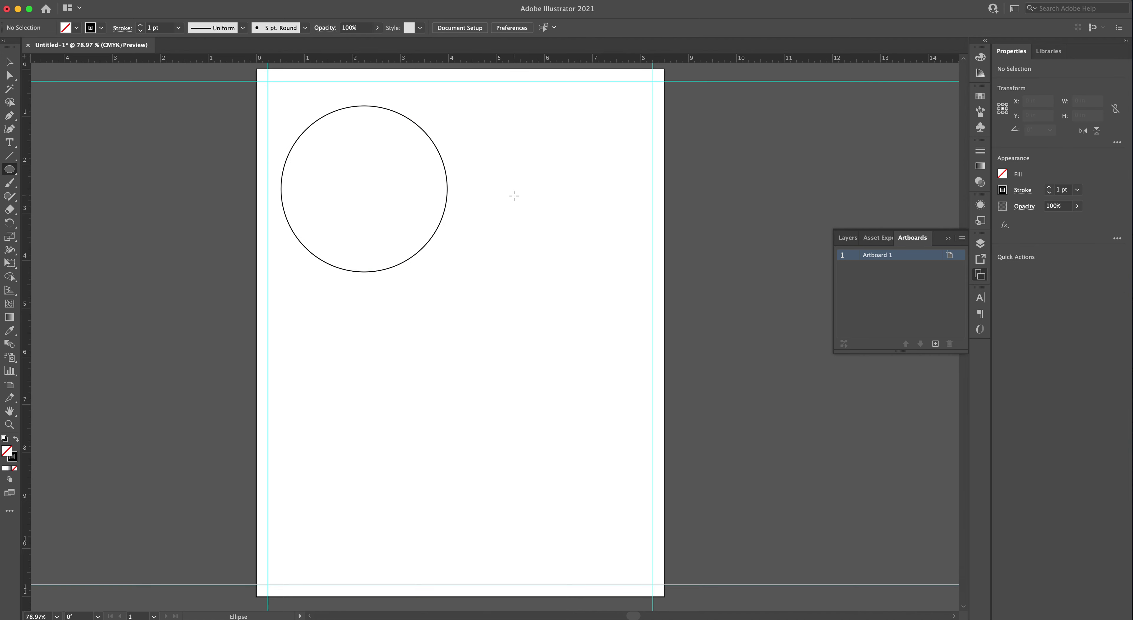
left_click(514, 196)
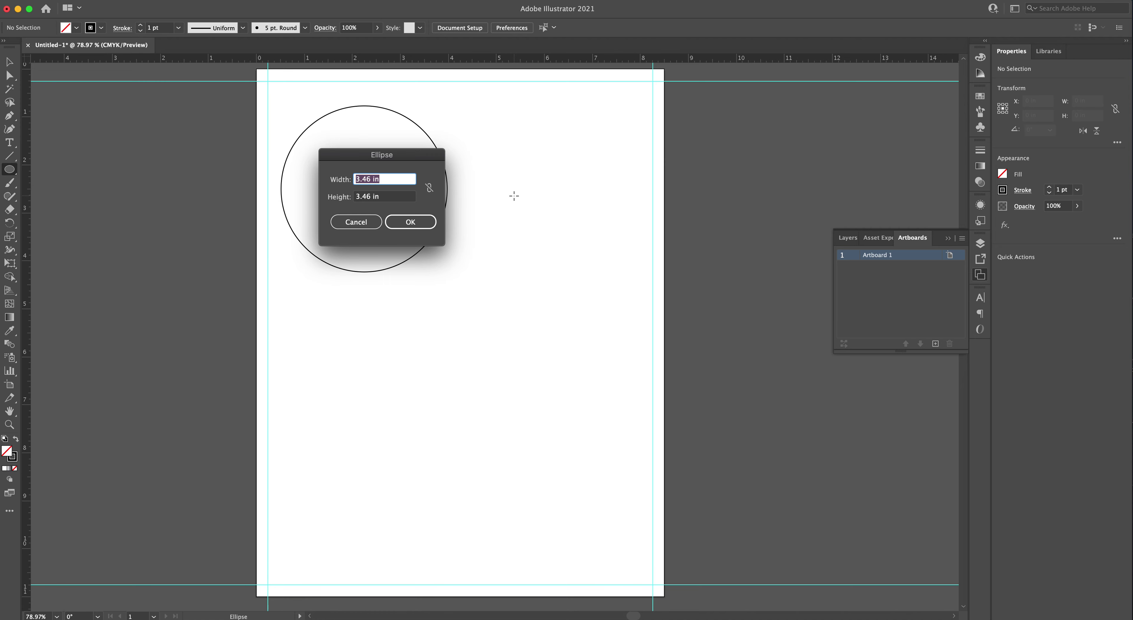
type("2.875")
key("Tab")
type("2")
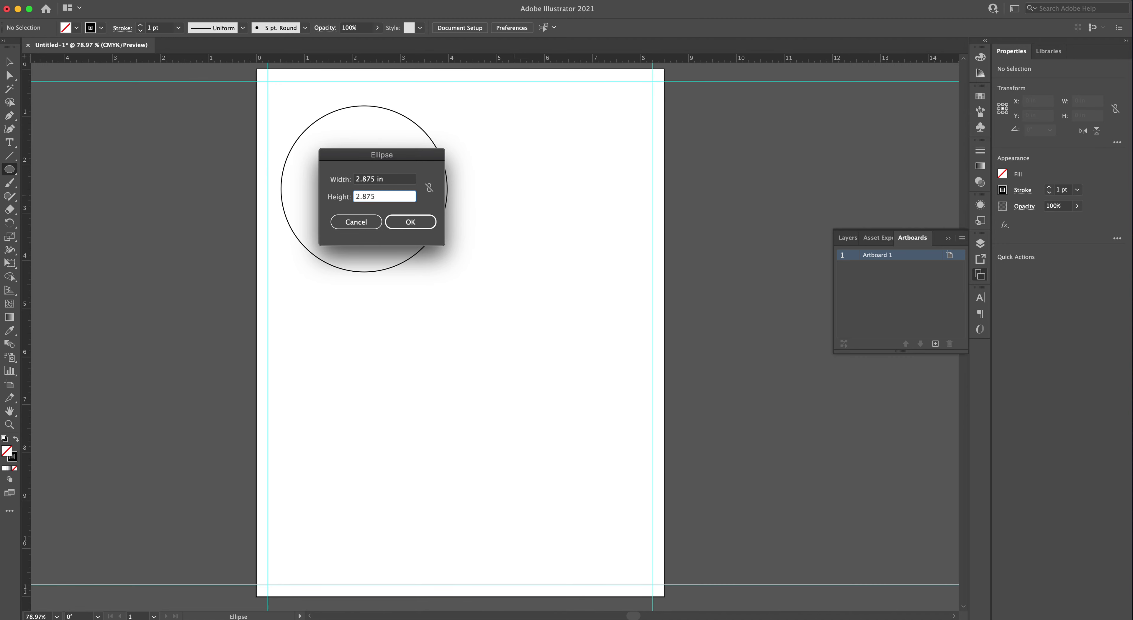
left_click(413, 222)
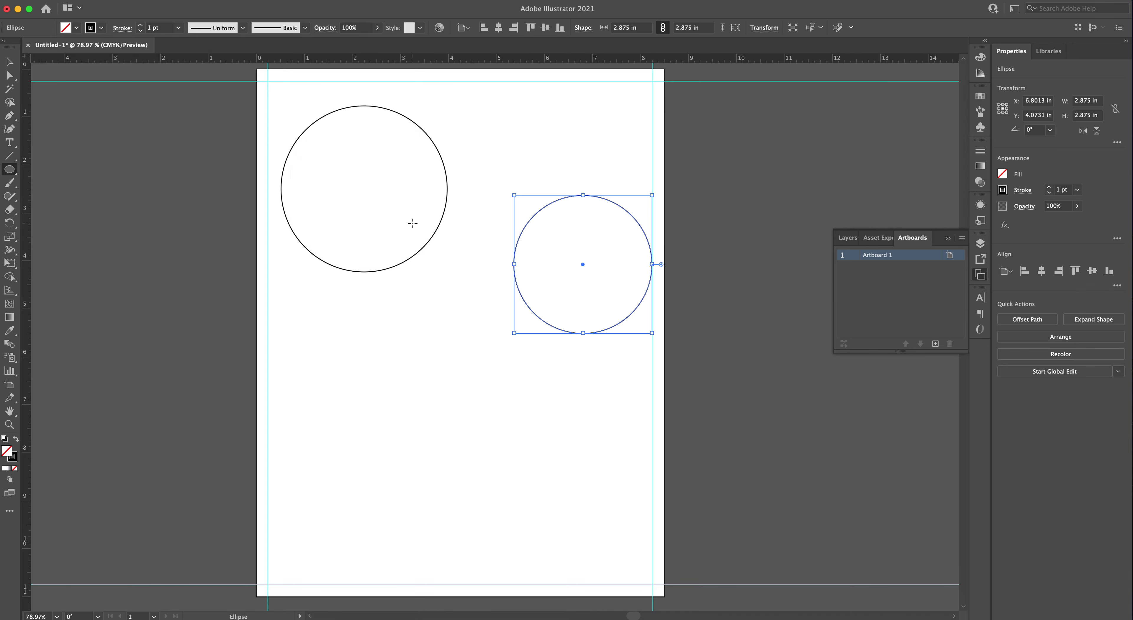
- Move the 2.875 in circle inside the larger circle so that their centres coincide
key("v")
left_click_drag(583, 265, 362, 188)
left_click(475, 212)
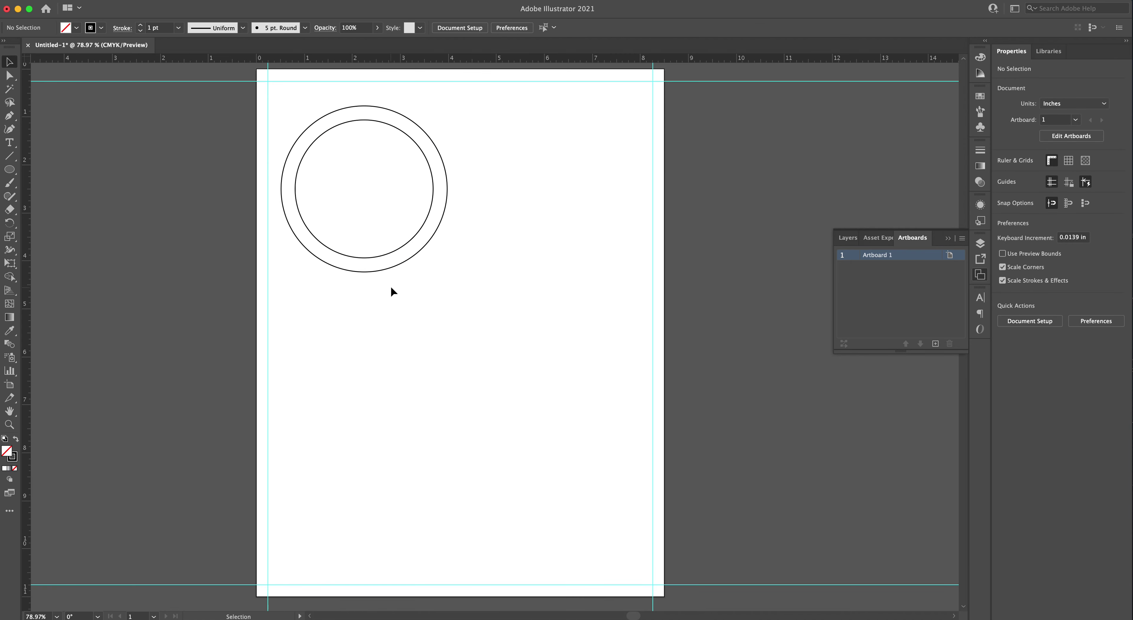
- Turn the inner circle's stroke into a dashed line with 12 pt dashes
left_click(433, 190)
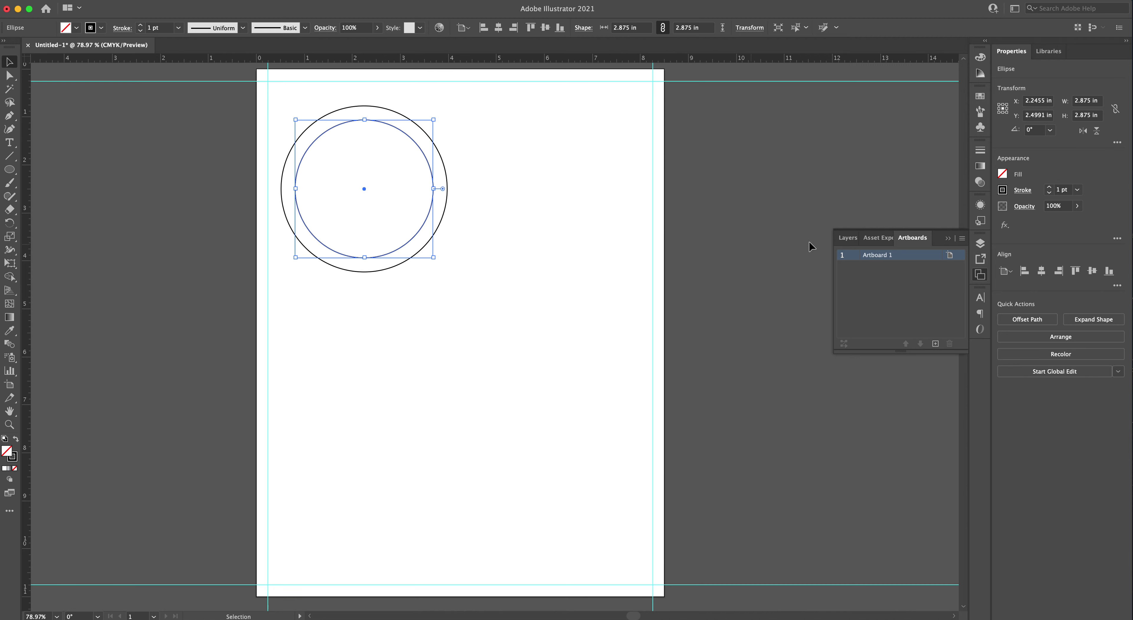
left_click(980, 150)
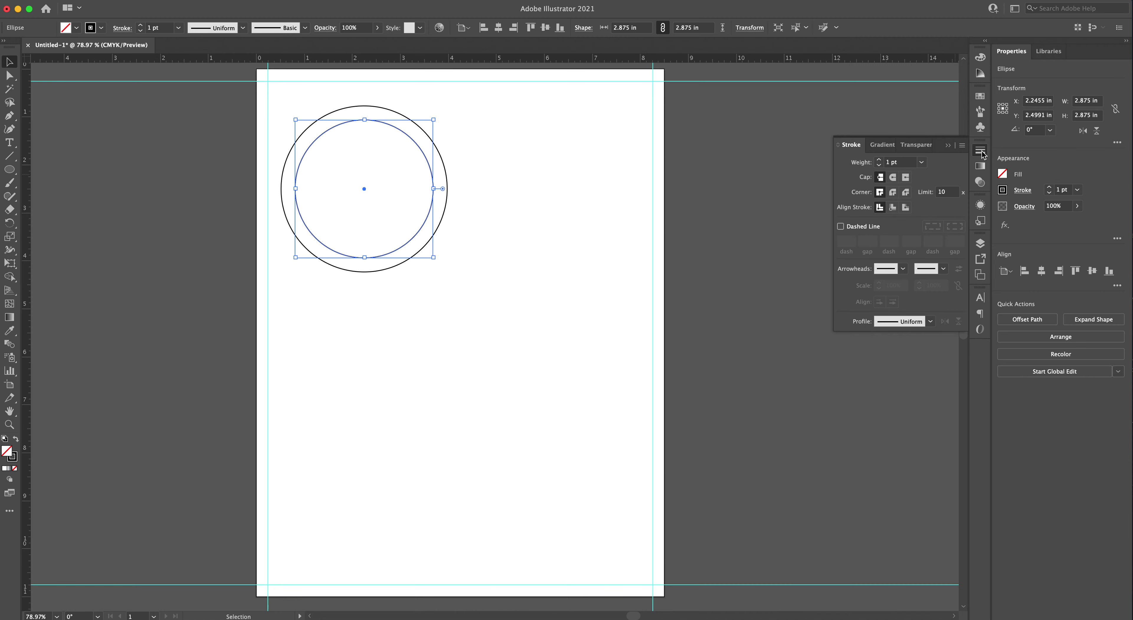
left_click(962, 146)
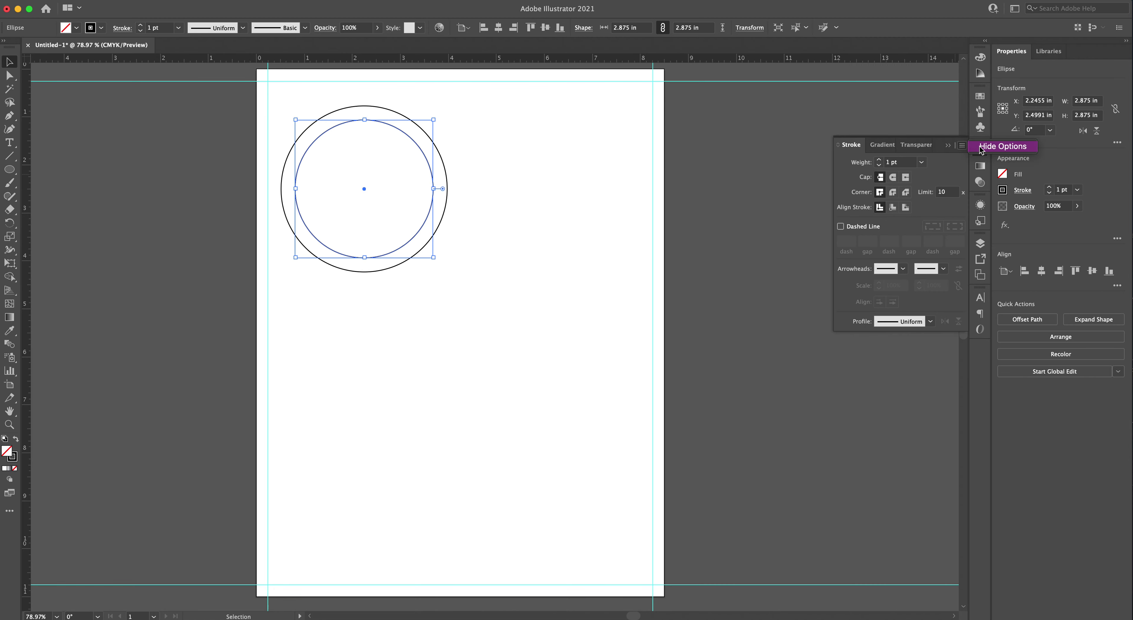
left_click(989, 149)
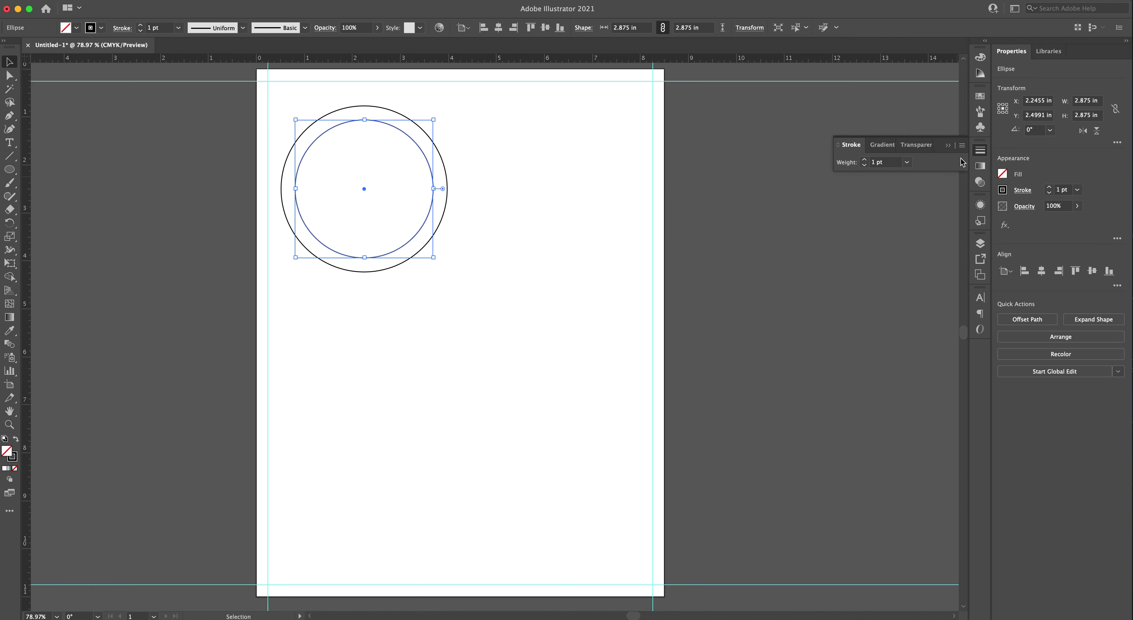
left_click(963, 146)
left_click(989, 149)
left_click(841, 227)
left_click(553, 205)
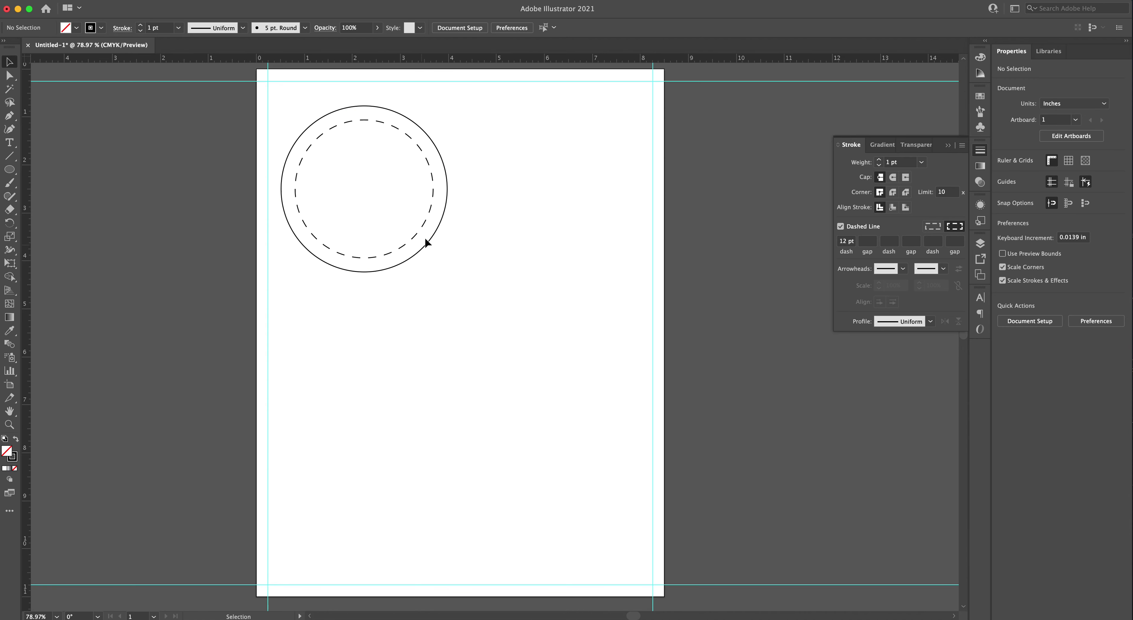
left_click(416, 240)
left_click(462, 249)
left_click(439, 236)
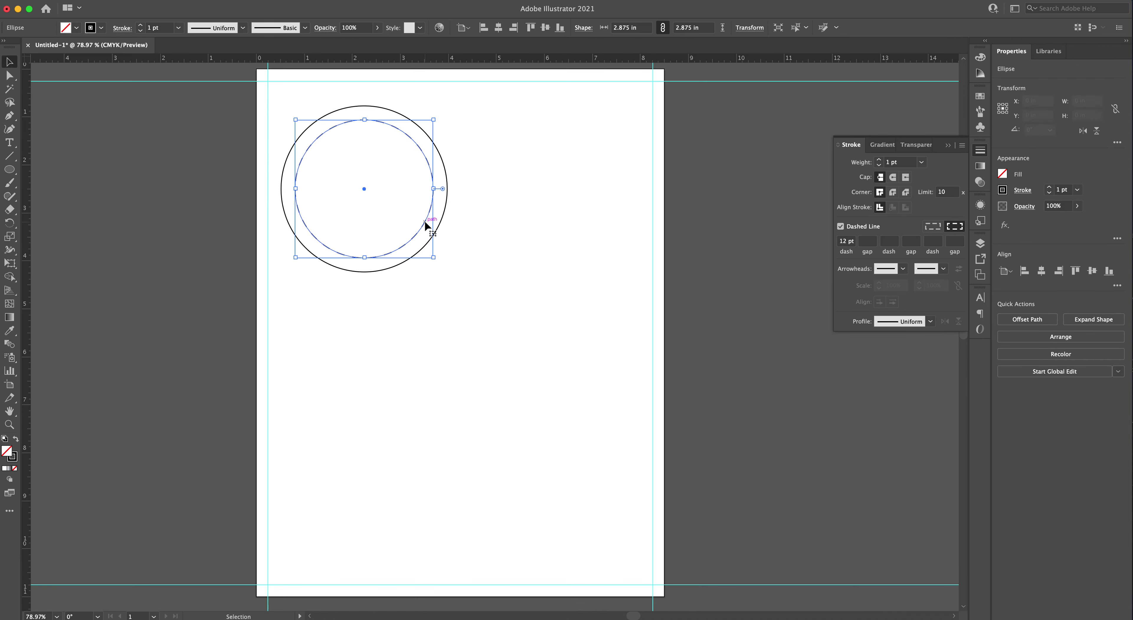
key("super+h")
left_click(473, 244)
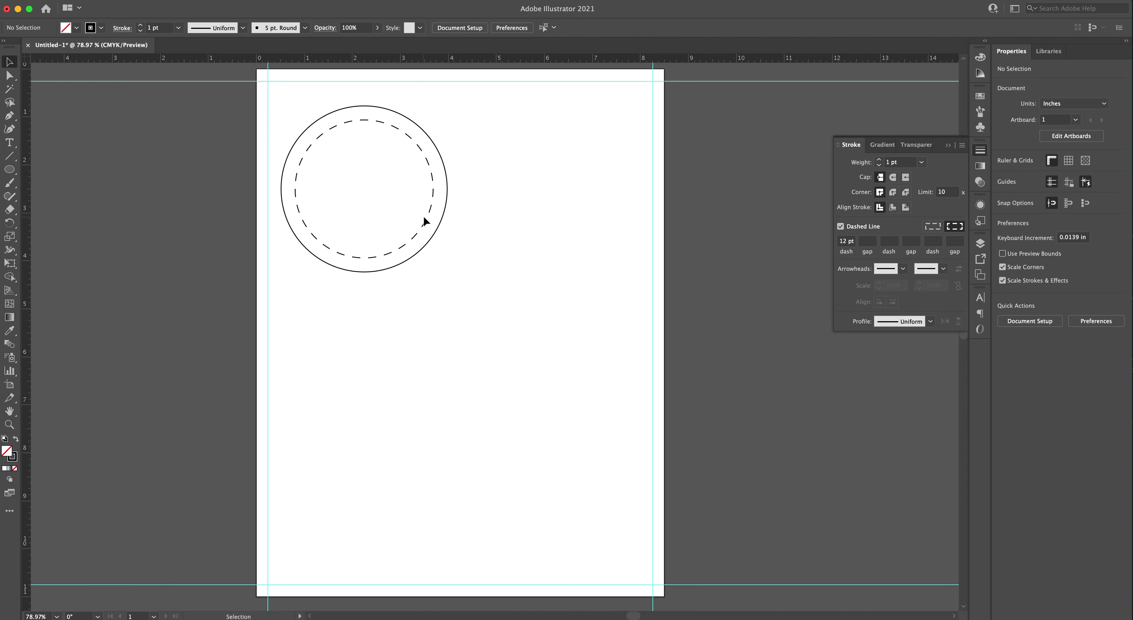
- Duplicate the pair of circles three times, placing one copy below it and two in a right-hand column at about X 6.23 in
left_click_drag(462, 294, 349, 191)
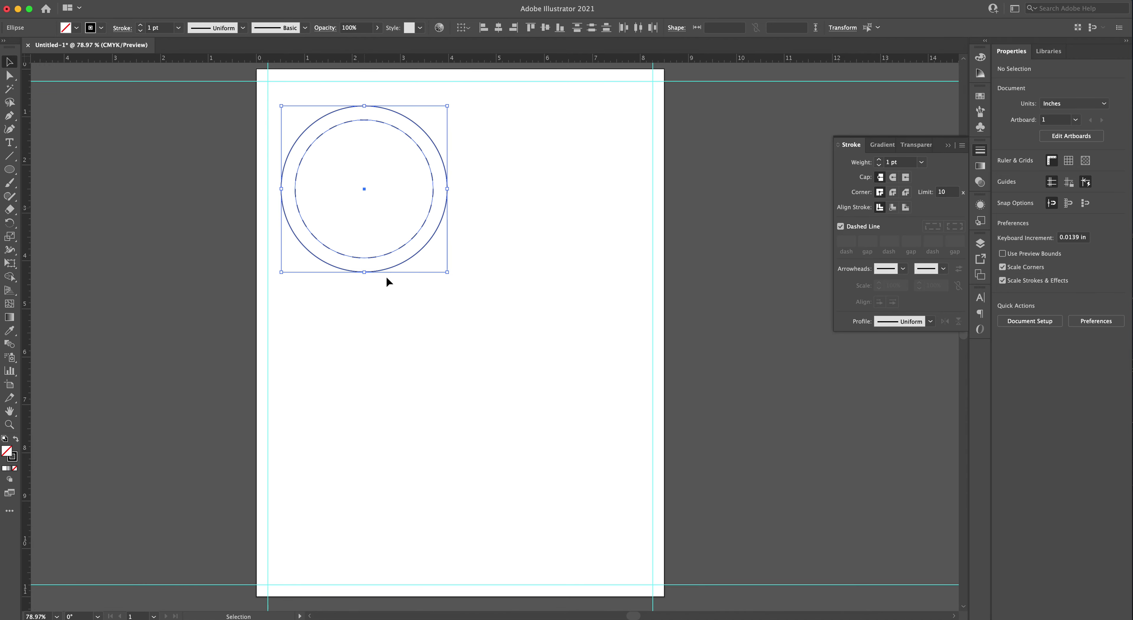
left_click(448, 309)
mouse_move(425, 306)
left_mouse_down()
mouse_move(285, 105)
mouse_move(357, 179)
mouse_move(429, 285)
left_mouse_up()
left_click(465, 358)
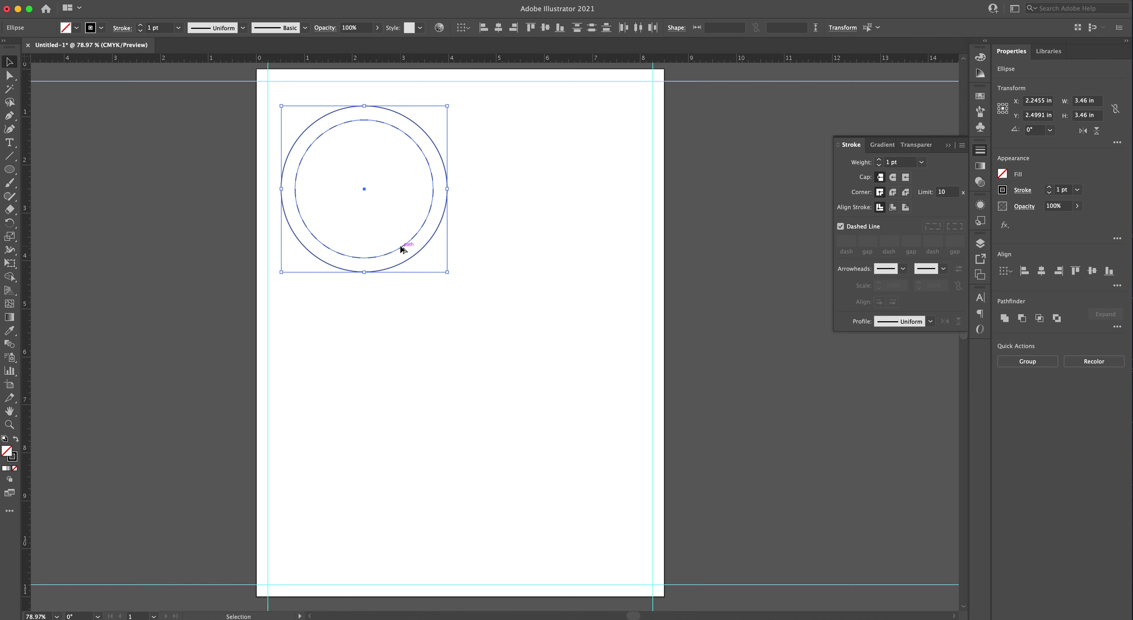
left_click_drag(403, 249, 409, 445)
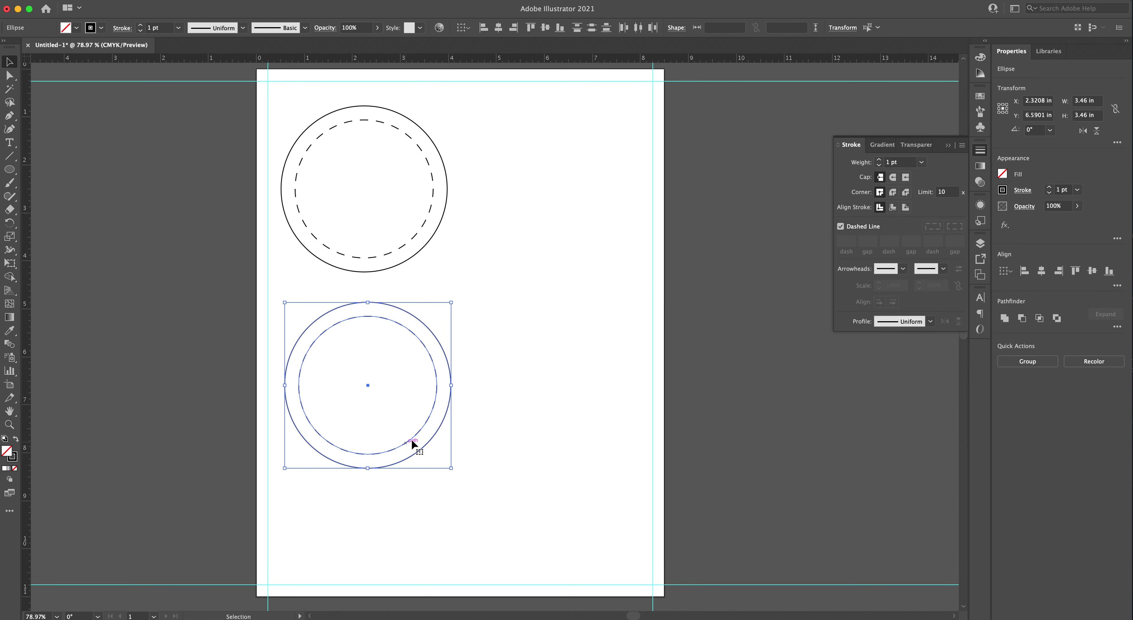
left_click_drag(409, 402, 632, 429)
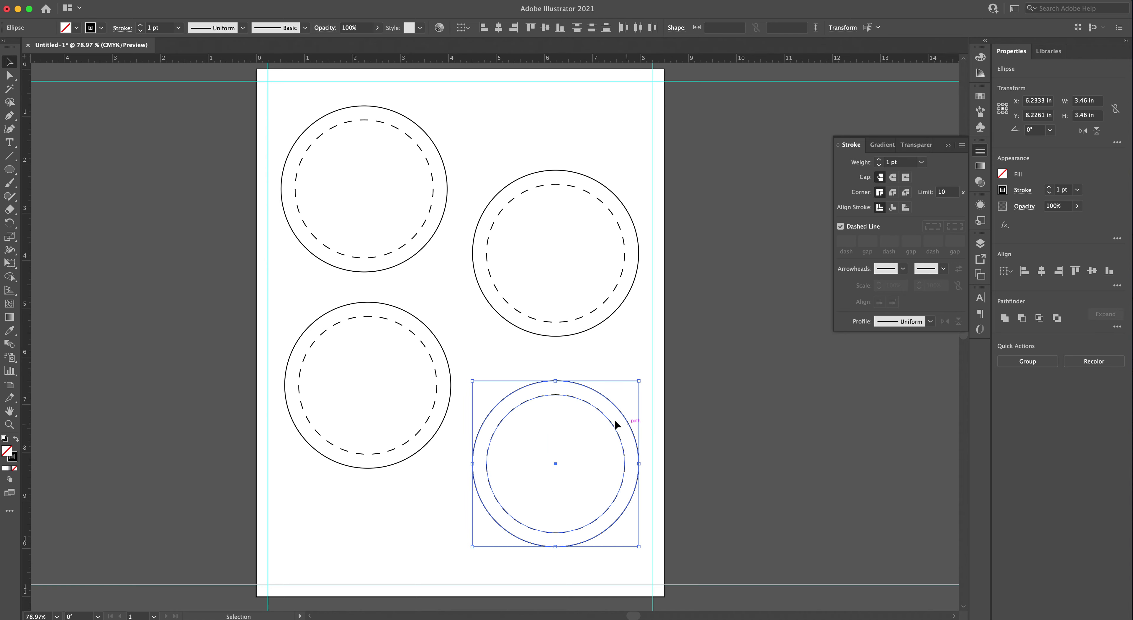
- Move the lower-left pair of circles so it lines up vertically with the pair above it
left_click(381, 490)
left_click_drag(381, 490, 334, 282)
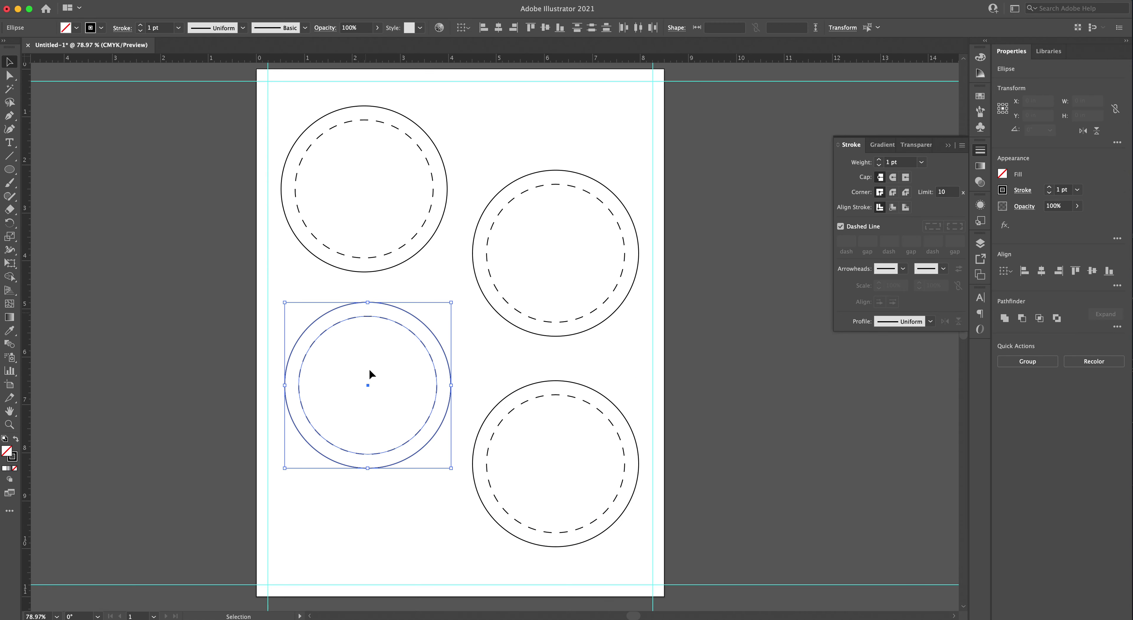
left_click_drag(367, 385, 364, 386)
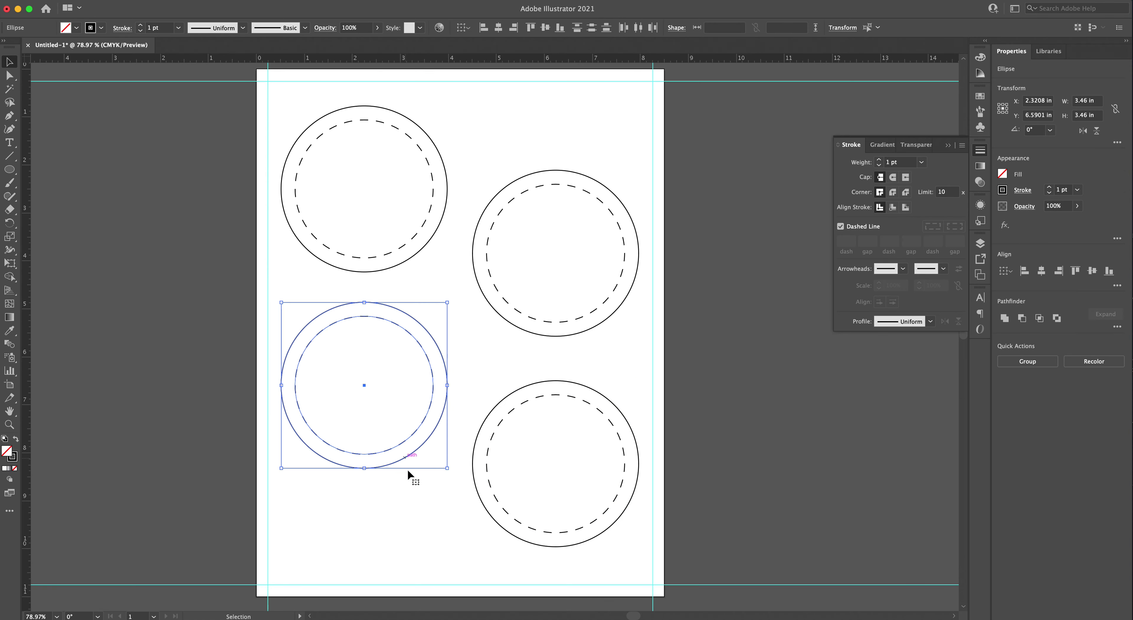
left_click(408, 495)
left_click_drag(526, 580, 556, 464)
left_click(531, 134)
left_click_drag(556, 253, 556, 253)
left_click(555, 142)
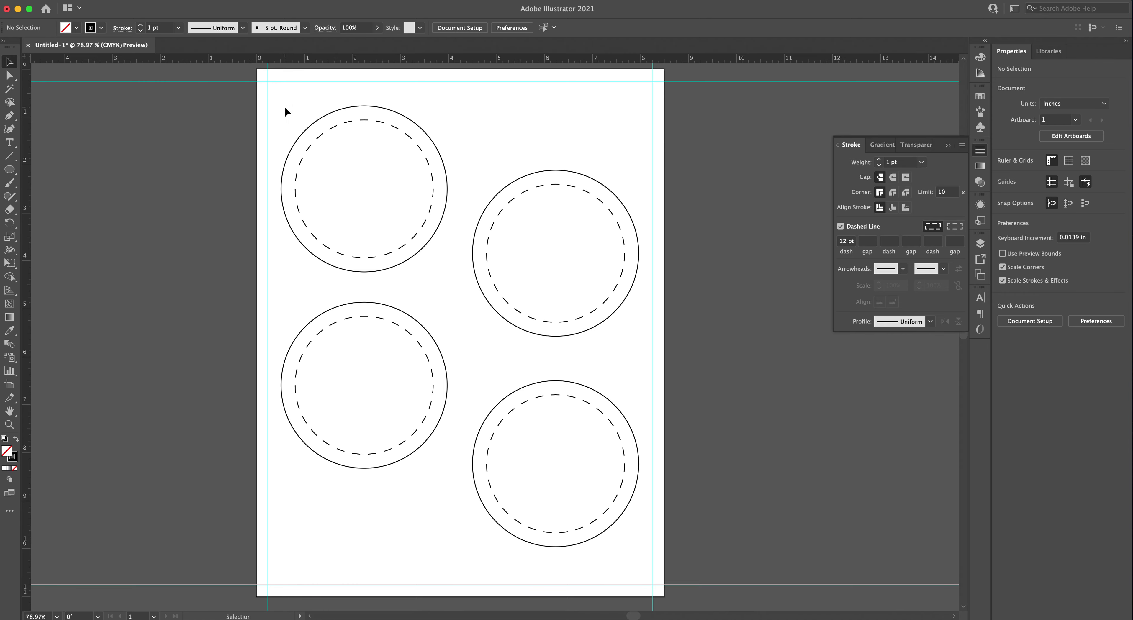
left_click_drag(353, 87, 344, 519)
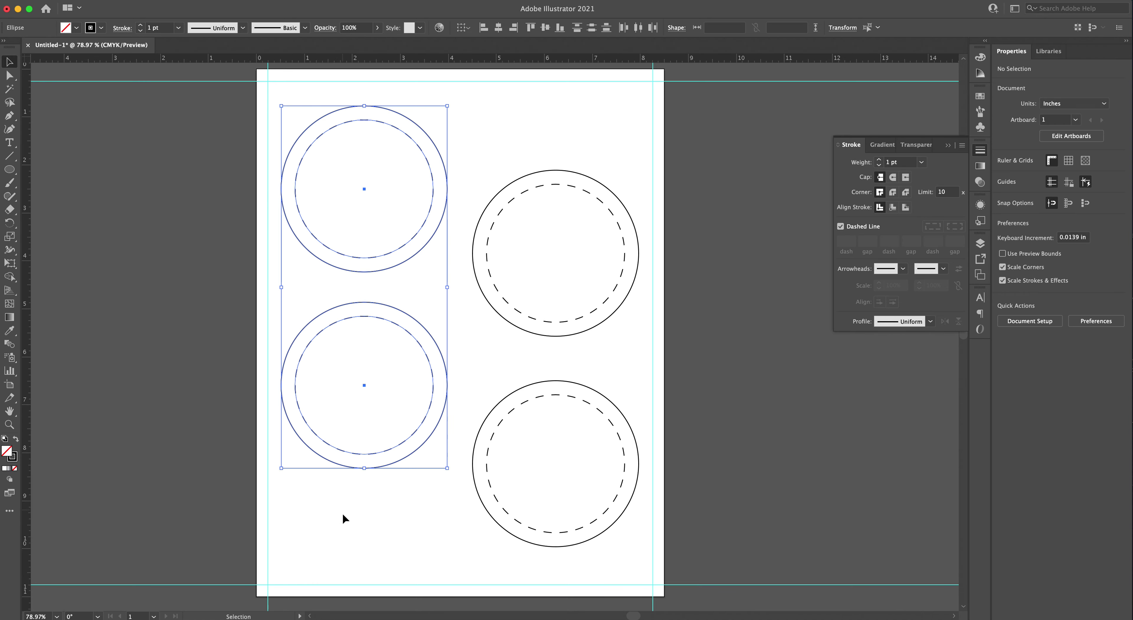
left_click_drag(520, 111, 568, 533)
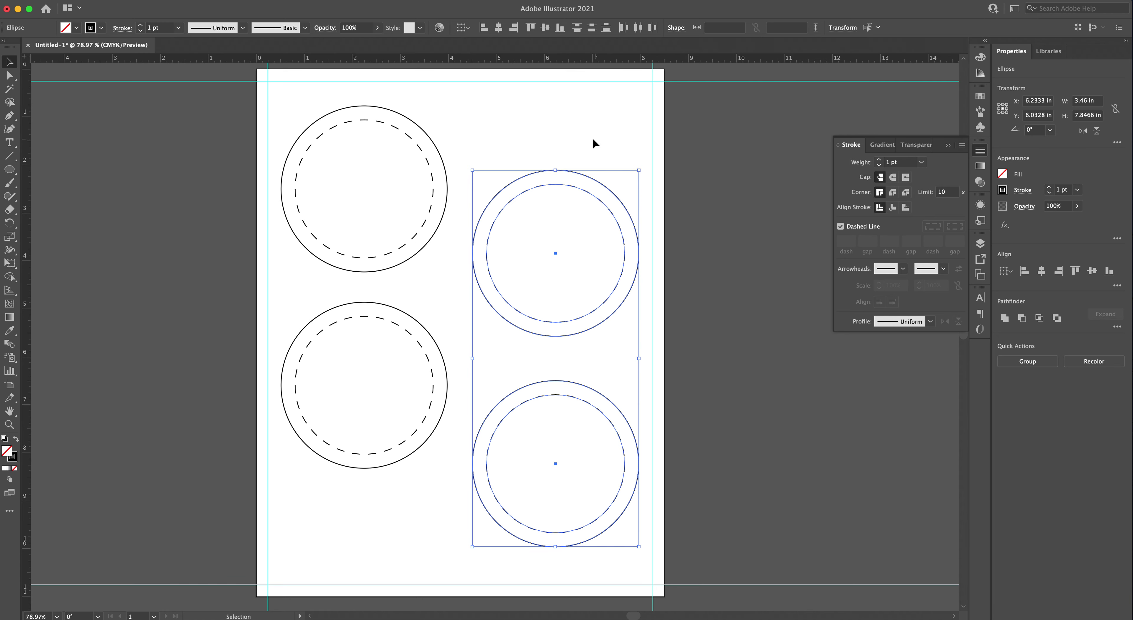
left_click(588, 129)
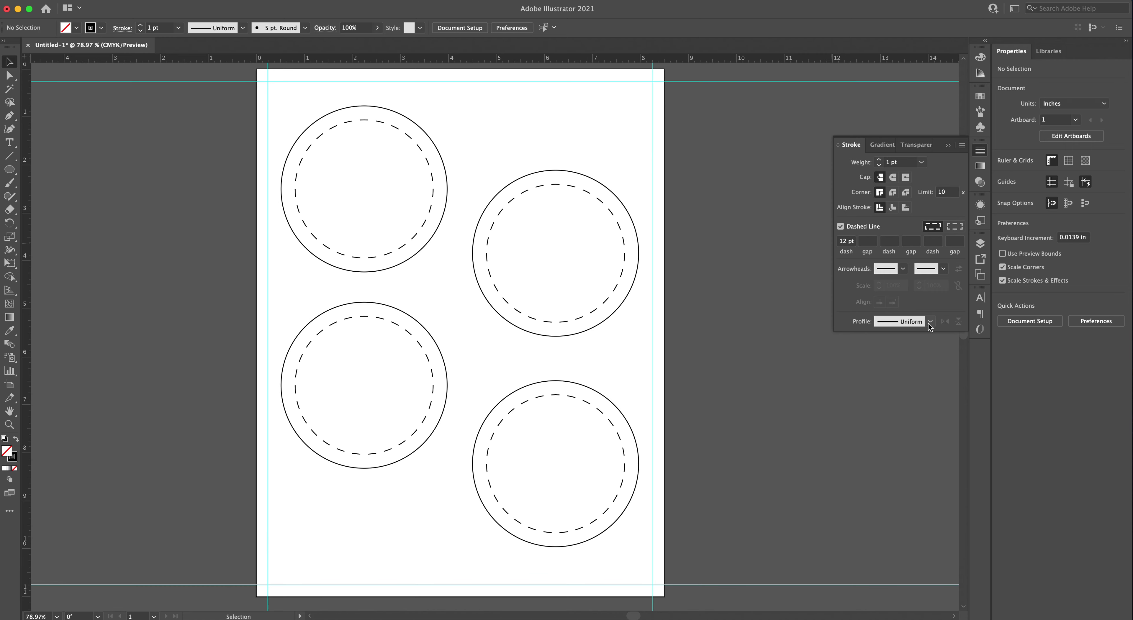
- Add a second artboard and place vertical margin guides about 0.2 in inside its left and right edges
left_click(980, 276)
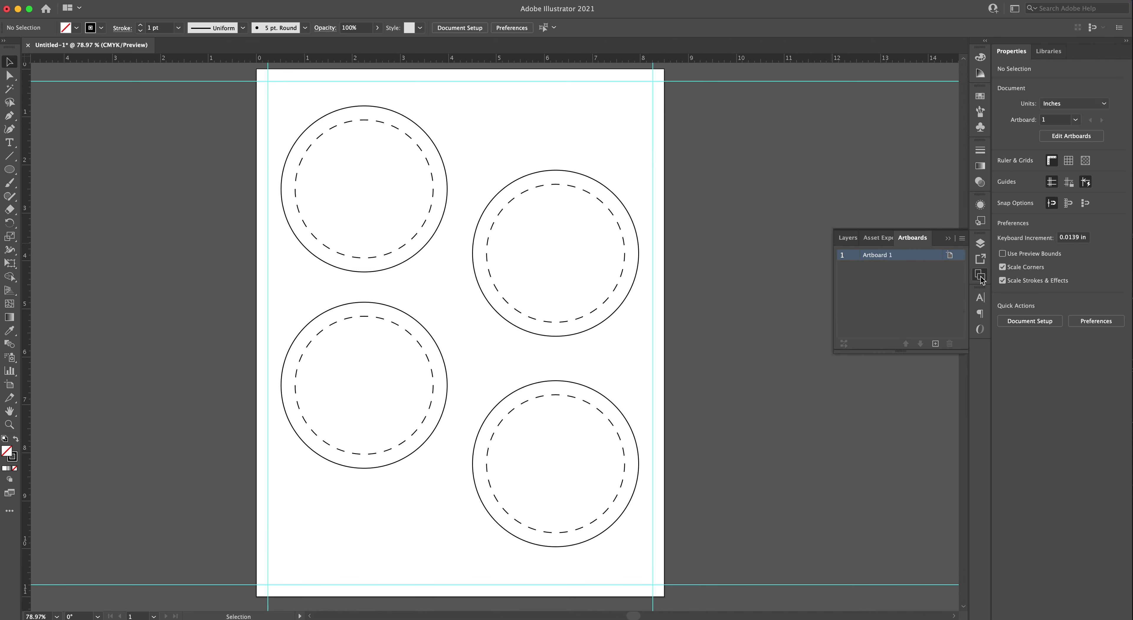
left_click(936, 344)
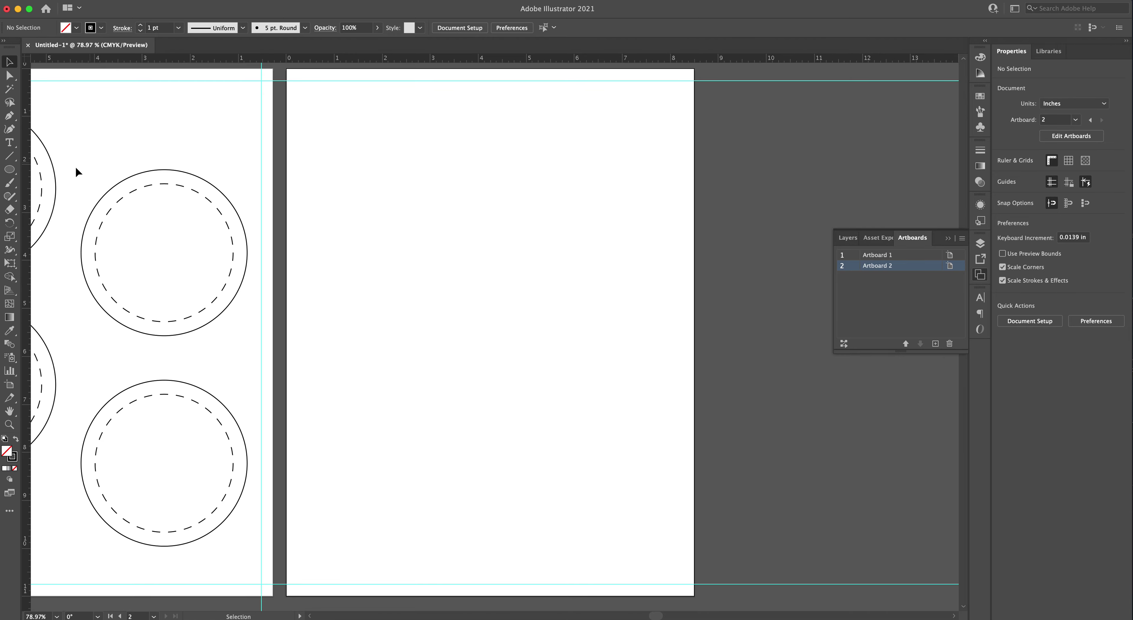
left_click(27, 166)
left_click_drag(27, 167, 296, 159)
left_click_drag(26, 152, 682, 145)
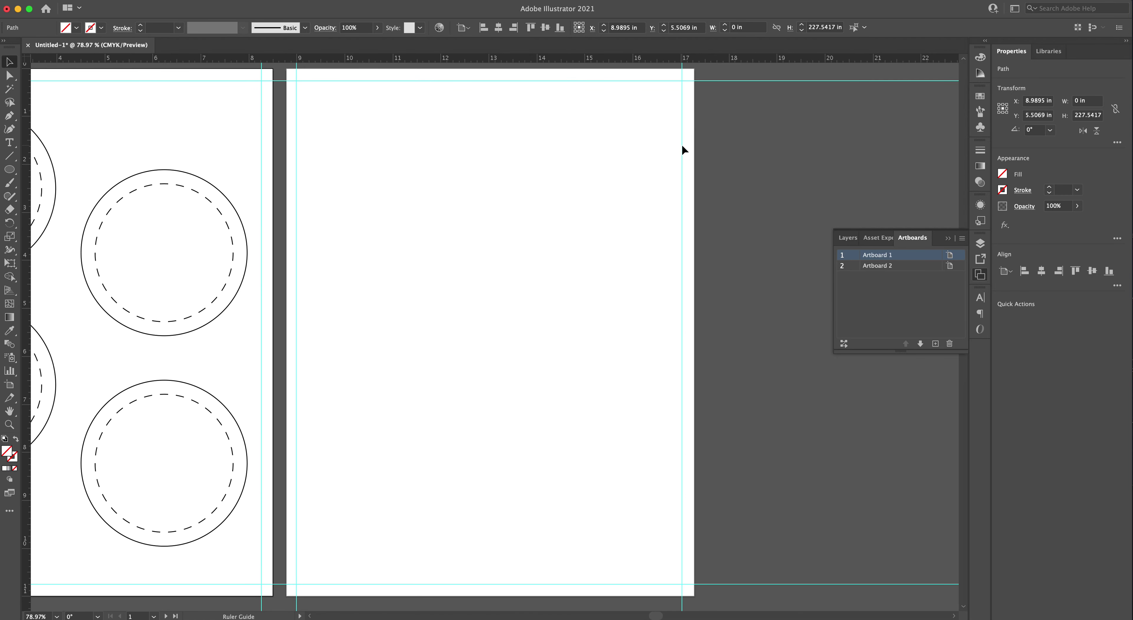
left_click(552, 178)
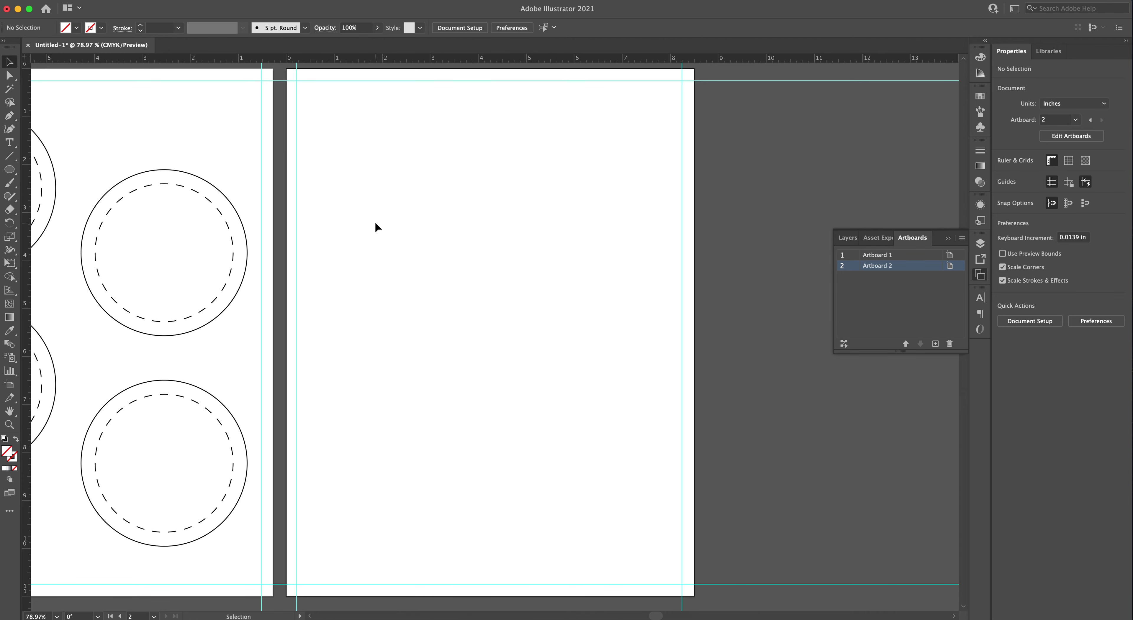
- Draw a 2.625 in circle in the upper-left part of the second artboard
key("l")
left_click(344, 142)
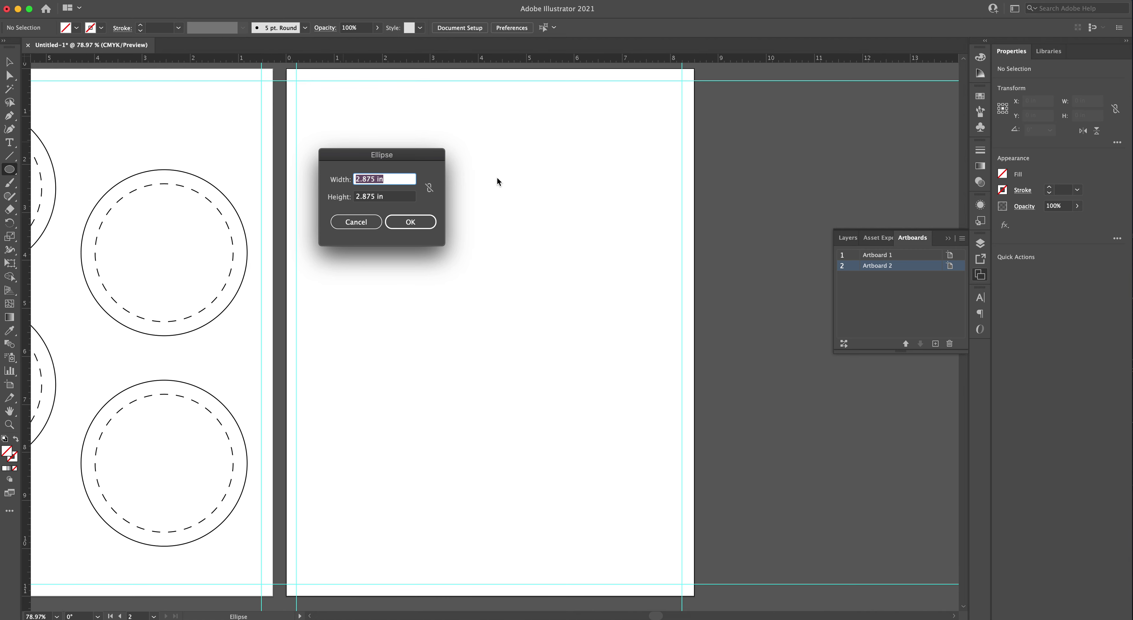
type("2.625")
key("Tab")
type("2.625")
key("Return")
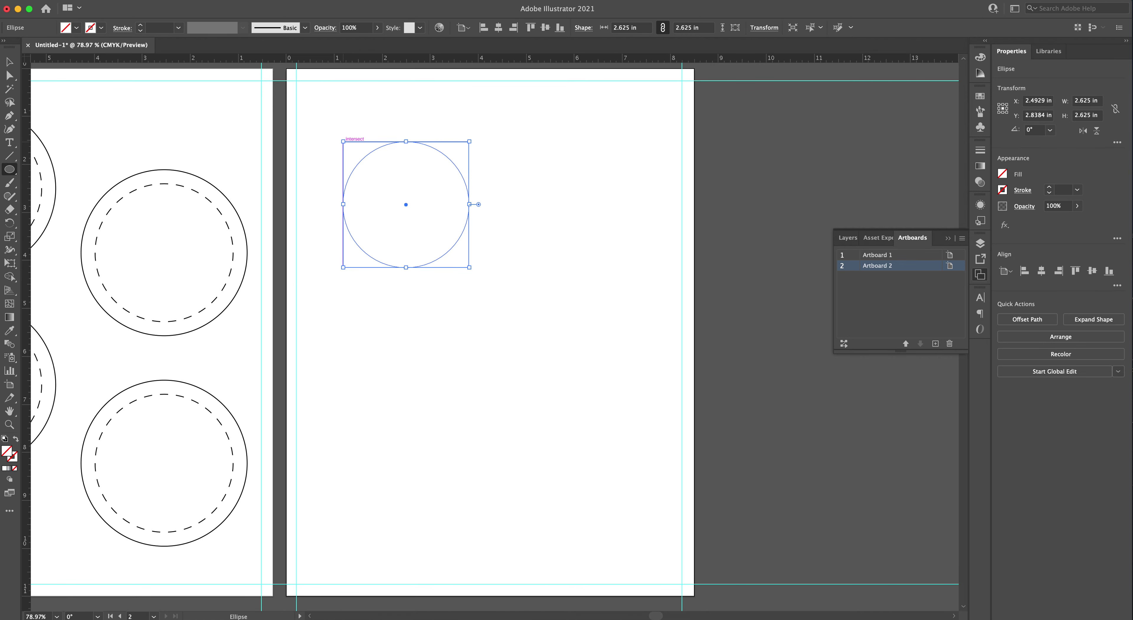
- Draw a second circle, 2.125 in across, below the 2.625 in circle
left_click(407, 326)
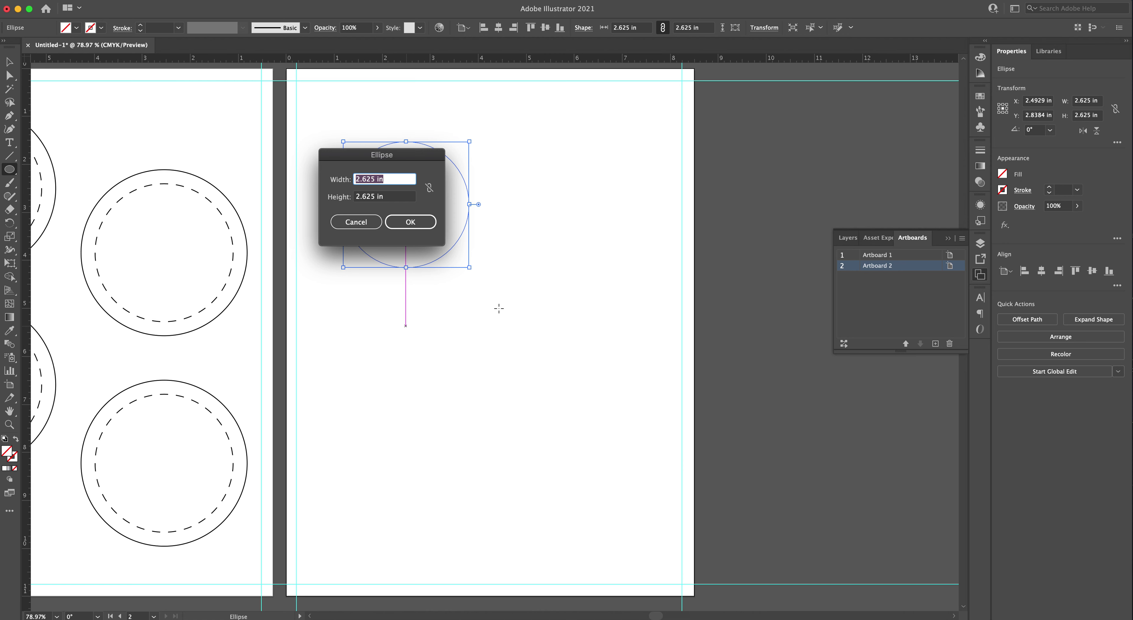
type("2.125")
key("Tab")
type("2.125")
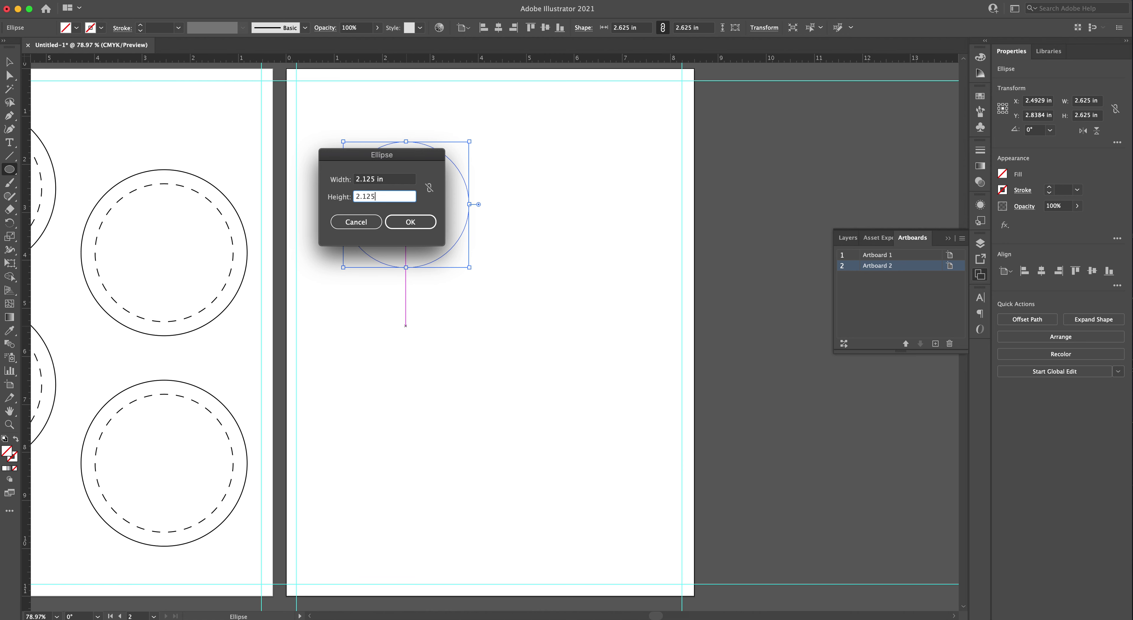
key("Return")
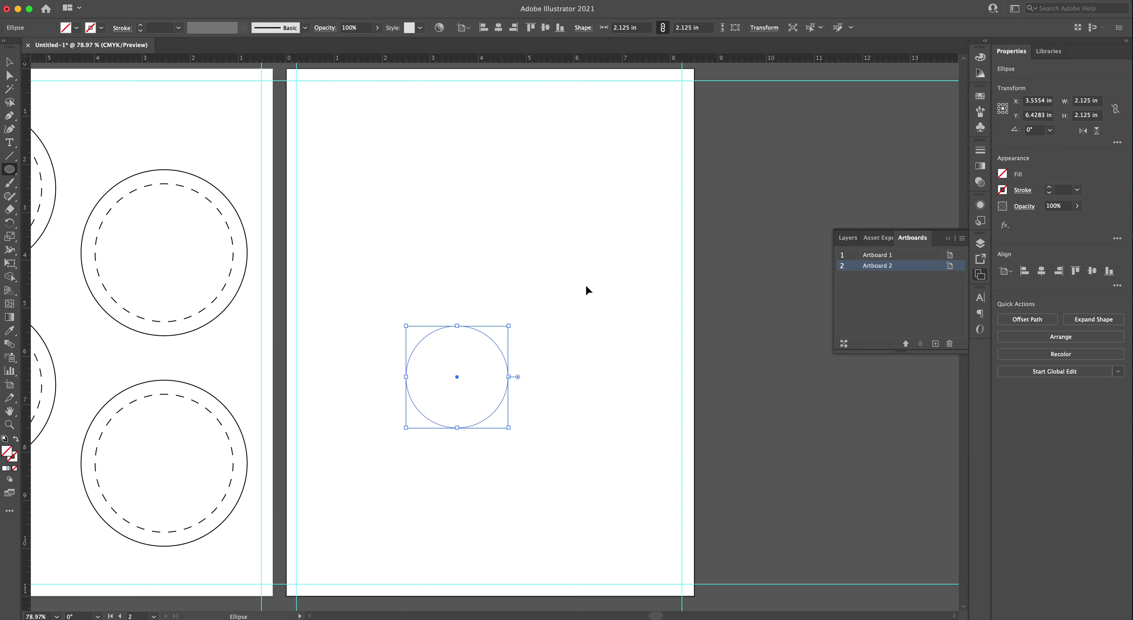
- Give both circles on the second artboard a 1 pt black stroke
key("v")
left_click(599, 226)
left_click_drag(572, 165, 331, 455)
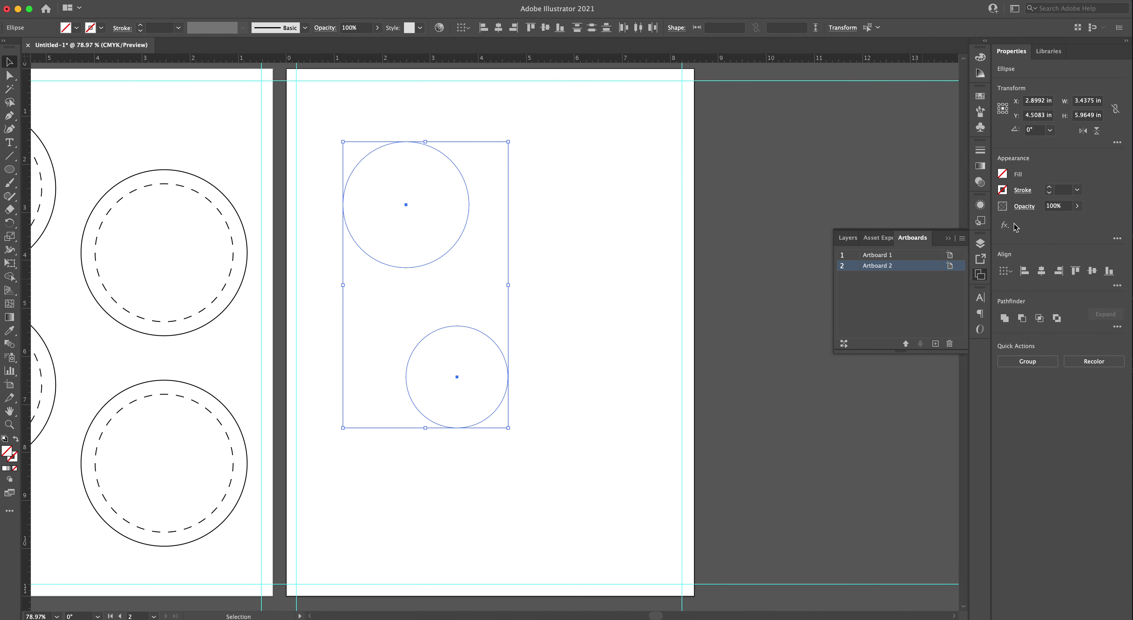
left_click(1050, 187)
left_click(636, 213)
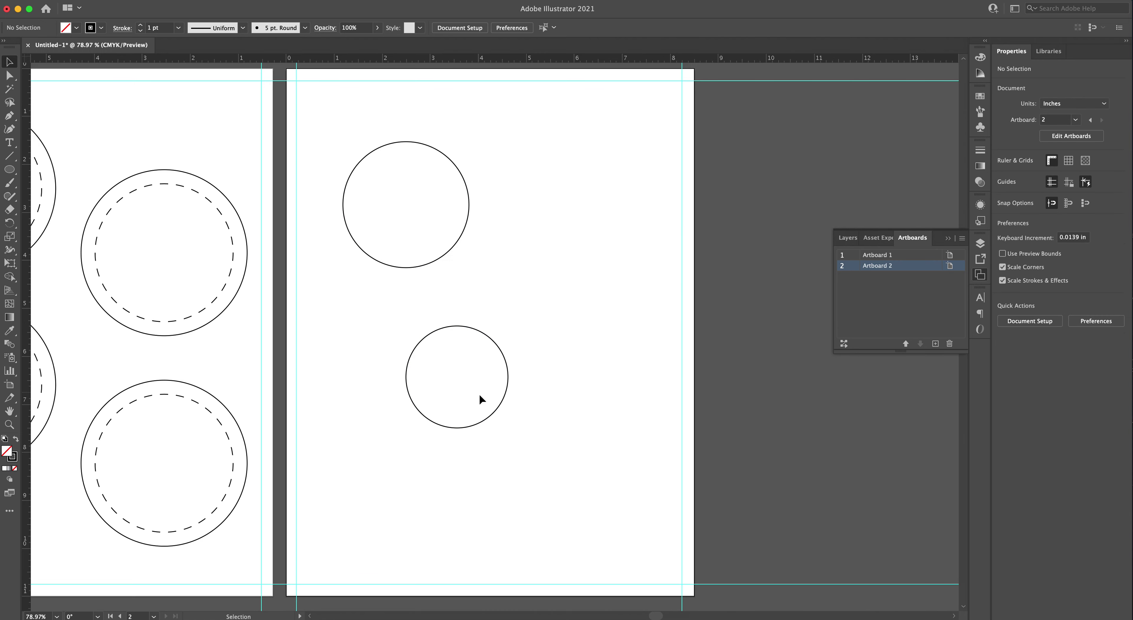
- Centre the 2.125 in circle inside the larger one and give it a dashed stroke with 12 pt dashes
left_click_drag(498, 404, 452, 238)
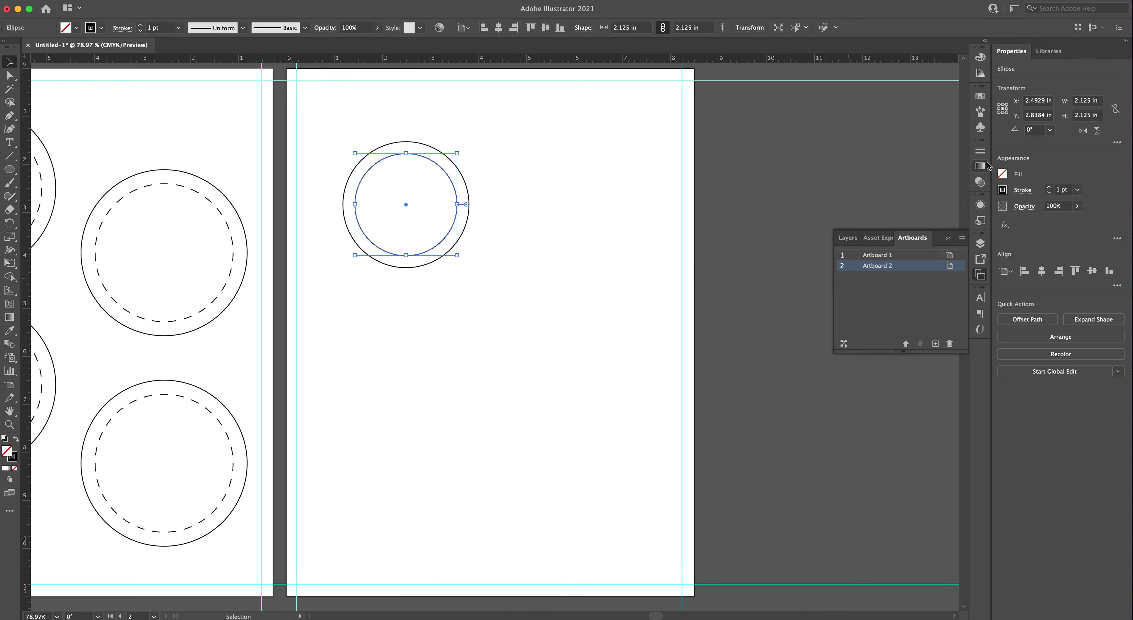
left_click(980, 151)
left_click(841, 226)
left_click(571, 264)
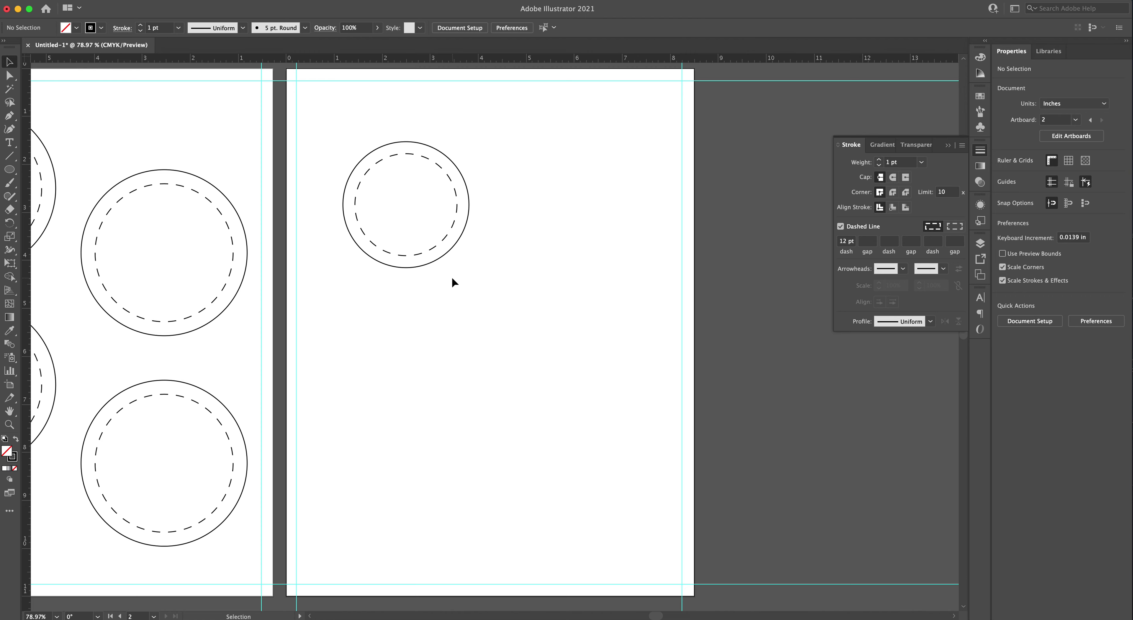
- Scale the new pair of circles down proportionally until the outer one is about 1.66 in across
left_click(390, 229)
mouse_move(470, 268)
left_mouse_down()
mouse_move(420, 233)
mouse_move(423, 221)
left_mouse_up()
left_click(505, 330)
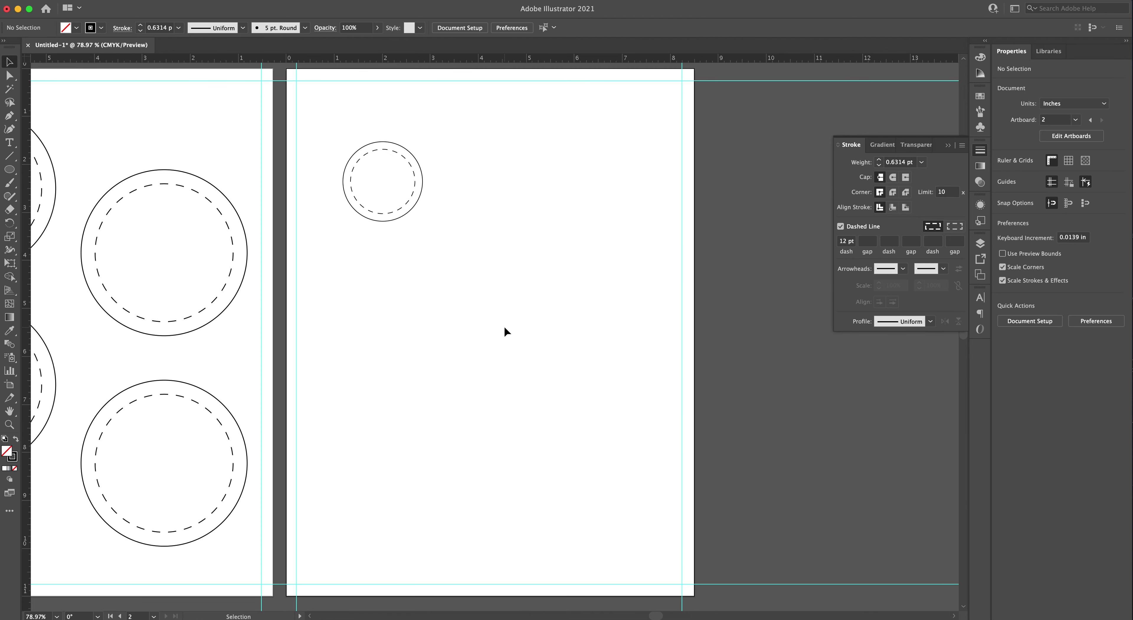
left_click(406, 210)
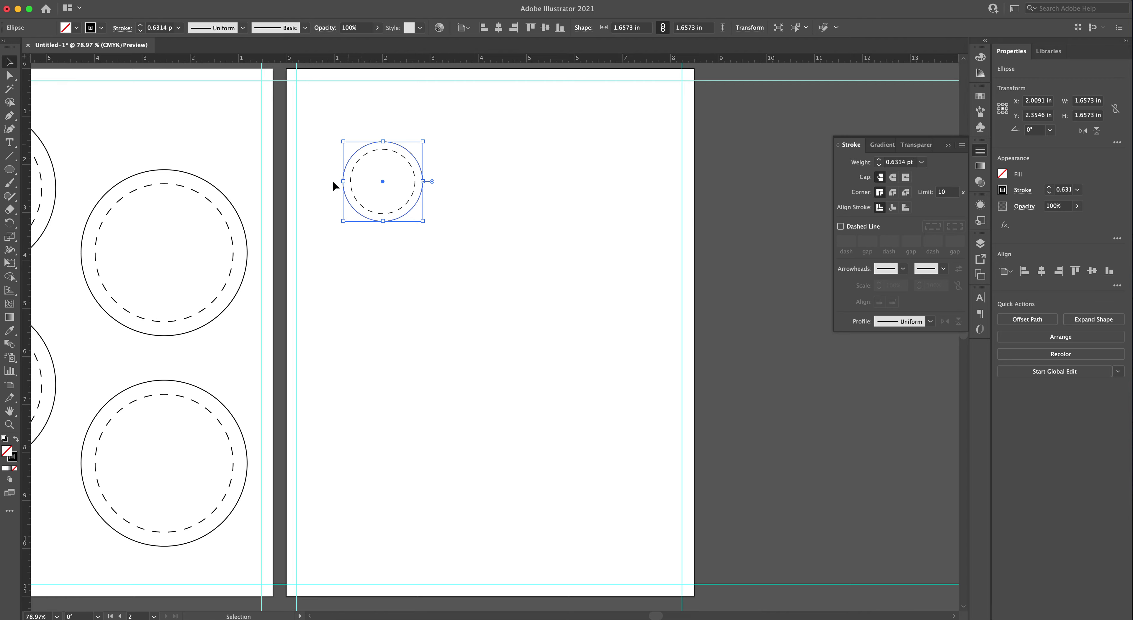
left_click(445, 242)
- Scale the pair of circles up proportionally until the outer one is about 2.88 in across
left_click_drag(436, 260, 374, 177)
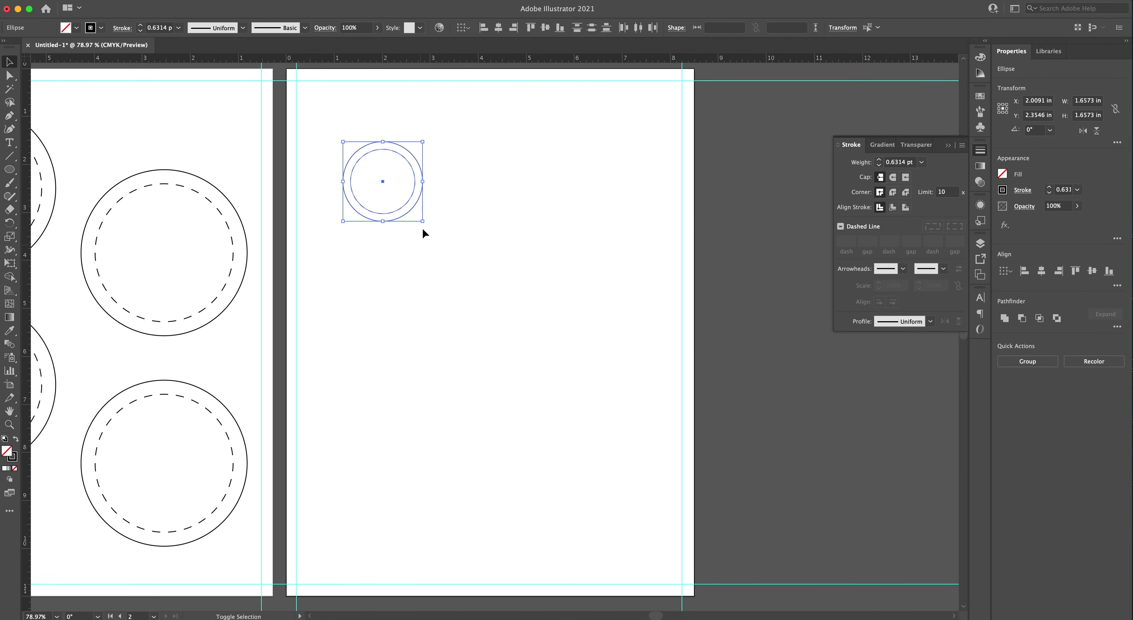
mouse_move(423, 220)
left_mouse_down()
mouse_move(485, 295)
mouse_move(409, 209)
mouse_move(514, 326)
mouse_move(421, 235)
mouse_move(481, 314)
left_mouse_up()
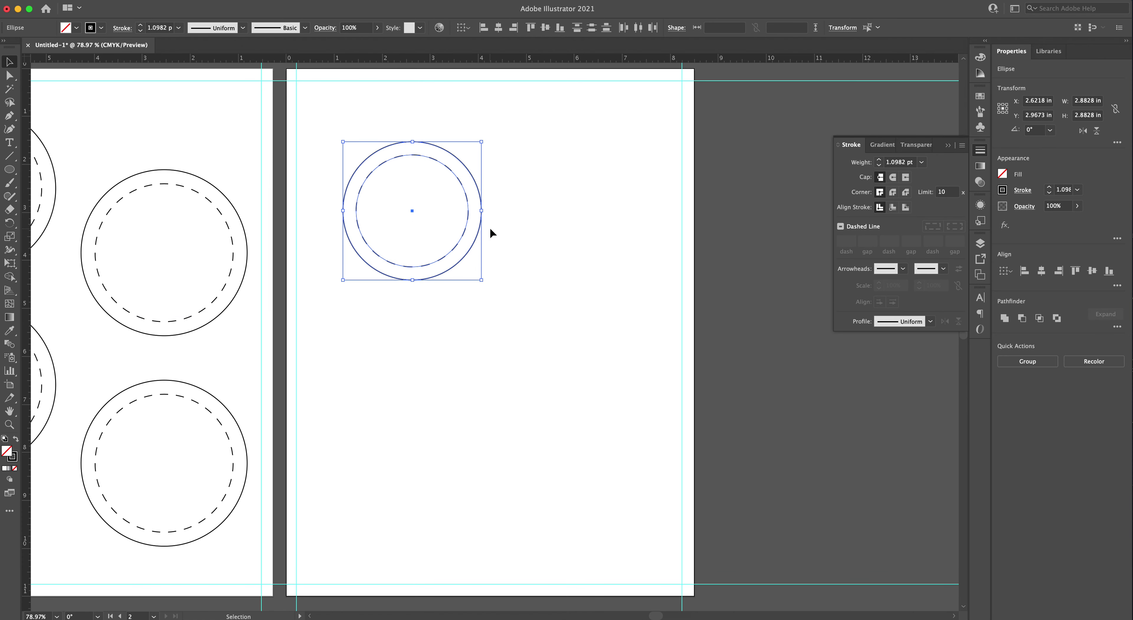
left_click(508, 235)
- Set the outer circle's width and height to 2.625 in with its proportions linked
left_click(441, 270)
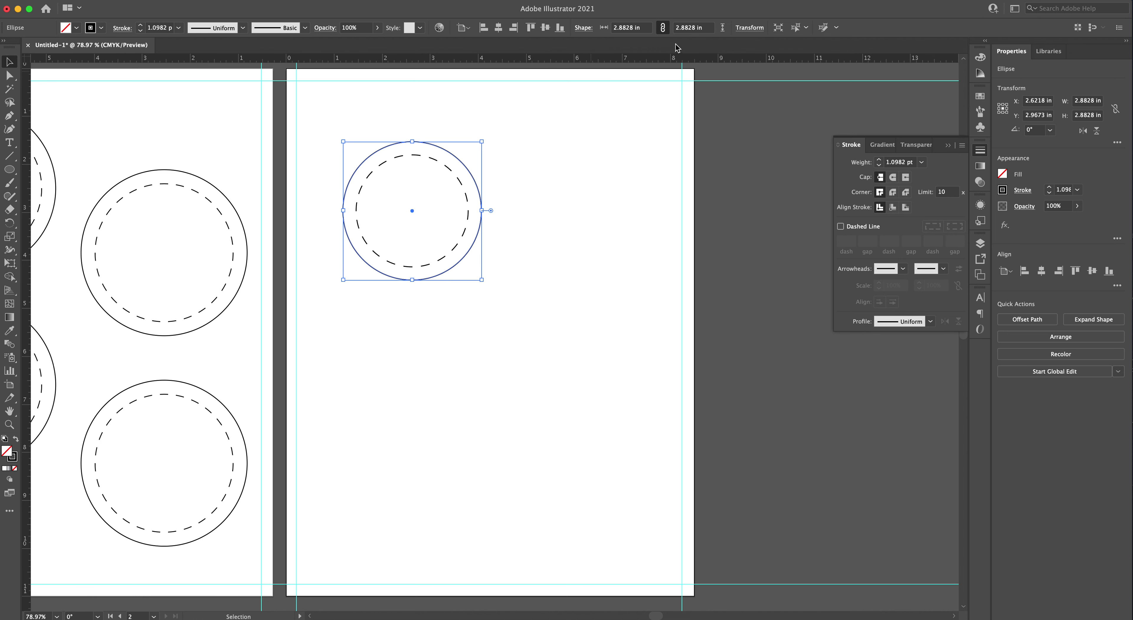
double_click(627, 28)
type("2.625")
key("Tab")
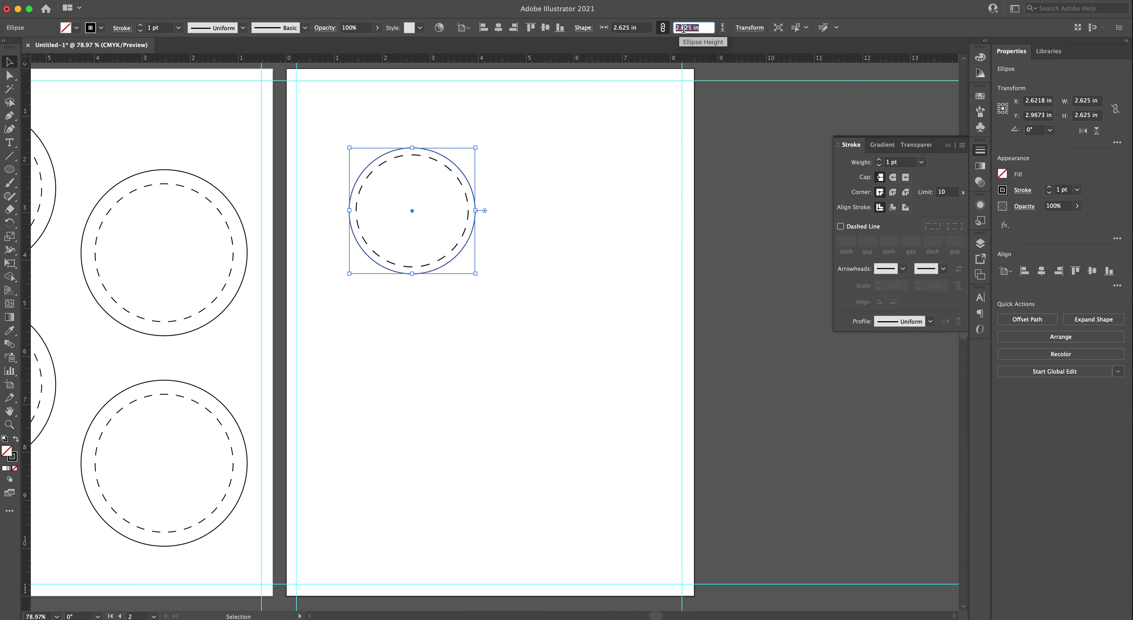
left_click(663, 28)
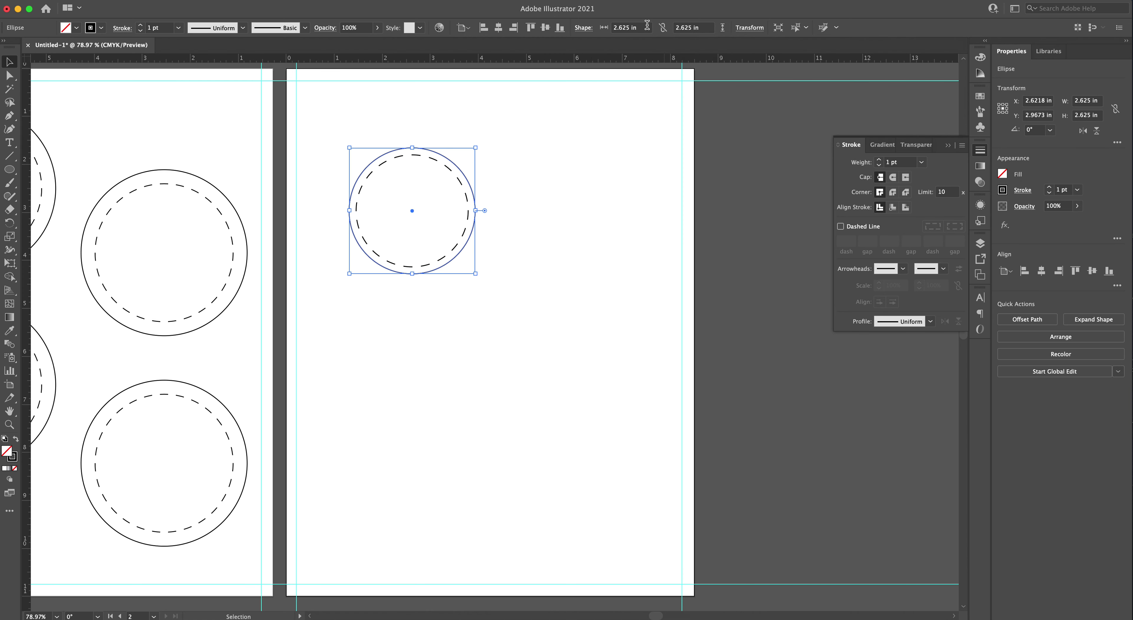
left_click(664, 29)
left_click(486, 187)
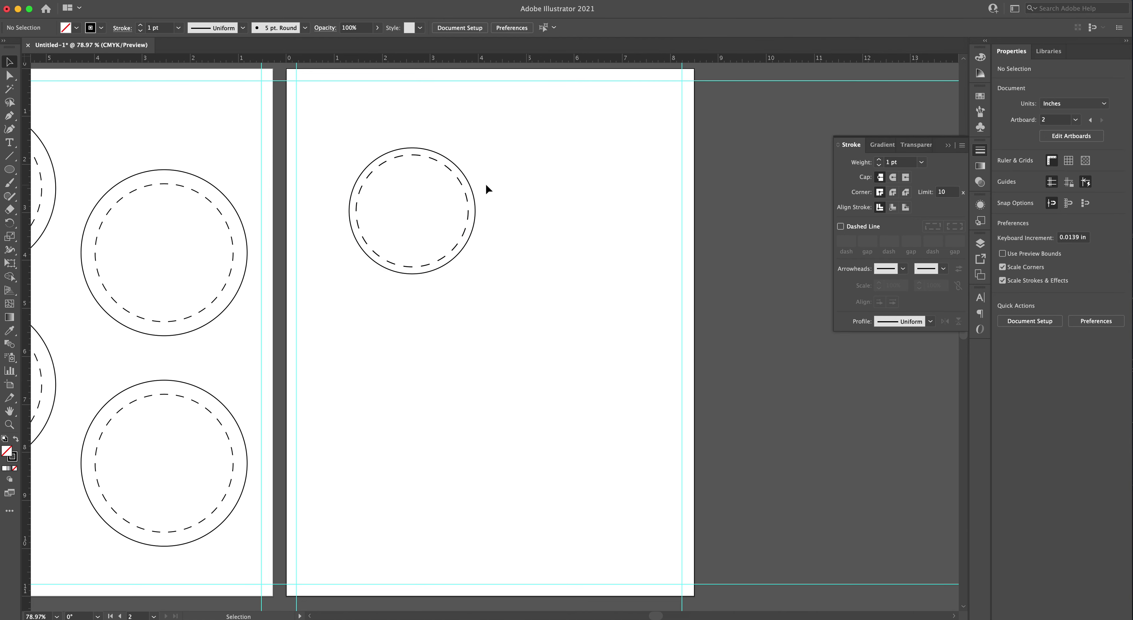
- Set the dashed inner circle's width and height to 2.125 in
left_click(457, 177)
double_click(618, 28)
type("2.125")
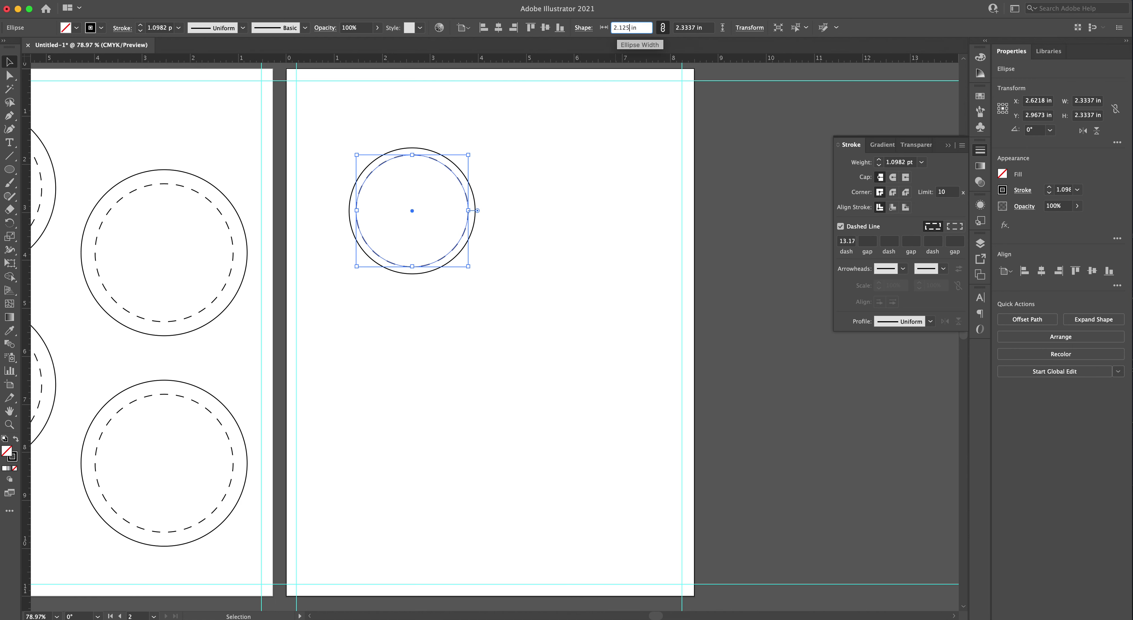
key("Return")
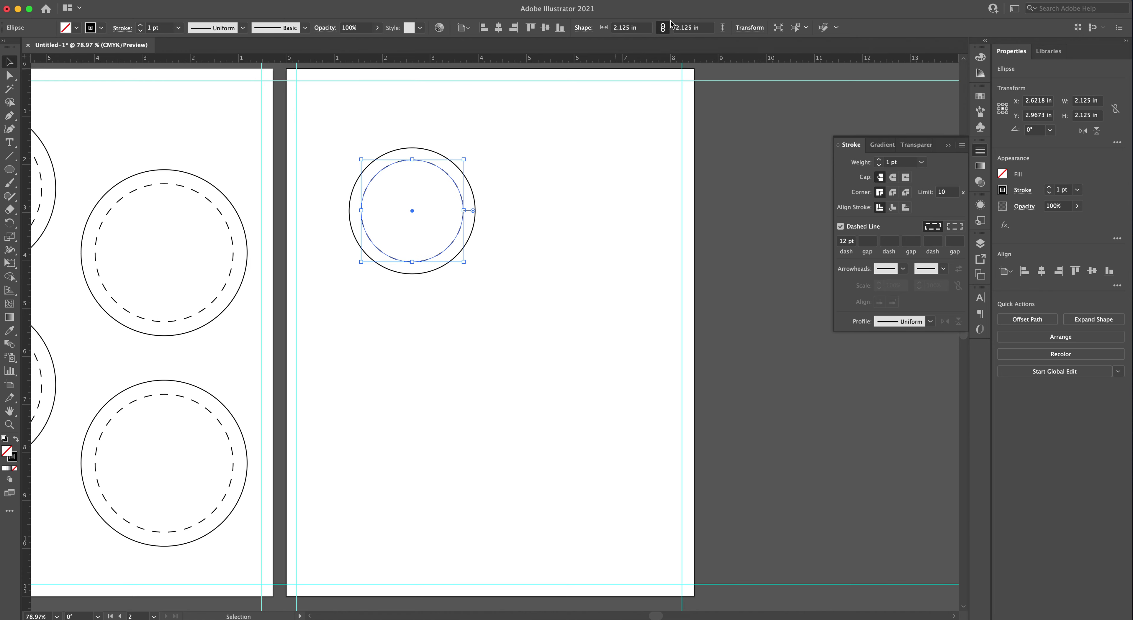
- Move the pair of circles to about X 1.87 in, Y 2.11 in, and re-centre the dashed circle inside the outer one
left_click(559, 213)
left_click_drag(494, 149, 376, 169)
left_click(409, 216)
left_click_drag(405, 210, 436, 210)
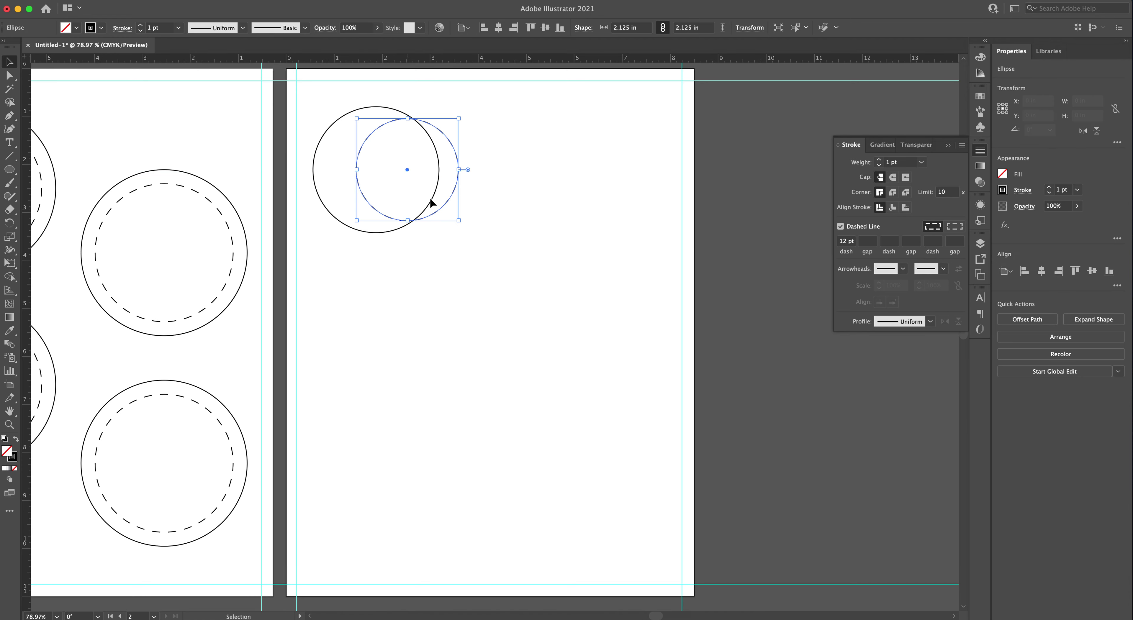
left_click_drag(407, 169, 376, 170)
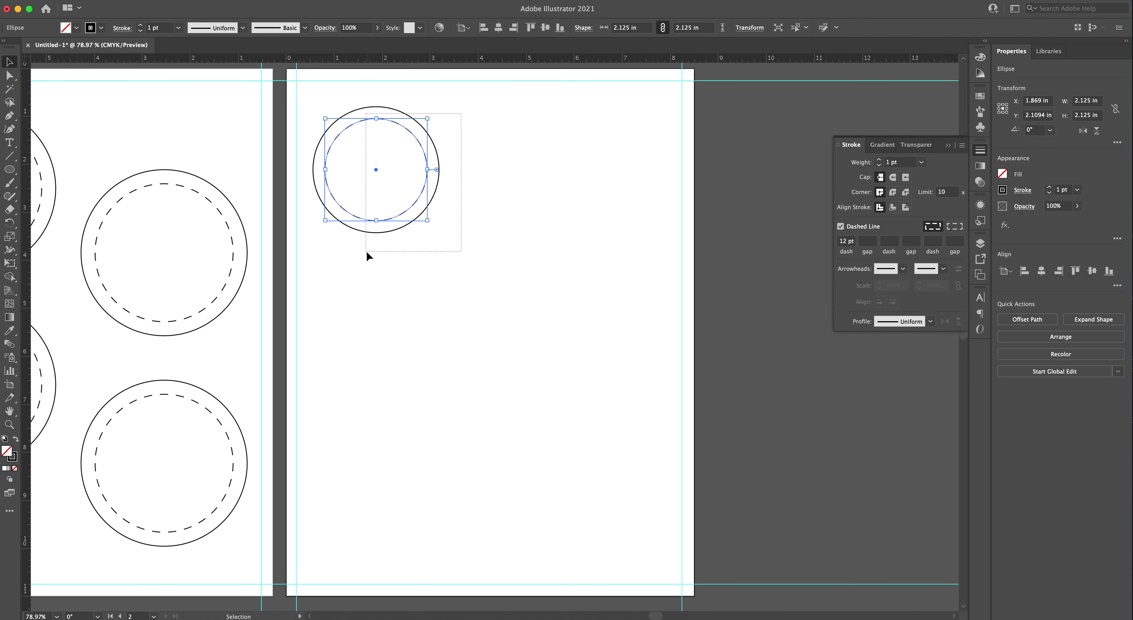
- Align the two circles to each other by their vertical and horizontal centres, shifting the dashed circle sideways before the horizontal alignment
left_click_drag(367, 250, 372, 215)
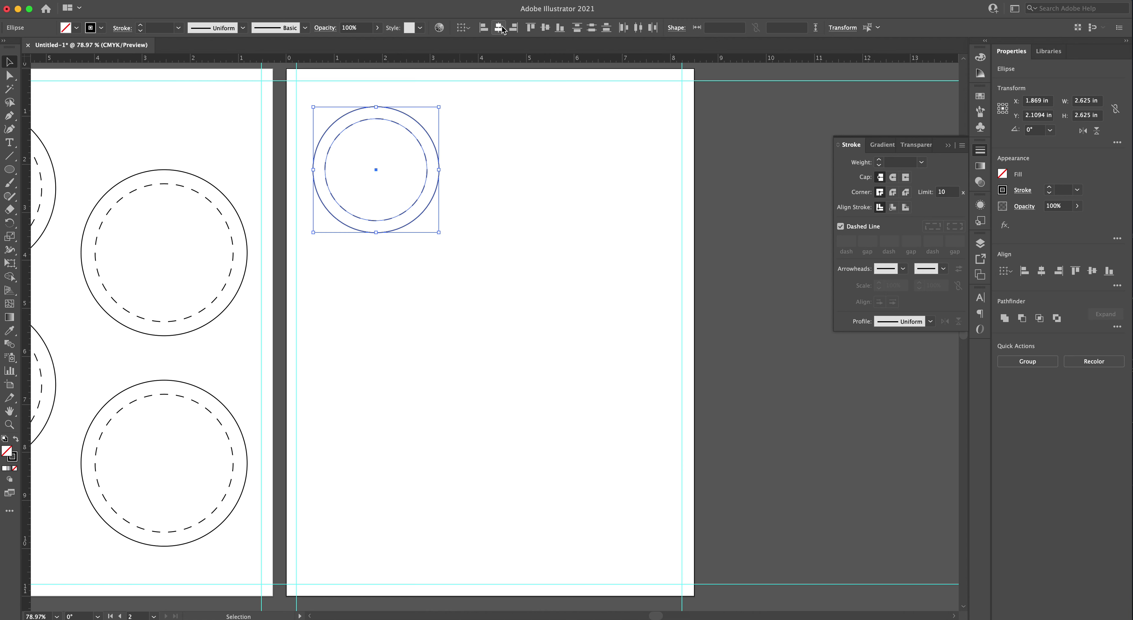
left_click(545, 28)
left_click(385, 163)
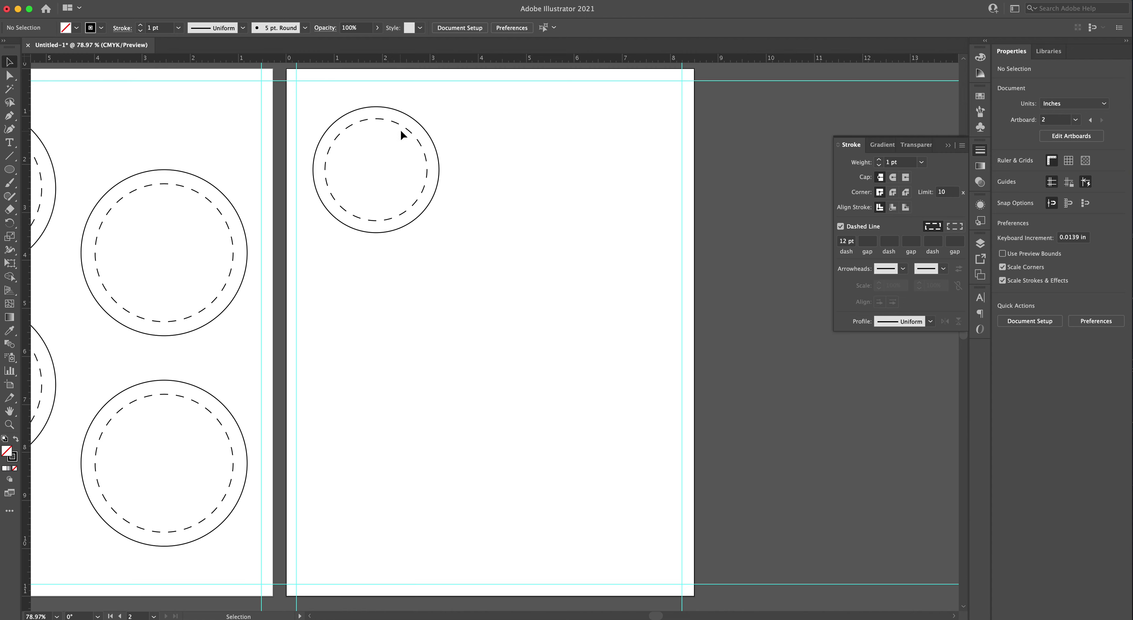
left_click_drag(407, 131, 422, 224)
left_click(482, 172)
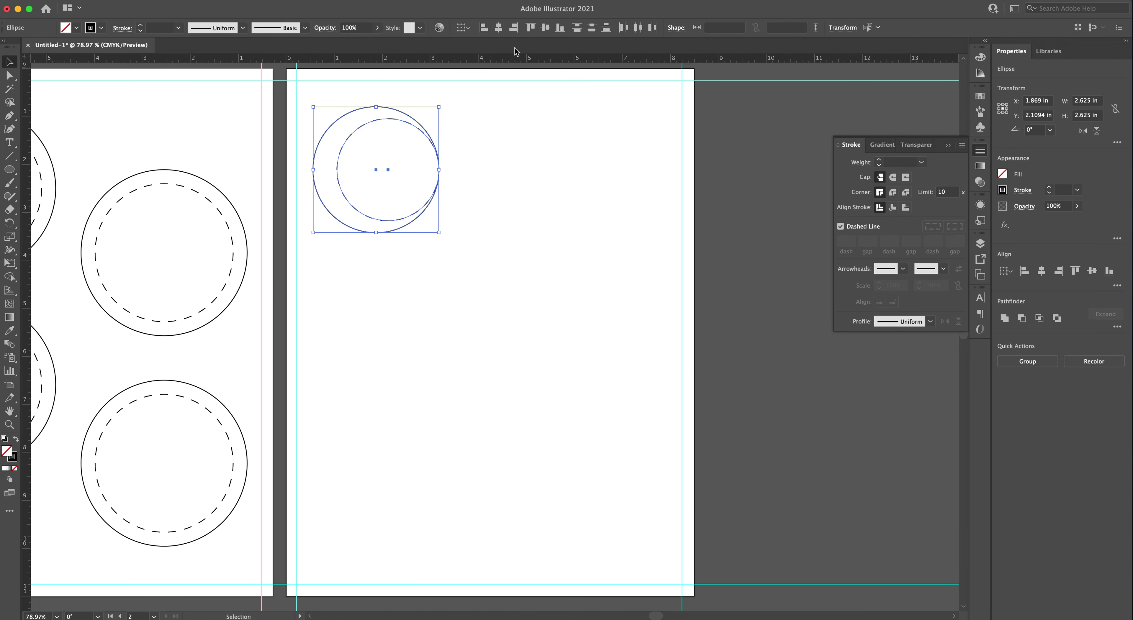
left_click(498, 29)
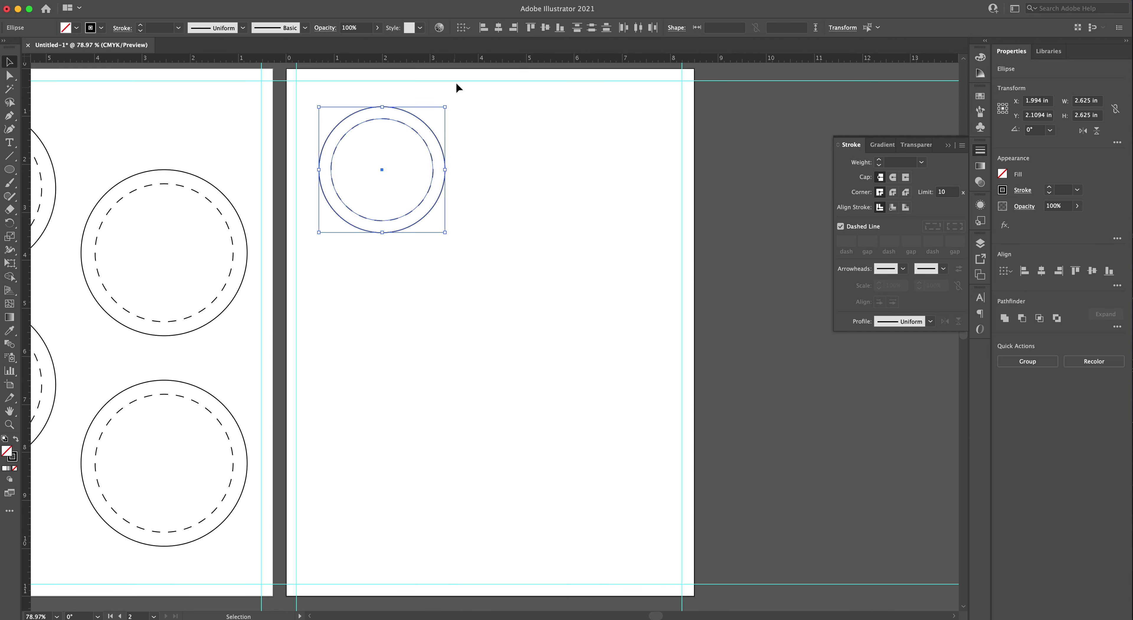
left_click(470, 33)
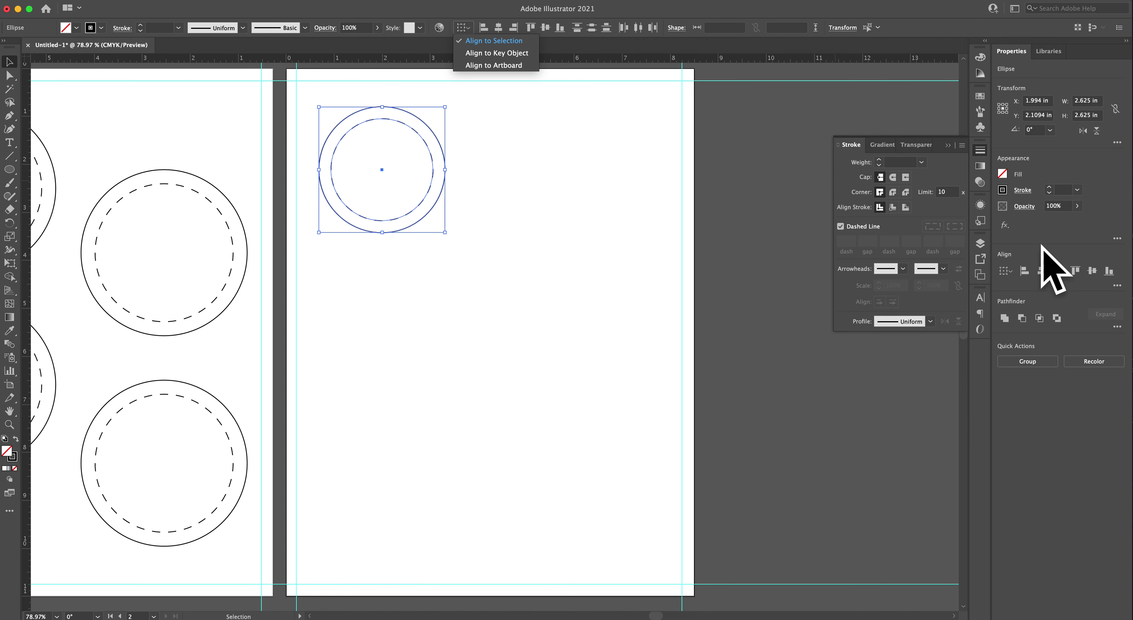
- Duplicate the pair of circles twice straight down to form a column of three, and select the whole column
left_click(437, 279)
left_click_drag(438, 279, 382, 478)
left_click_drag(484, 498, 356, 269)
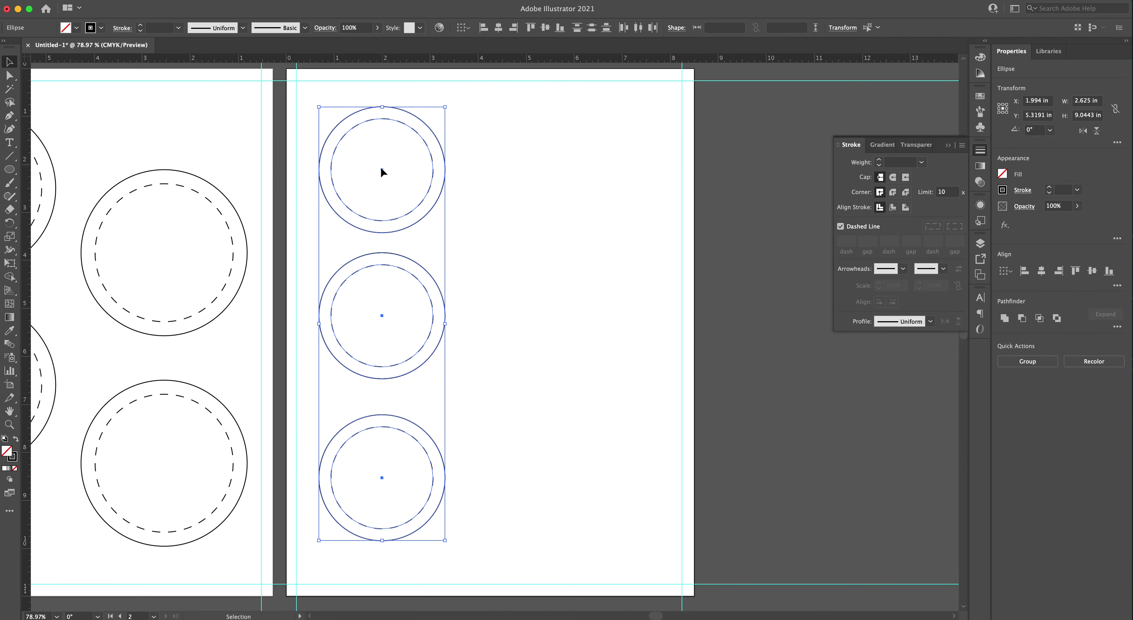
- Duplicate the column of three circle pairs to the other half of the second artboard, and nudge the middle row down slightly
left_click_drag(382, 172, 590, 177)
left_click(491, 216)
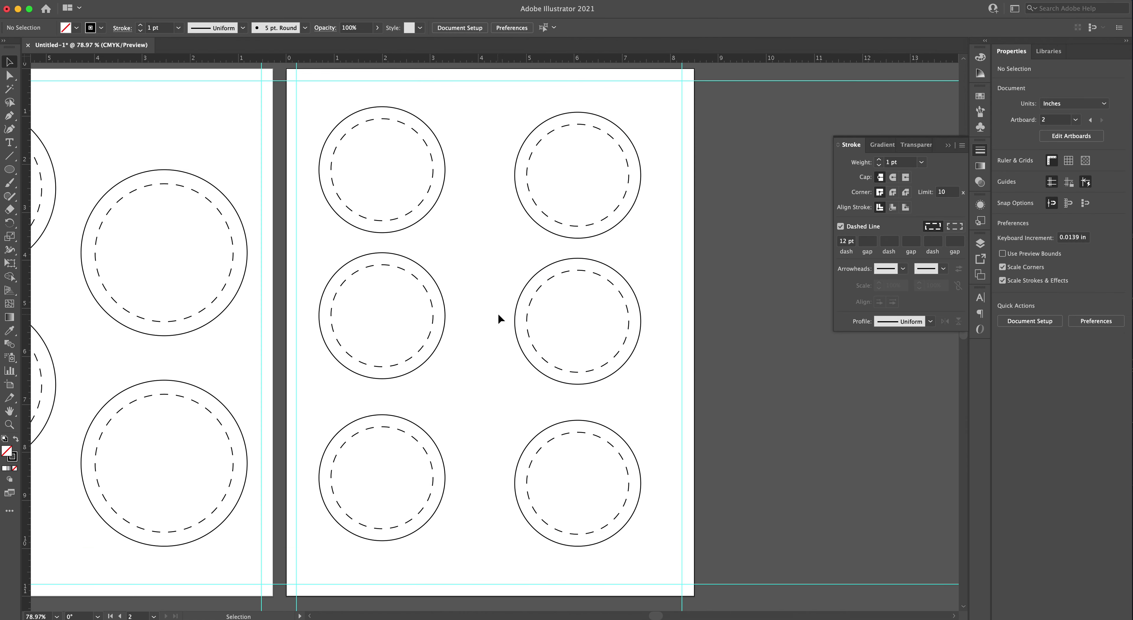
left_click_drag(328, 259, 556, 338)
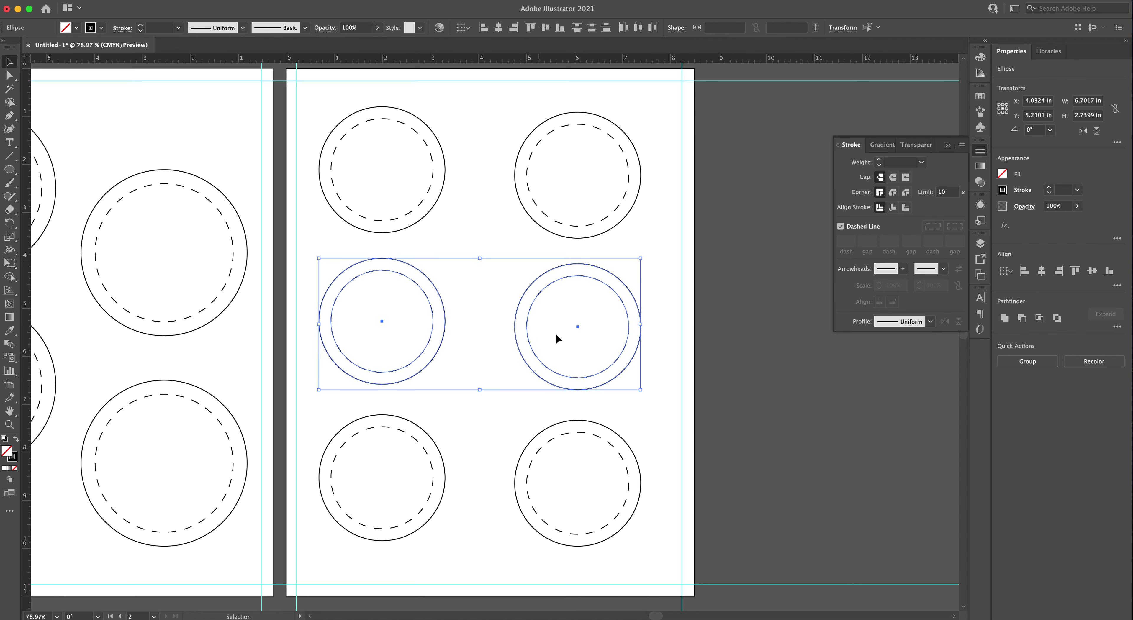
left_click(656, 233)
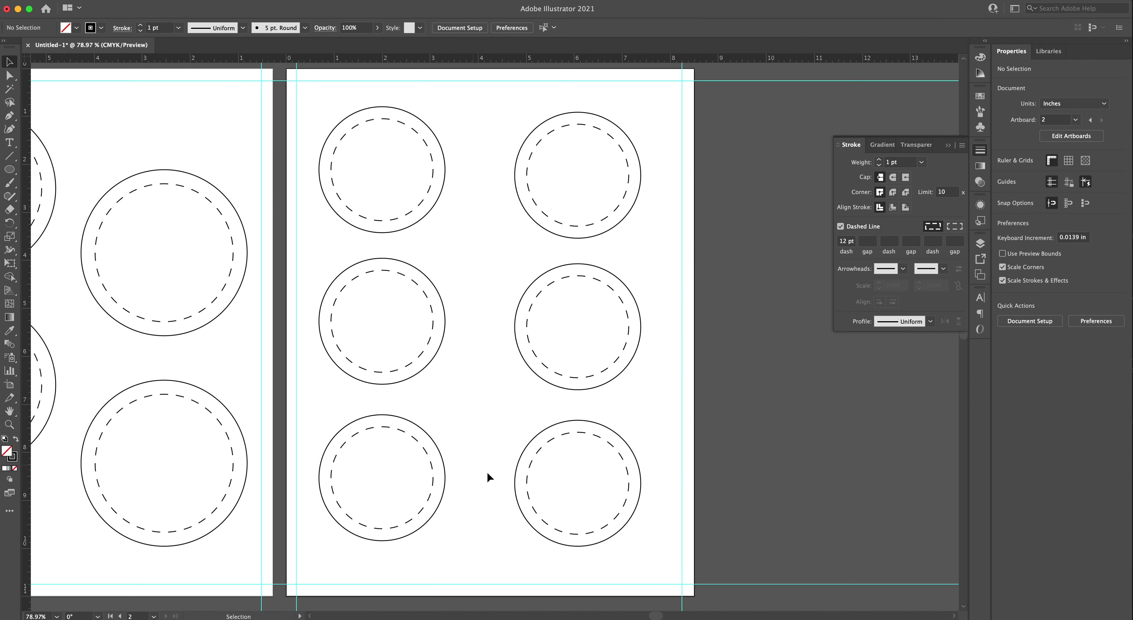
- Add a third artboard beside the second one
key("space")
left_click_drag(521, 411, 324, 409)
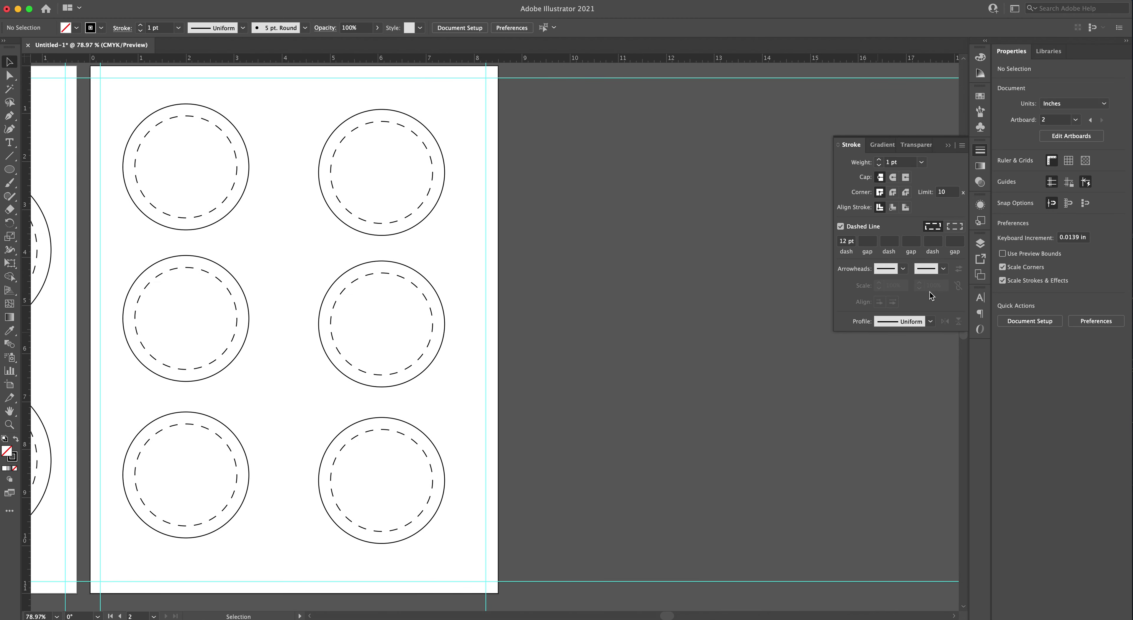
left_click(981, 275)
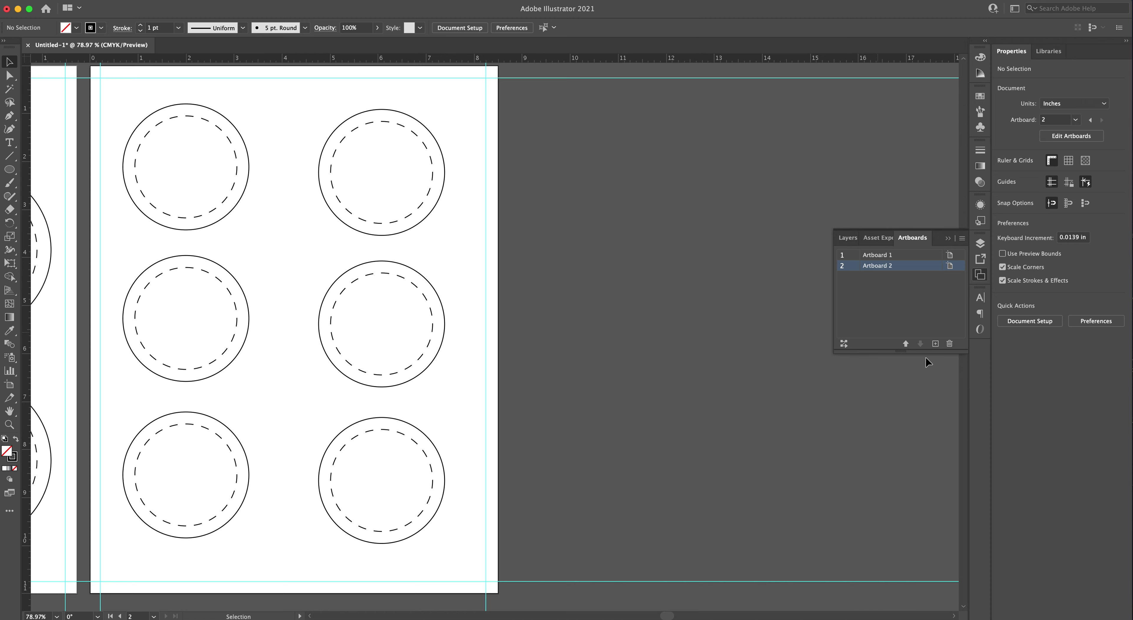
left_click(935, 344)
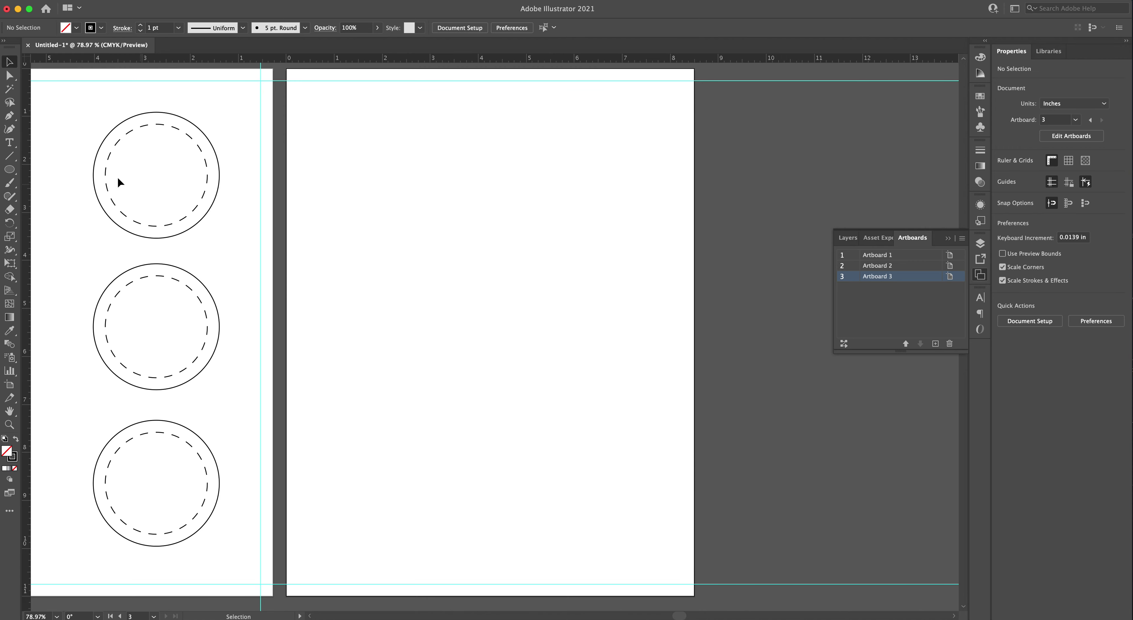
- Create a circle 1.313 in wide and high on the third artboard, and give it a solid, undashed outline
left_click(10, 170)
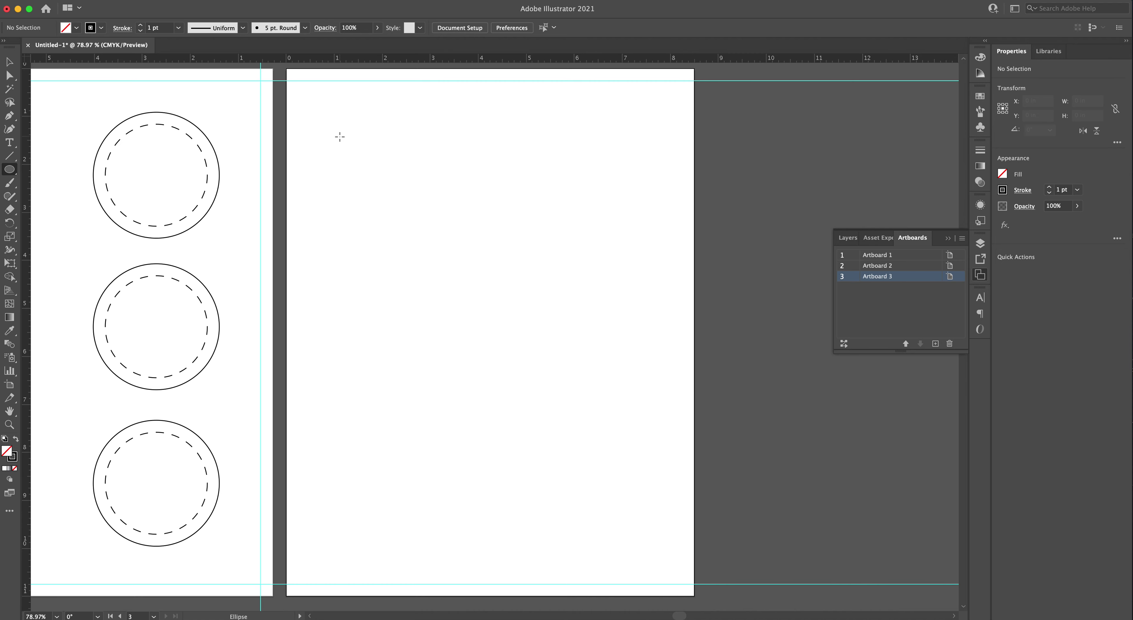
left_click(343, 149)
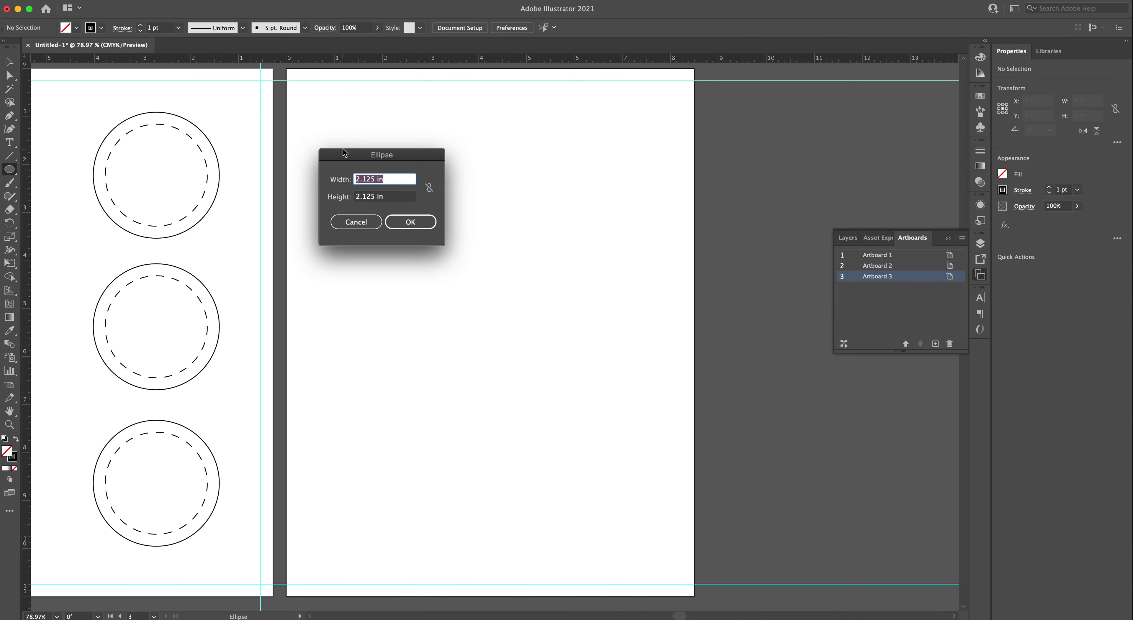
type("1.313")
key("Tab")
type("1.")
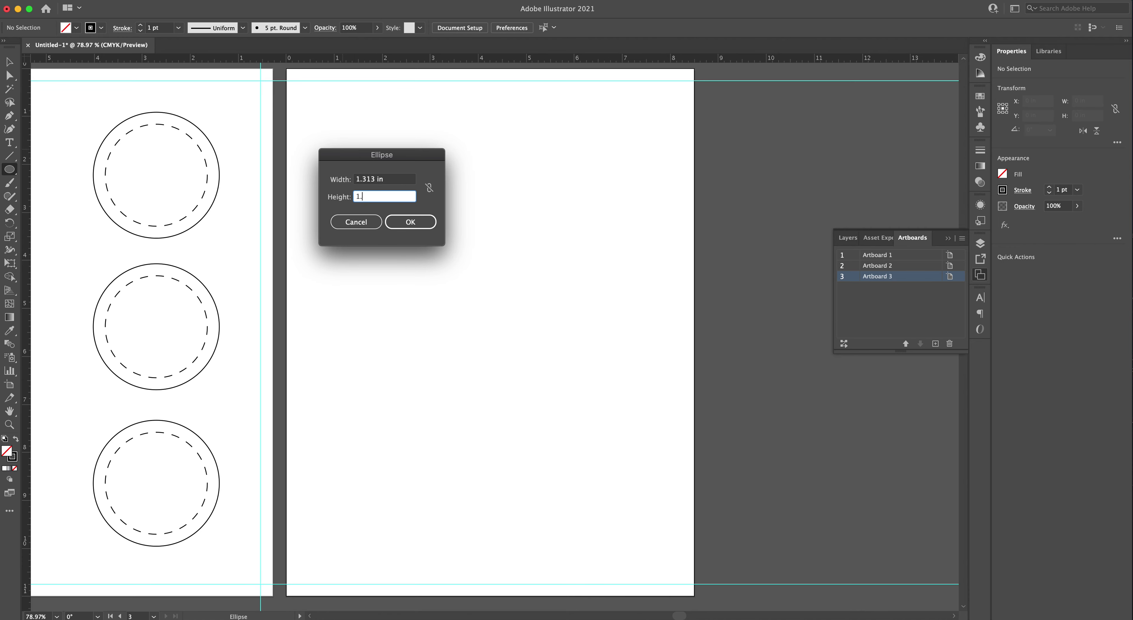
key("Return")
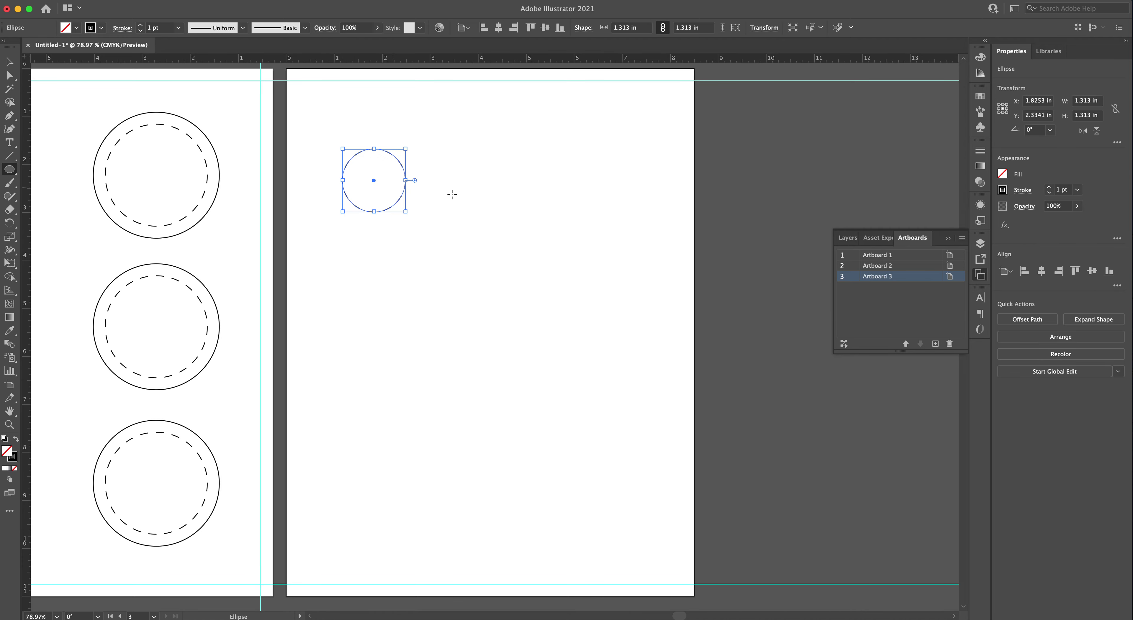
left_click(980, 150)
left_click(840, 227)
- Create a second circle 0.875 in wide and high near the 1.313 in circle
left_click(465, 206)
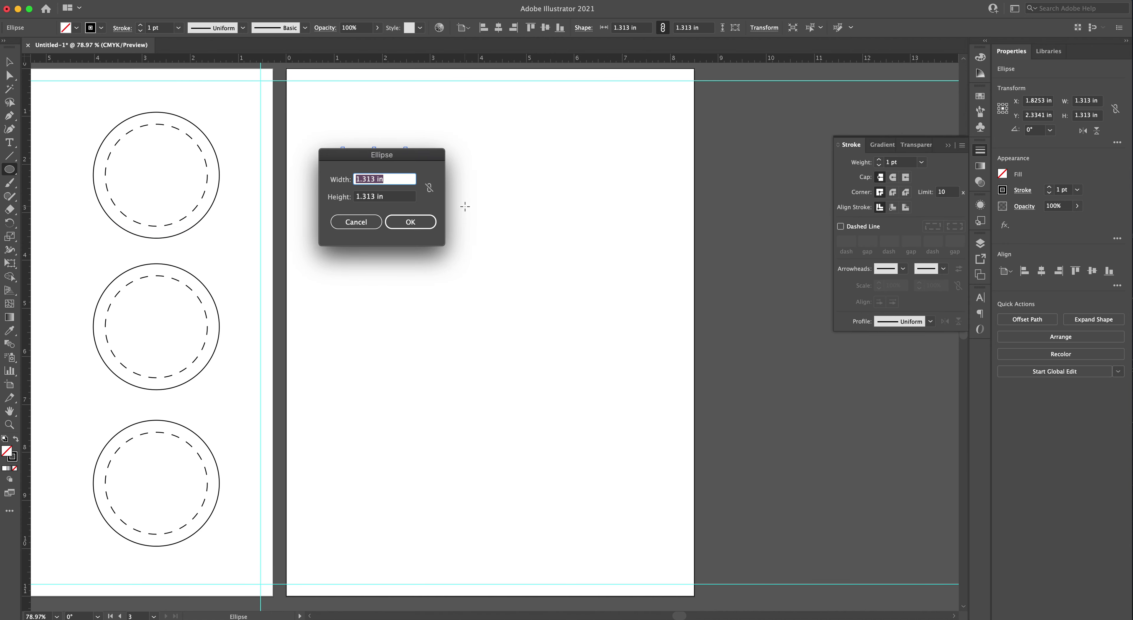
type(".875")
key("Tab")
type(".875")
key("Return")
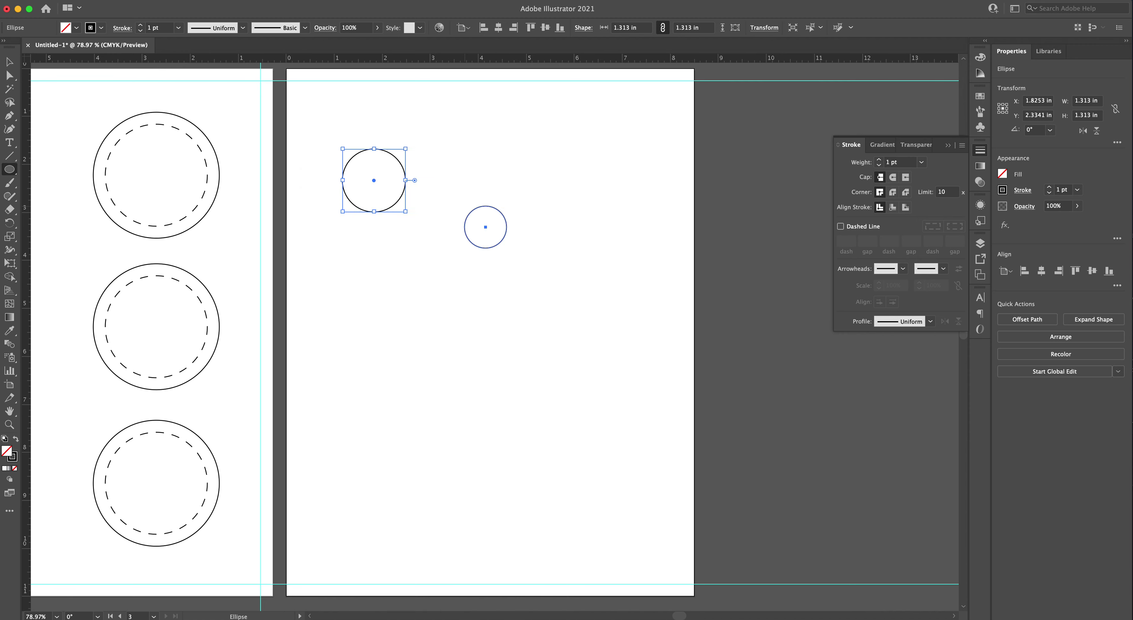
- Centre the 0.875 in circle inside the 1.313 in circle and give it a dashed outline
key("v")
left_click_drag(484, 228, 375, 183)
left_click(844, 227)
left_click(545, 234)
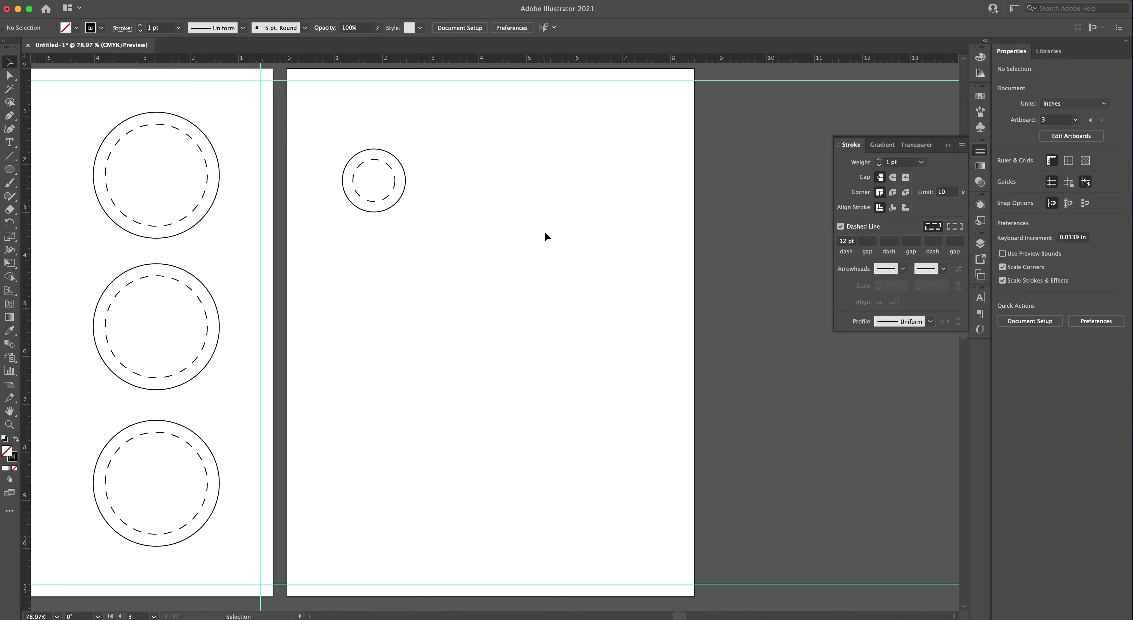
- Duplicate the small circle pair down the artboard to form a column of five, and align the column by horizontal centres
left_click_drag(337, 129, 372, 523)
left_click(442, 501)
left_click_drag(442, 540, 370, 164)
left_click(499, 28)
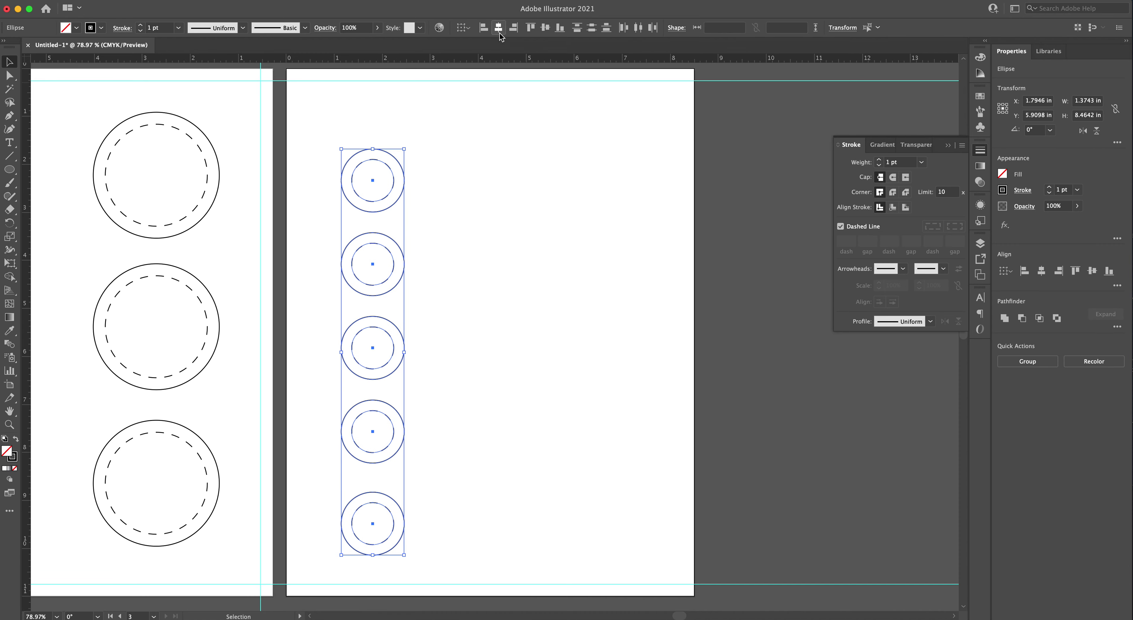
- Duplicate the column of five small pairs alongside the first, and shift both columns up and left to free space beside them
left_click_drag(376, 180, 493, 187)
left_click_drag(559, 140, 355, 495)
left_click(545, 421)
- Copy a column of three 2.625 in circle pairs from the second artboard to the right side of the third
left_click_drag(66, 88, 185, 508)
left_click_drag(162, 329, 613, 334)
left_click(723, 407)
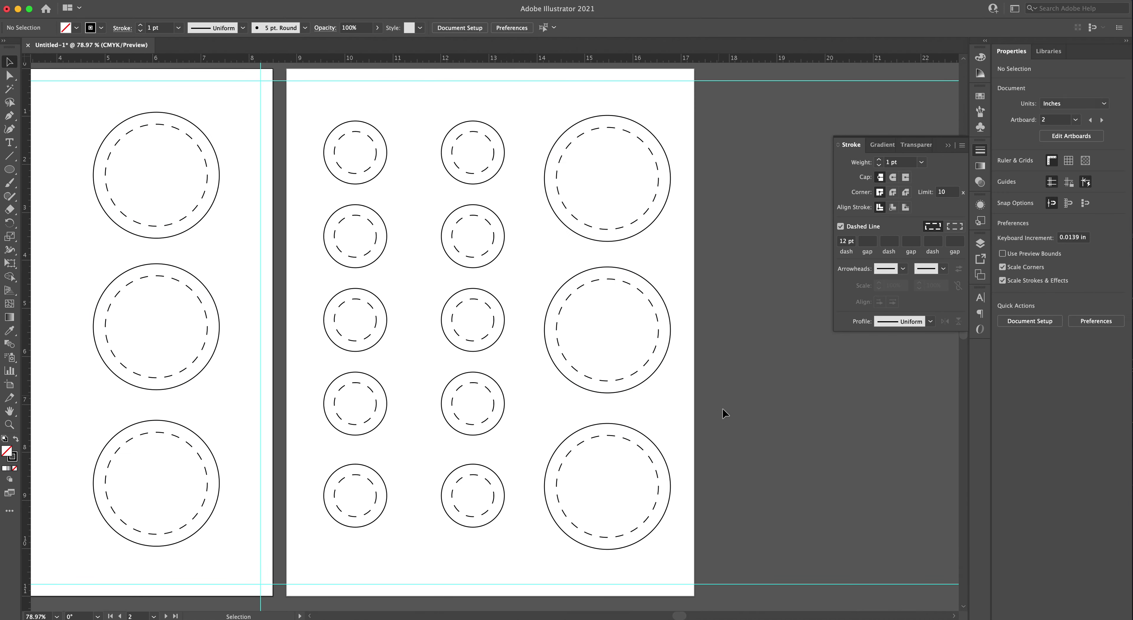
- Add vertical margin guides just inside the left and right edges of the third artboard
left_click_drag(26, 358, 296, 359)
left_click_drag(31, 341, 682, 332)
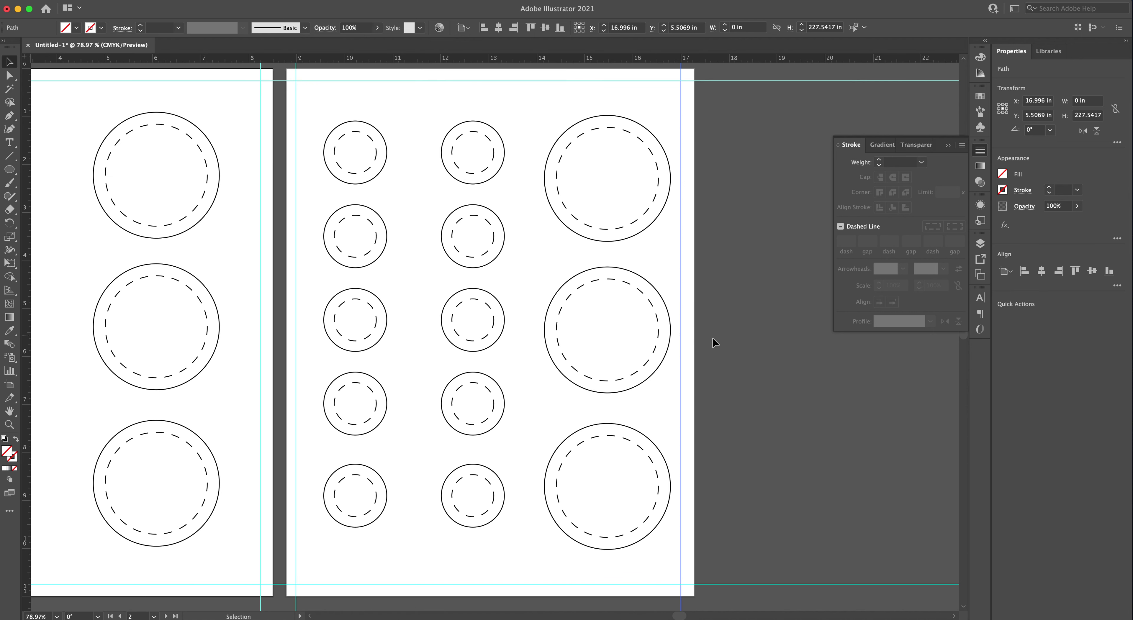
left_click(599, 162)
- Shift the column of three large circle pairs on the third artboard slightly left and down, away from the margin guide
left_click_drag(592, 246, 590, 491)
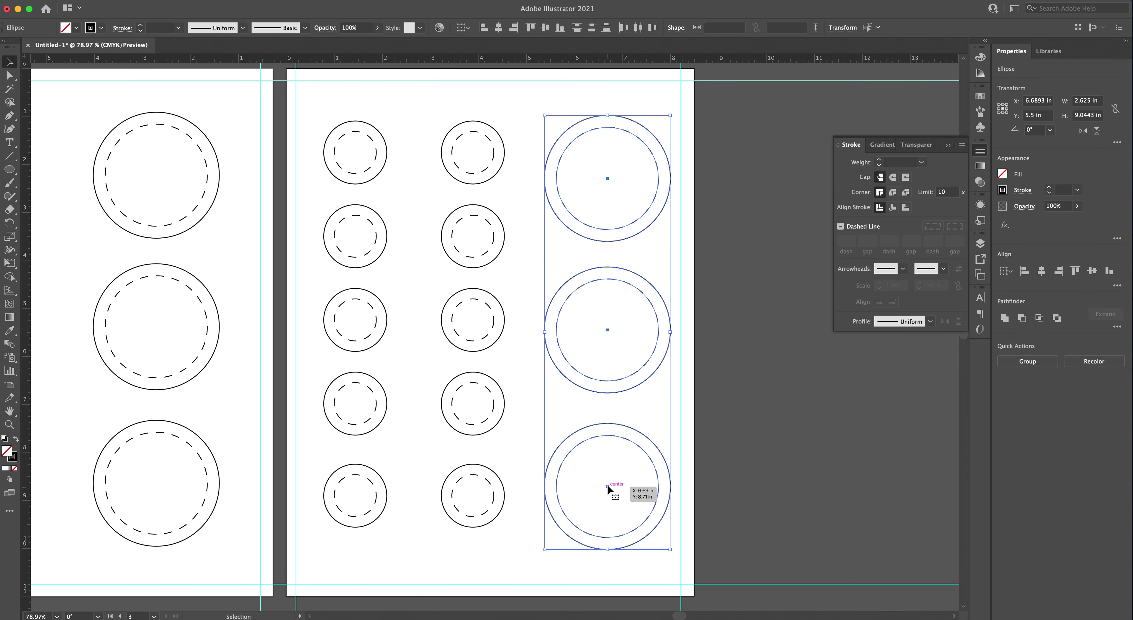
left_click(600, 409)
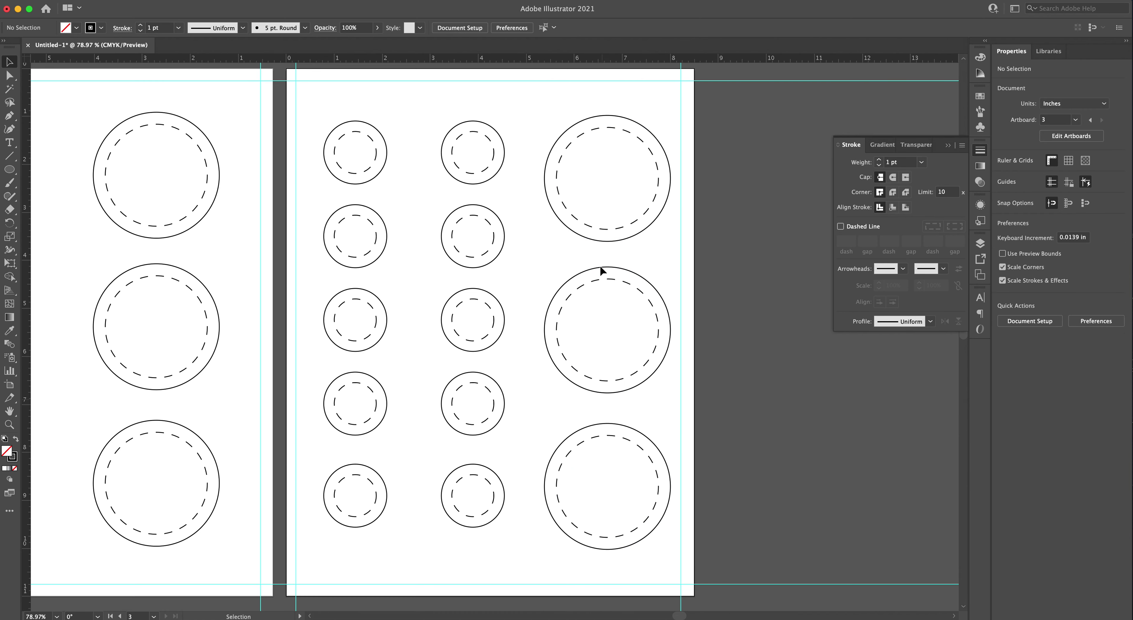
left_click_drag(607, 486, 610, 493)
left_click(763, 489)
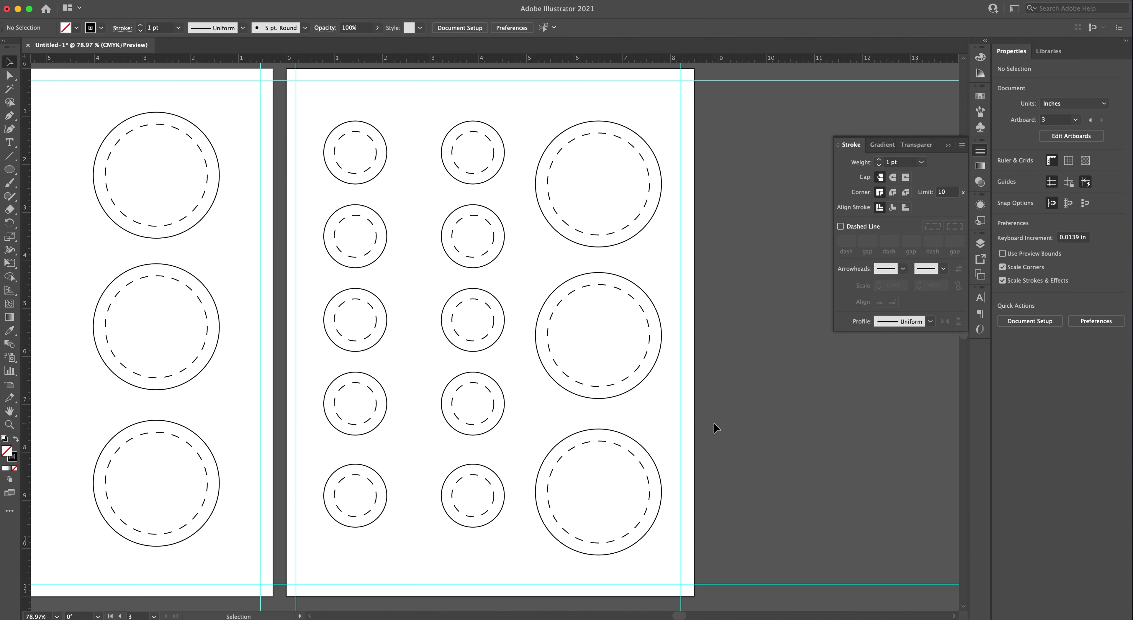
- Save the document to the Desktop as Button Template2 in Adobe Illustrator (ai) format, Illustrator 2020 version
key("super")
key("super+s")
type("Button Template")
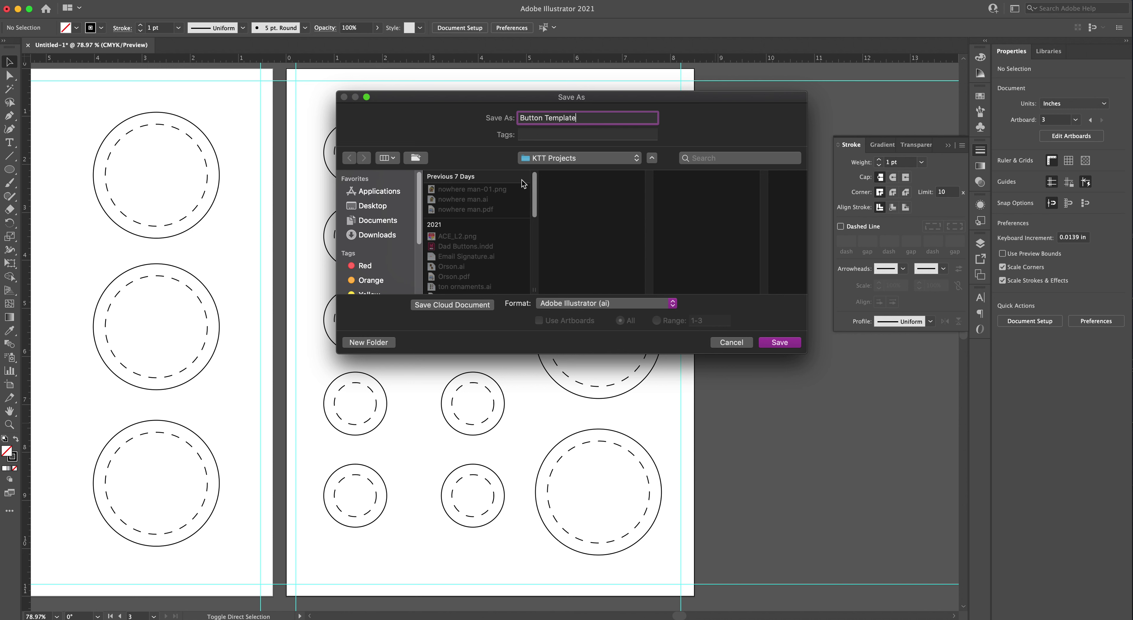
left_click(393, 208)
left_click(767, 343)
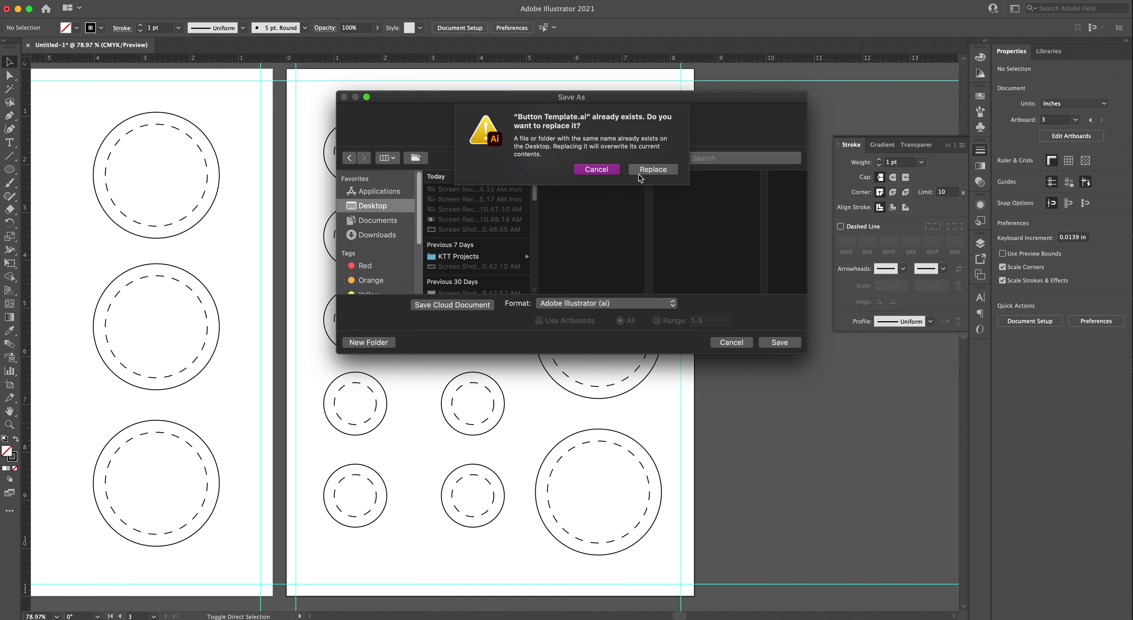
left_click(605, 171)
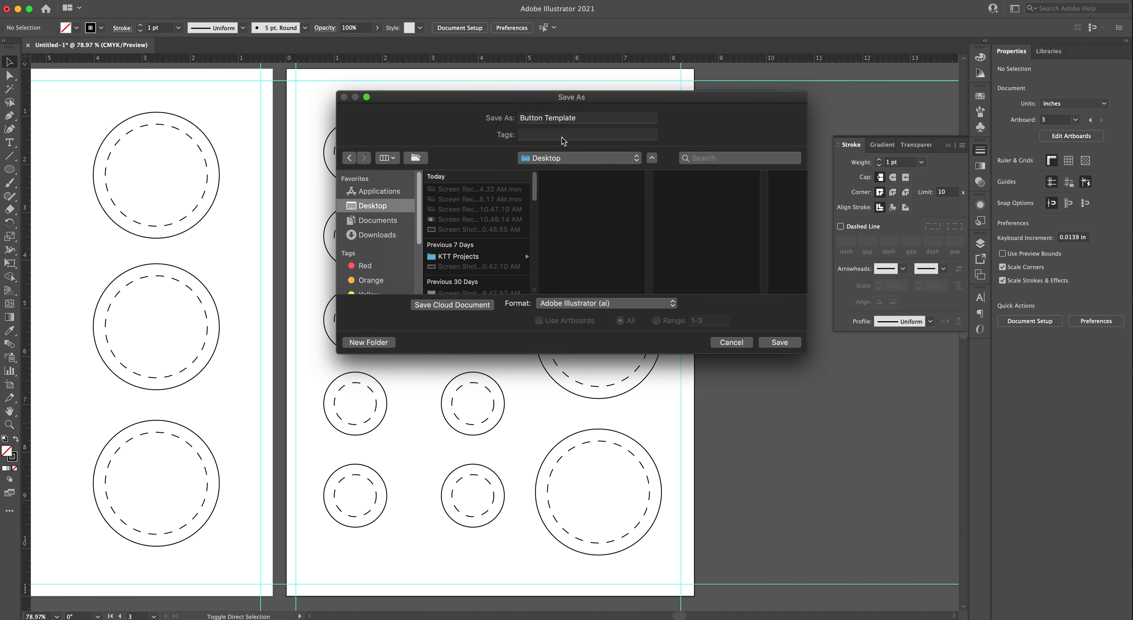
left_click(779, 344)
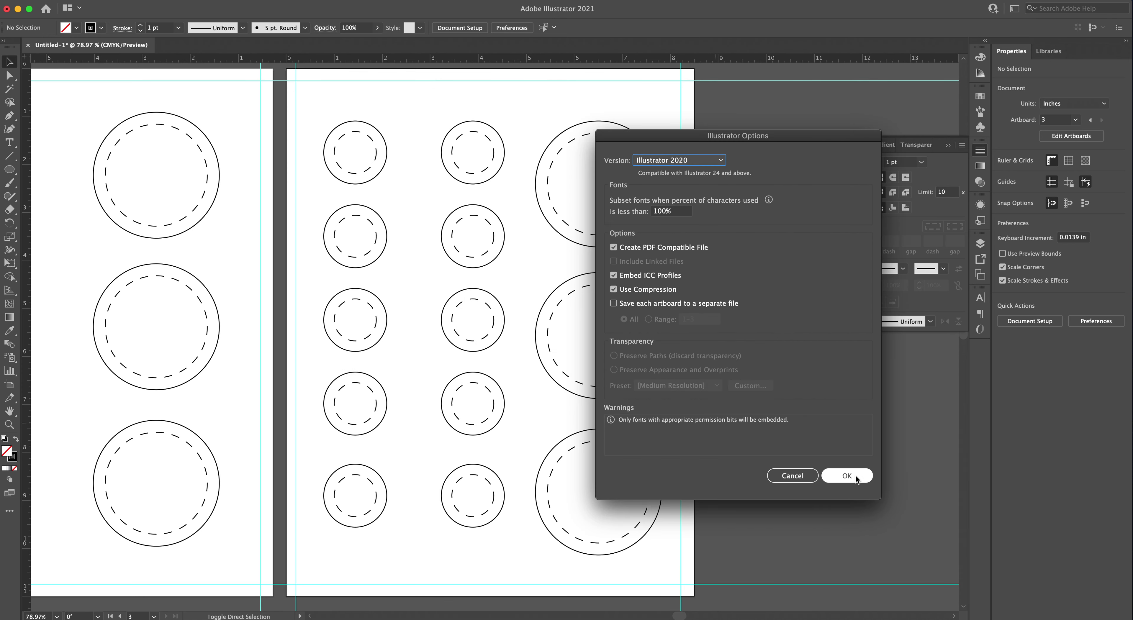
left_click(849, 475)
- Add a fourth artboard beside the third one
left_click_drag(285, 270, 546, 276)
left_click_drag(431, 278, 377, 283)
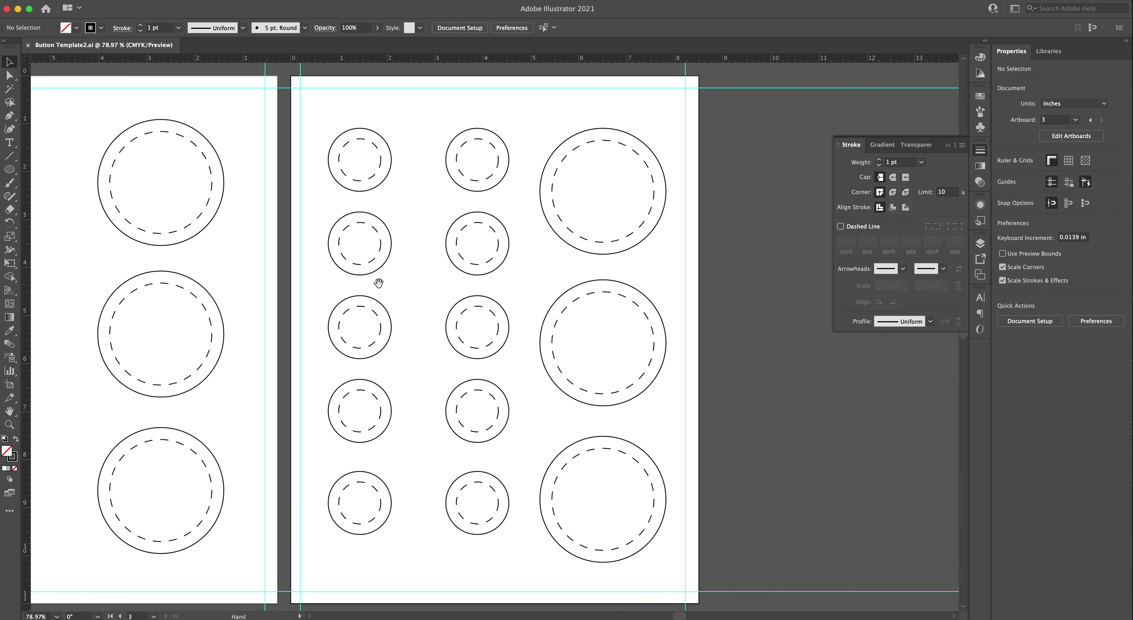
left_click_drag(650, 266, 278, 257)
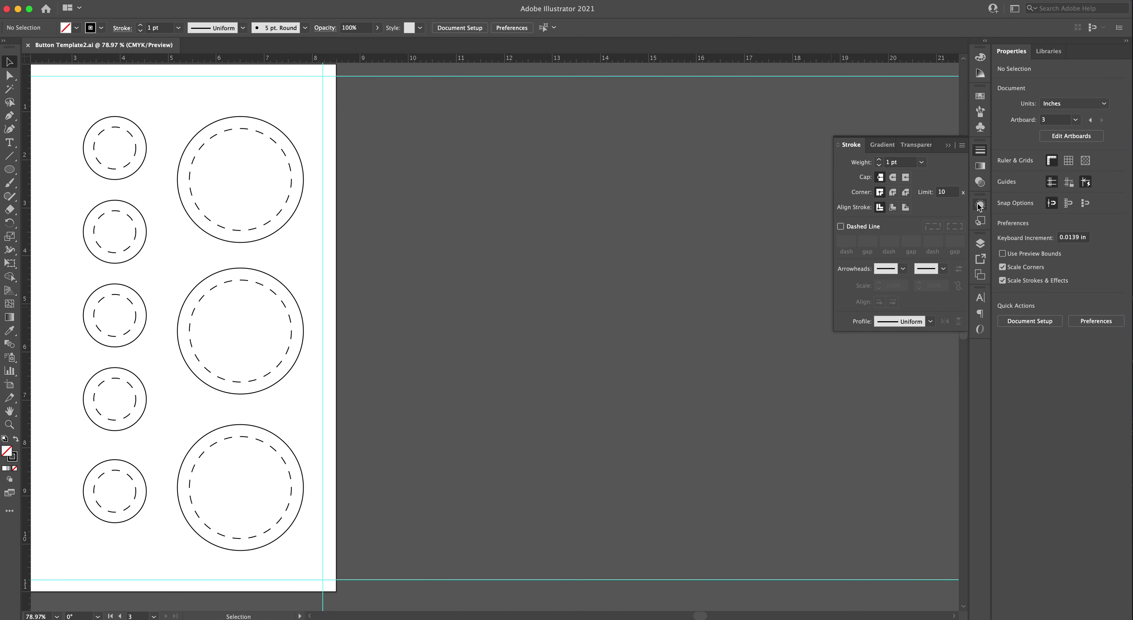
left_click(980, 275)
left_click(935, 344)
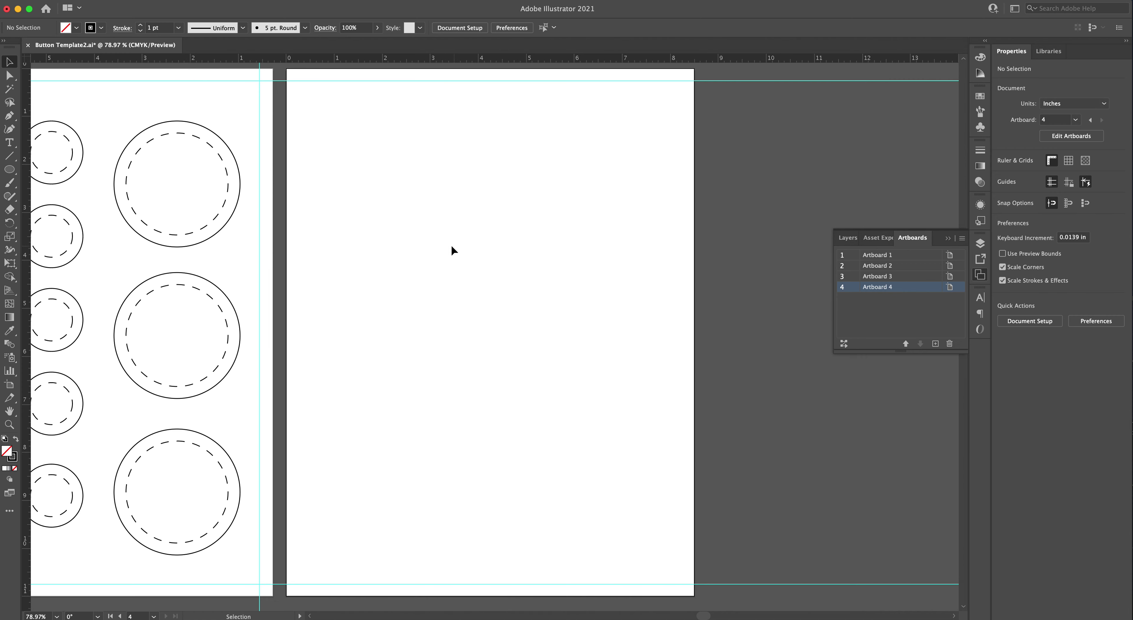
key("super+shift+s")
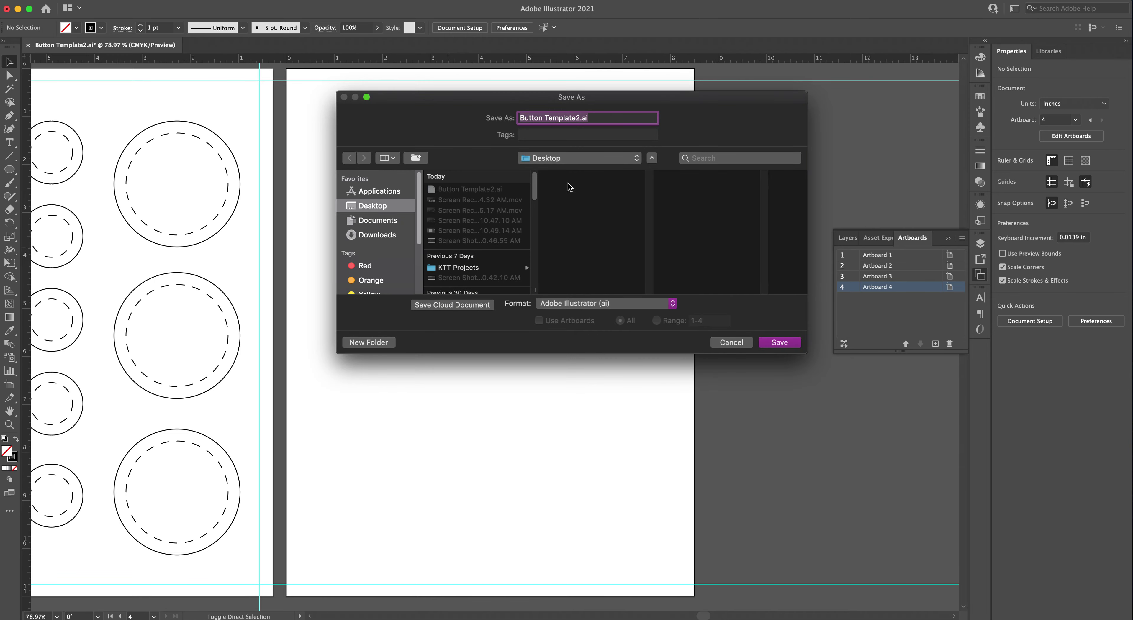
type("KittenButtons")
left_click(731, 343)
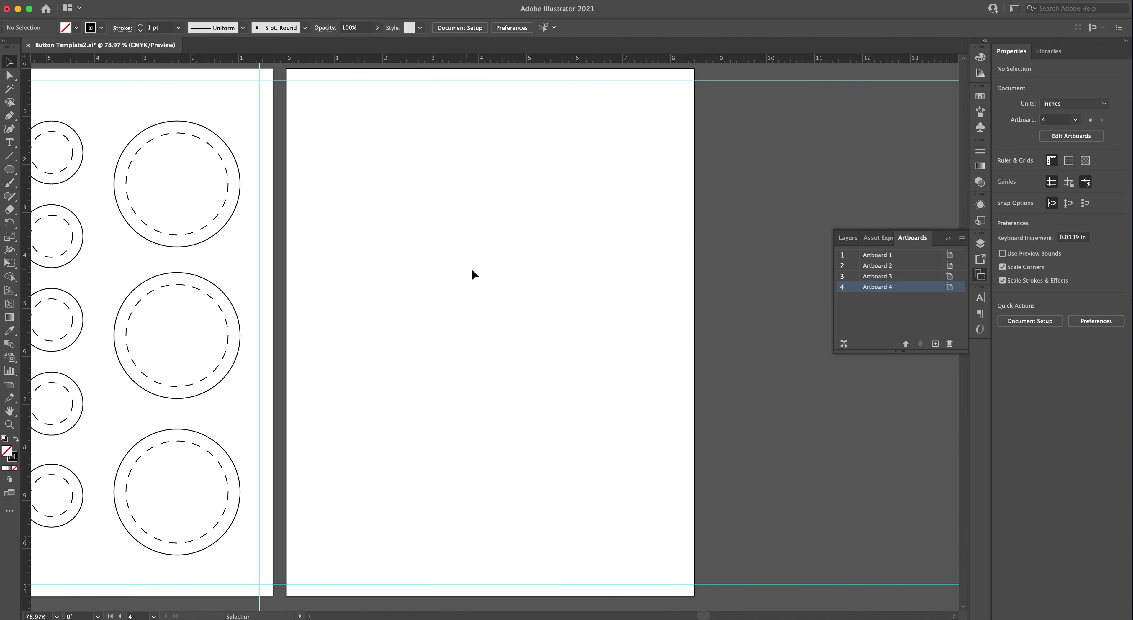
- Copy the upper 2.625 in circle pair from the third artboard onto the fourth artboard
left_click_drag(478, 261, 462, 263)
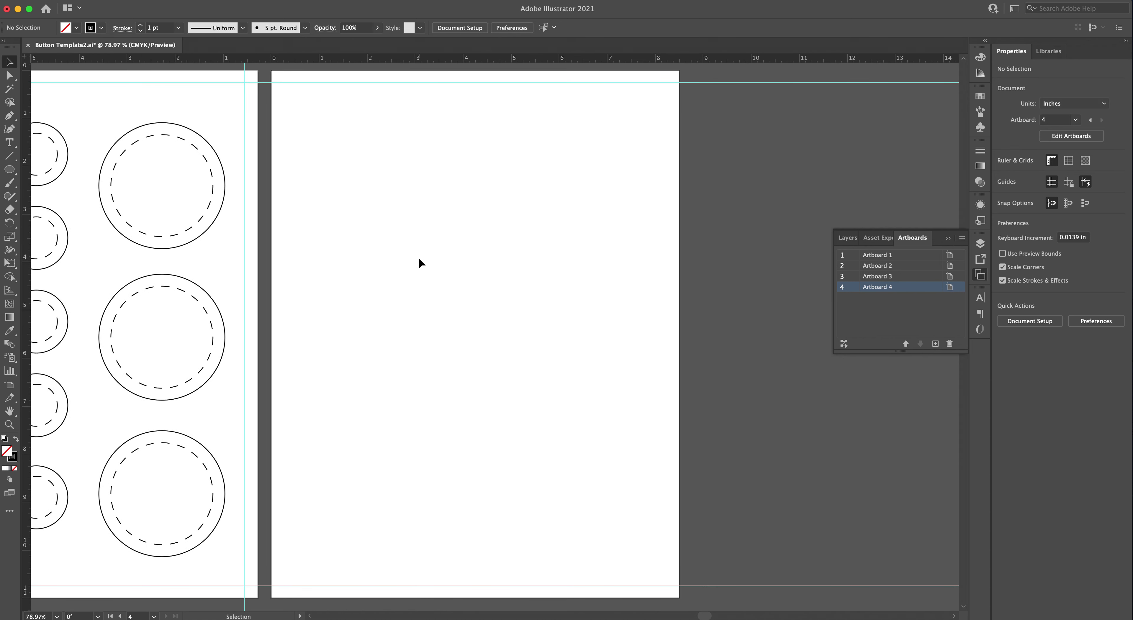
left_click_drag(365, 251, 473, 246)
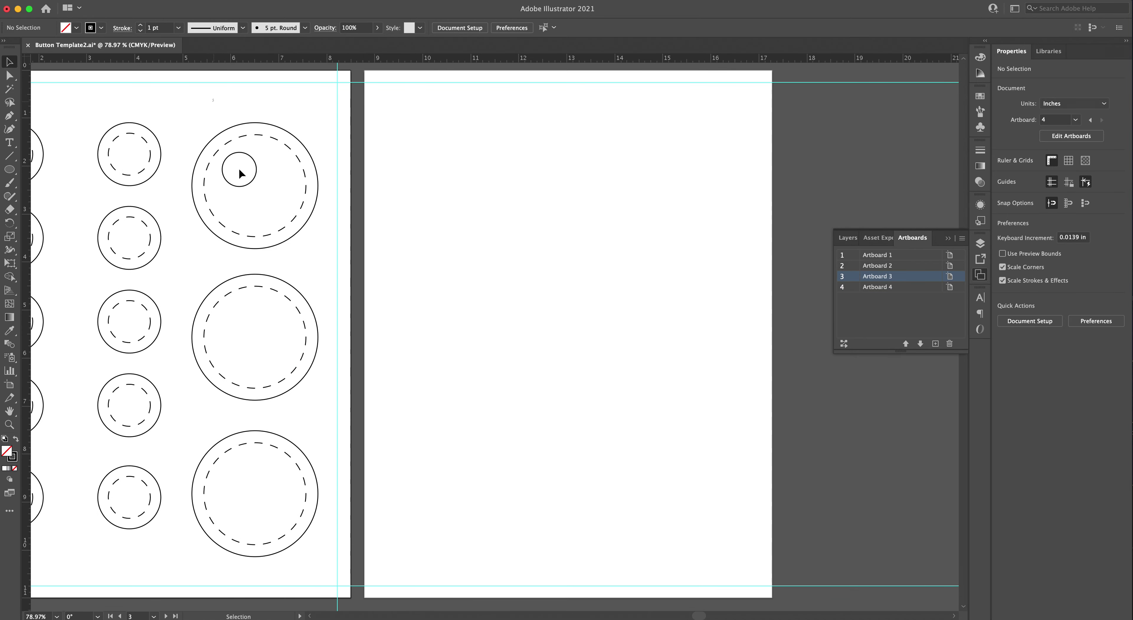
left_click(284, 245)
left_click_drag(253, 185, 474, 194)
key("a")
key("v")
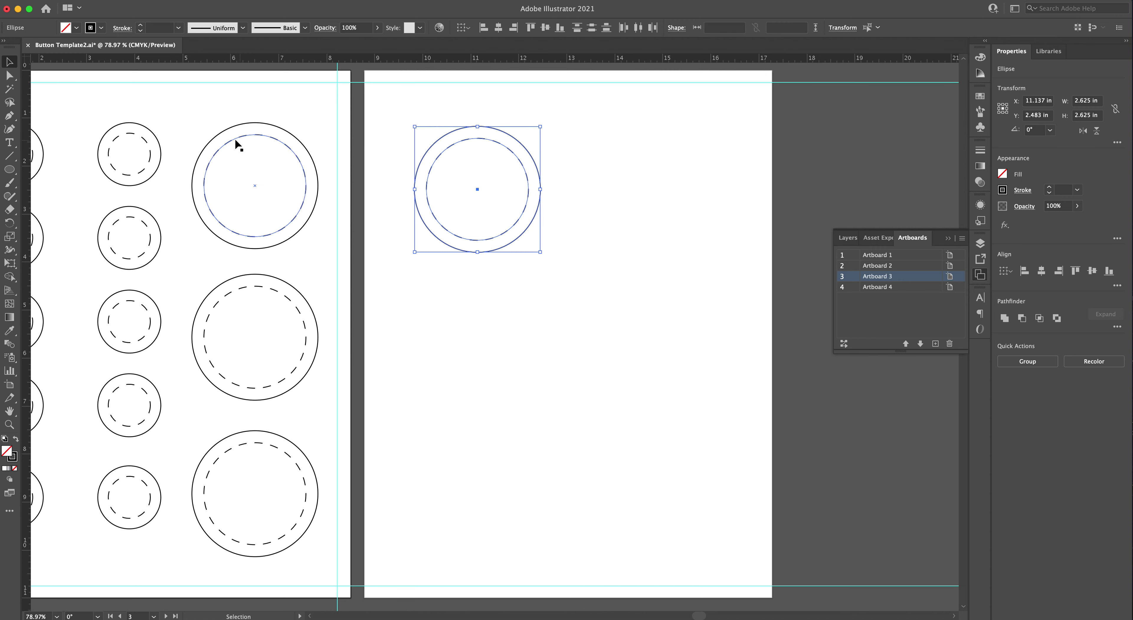
- Move the copied circle pair to about X 2.03 in, Y 2.23 in on the fourth artboard
key("a")
key("super+1")
key("v")
left_click(597, 263)
left_click(511, 343)
left_click_drag(486, 331, 470, 319)
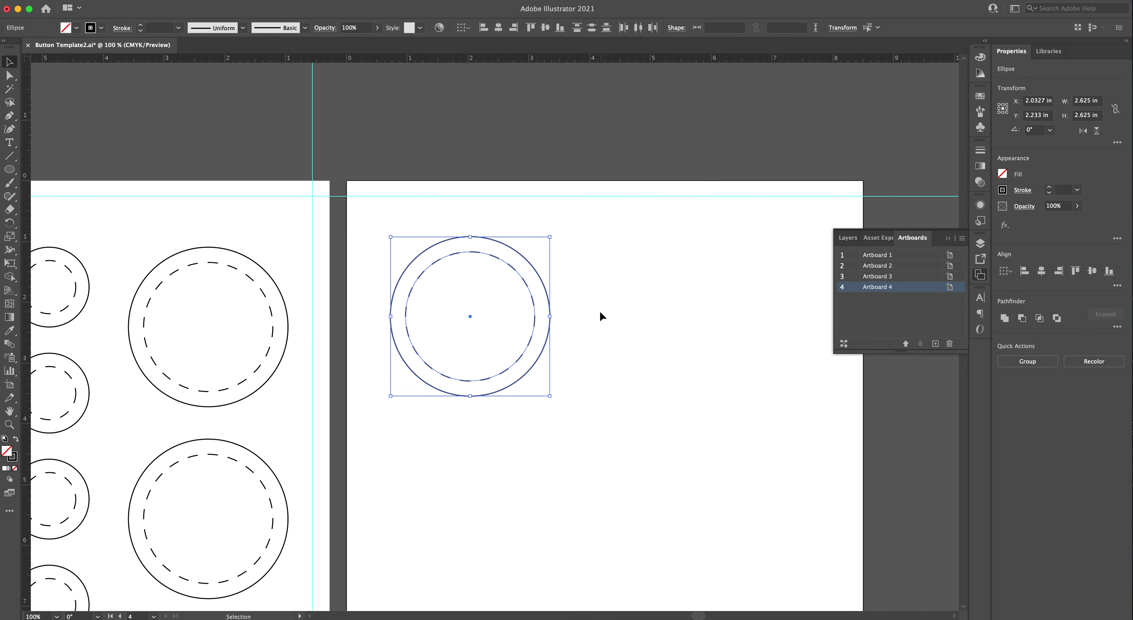
- Add vertical margin guides just inside the left and right edges of the fourth artboard
left_click_drag(25, 281, 360, 281)
left_click_drag(28, 281, 847, 286)
left_click(741, 324)
left_click_drag(524, 407, 440, 314)
left_click(577, 286)
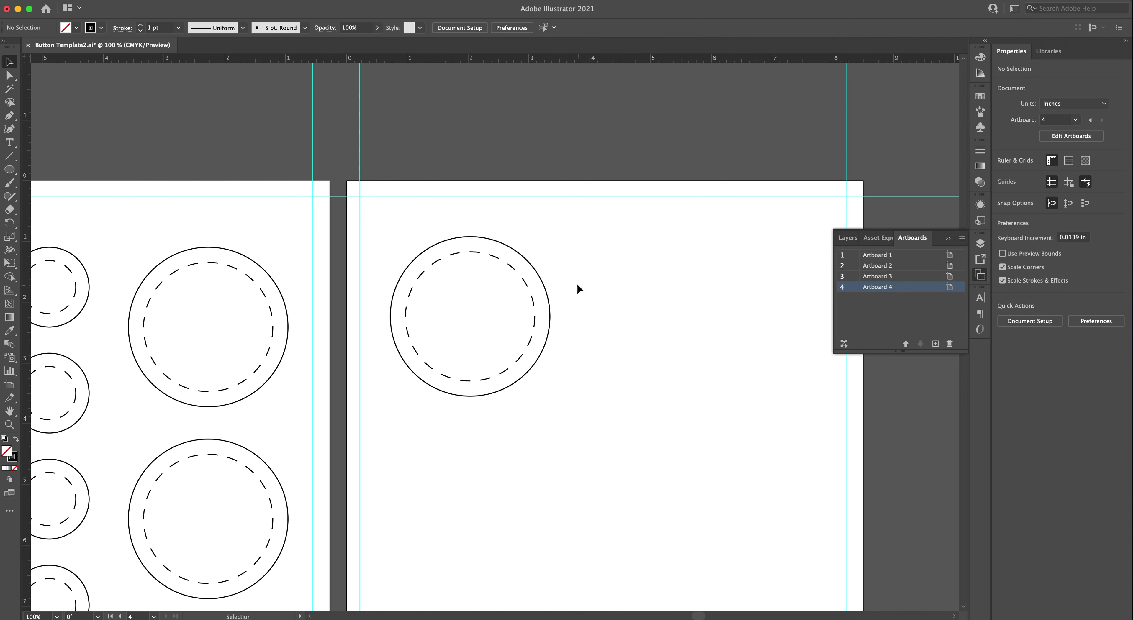
- Place the image file bob ross.gif on the fourth artboard, to the right of the circle pair
key("super")
key("super+shift+p")
left_click_drag(545, 165, 546, 144)
left_click(469, 254)
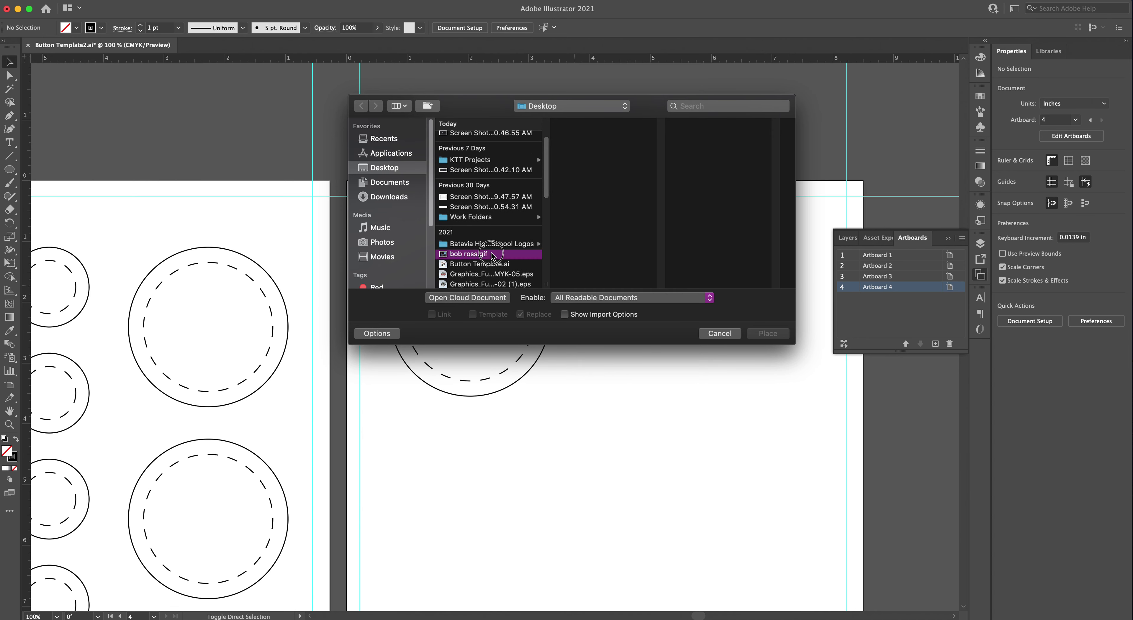
left_click(766, 334)
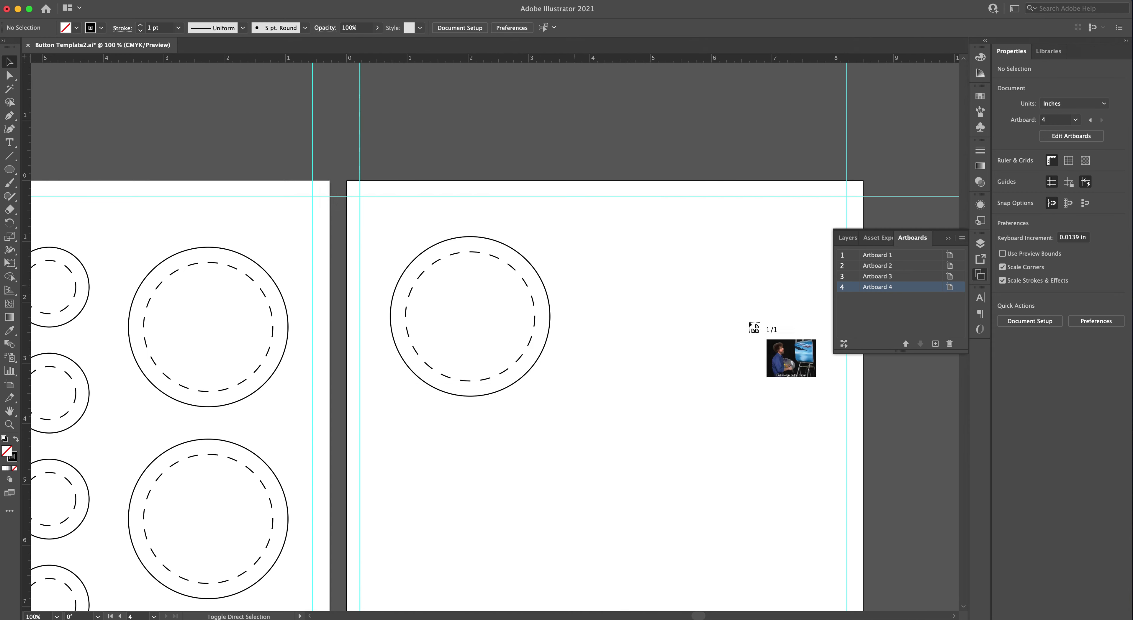
left_click(598, 254)
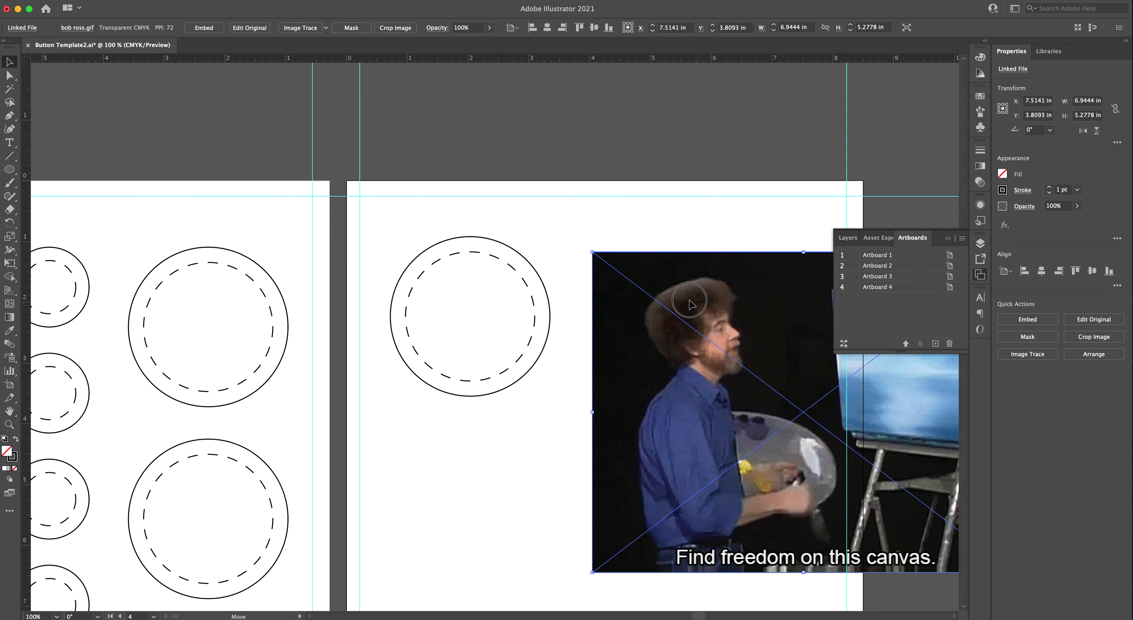
- Scale the placed image to about 4.18 by 3.18 in and position it beside the circle pair
left_click_drag(691, 311, 491, 273)
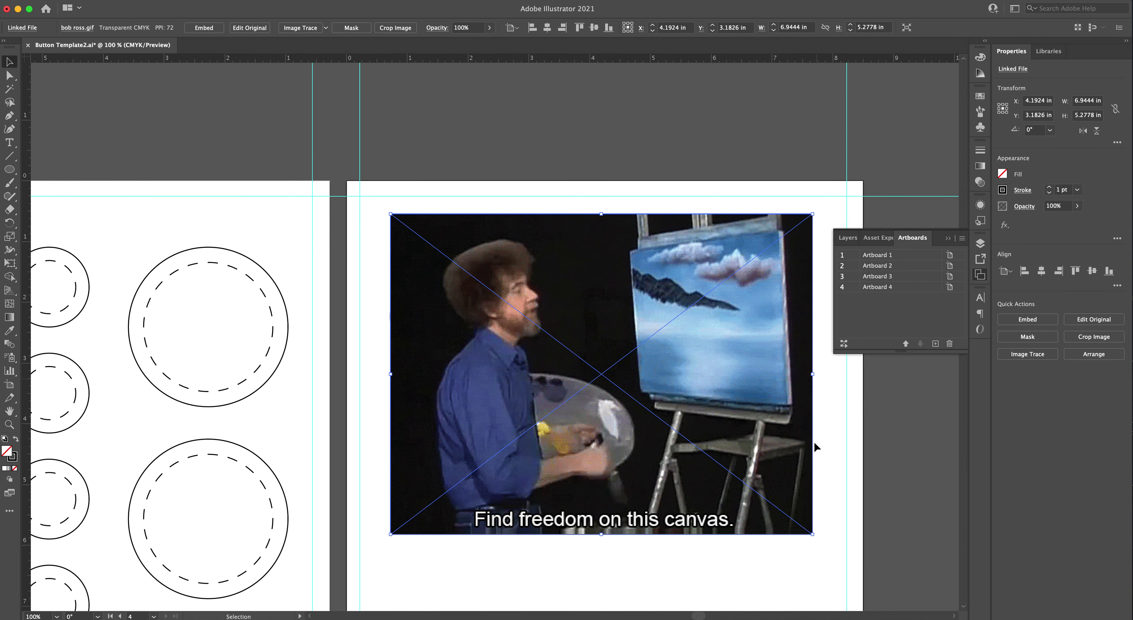
left_click_drag(812, 534, 688, 405)
left_click_drag(552, 306, 726, 298)
left_click(695, 420)
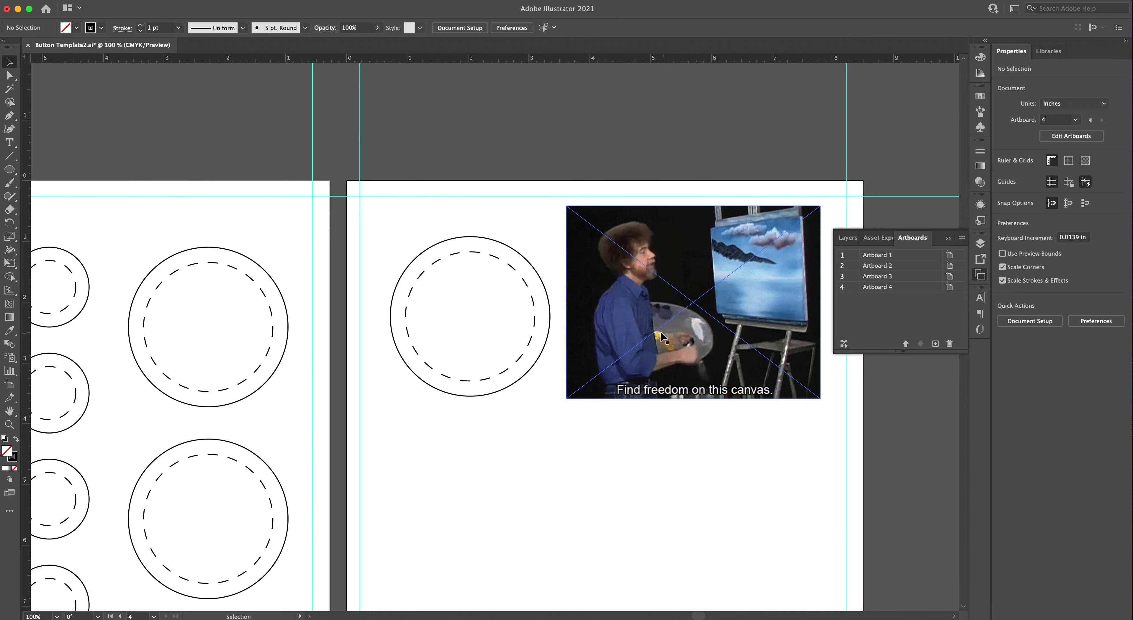
- Try to fit the whole image inside the dashed circle at about 1.97 by 1.49 in
left_click_drag(634, 279, 480, 333)
left_click_drag(662, 450, 528, 353)
left_click_drag(488, 319, 487, 327)
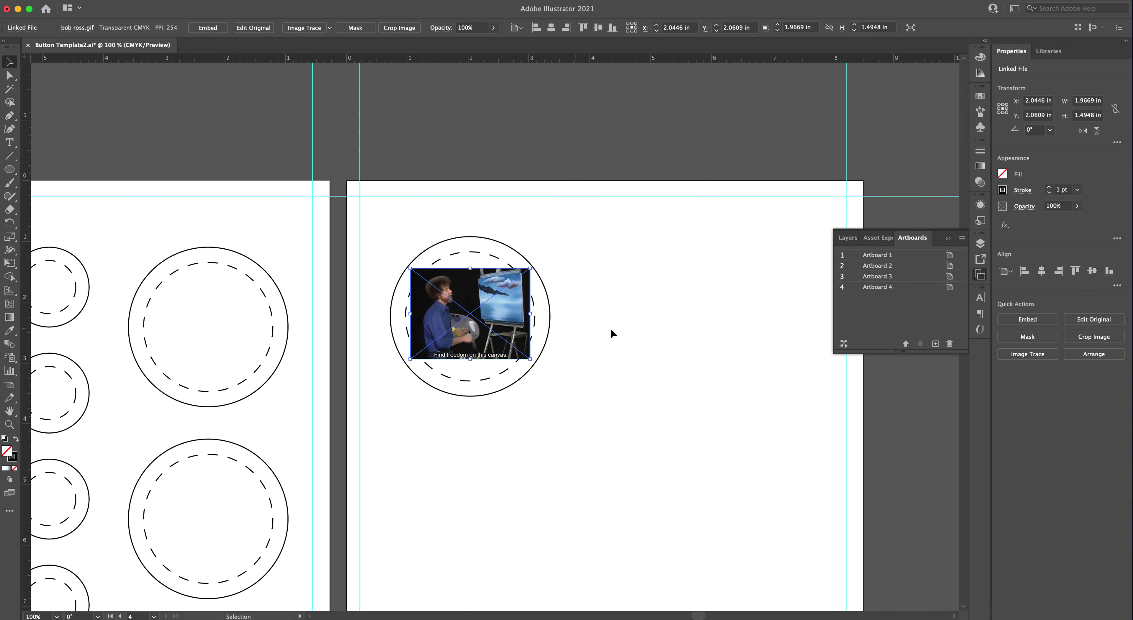
left_click(615, 329)
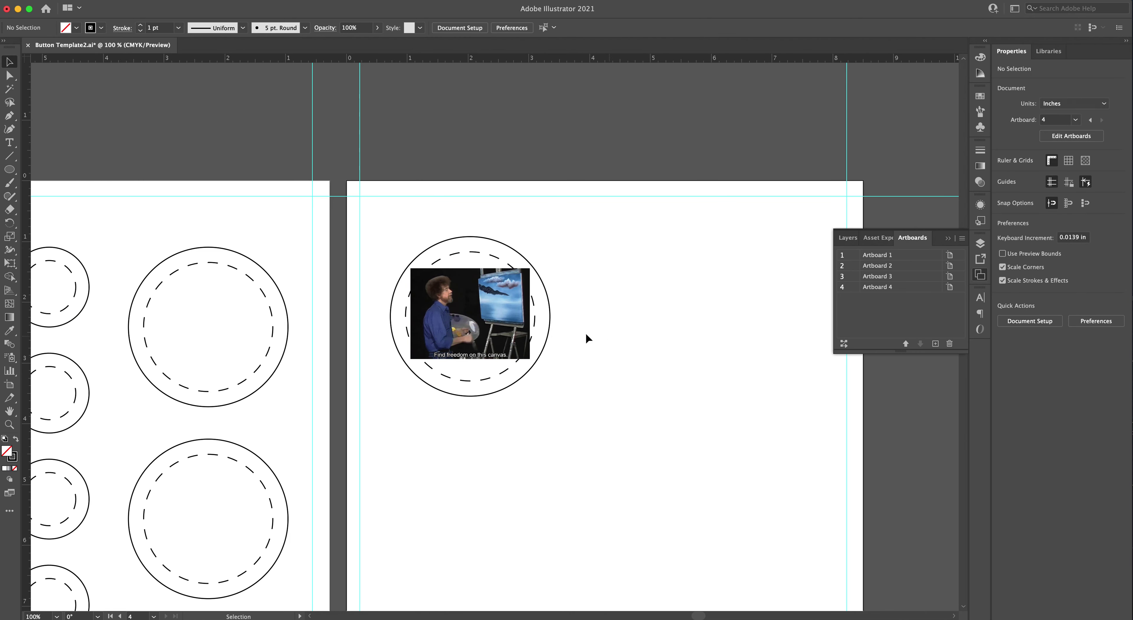
left_click(479, 319)
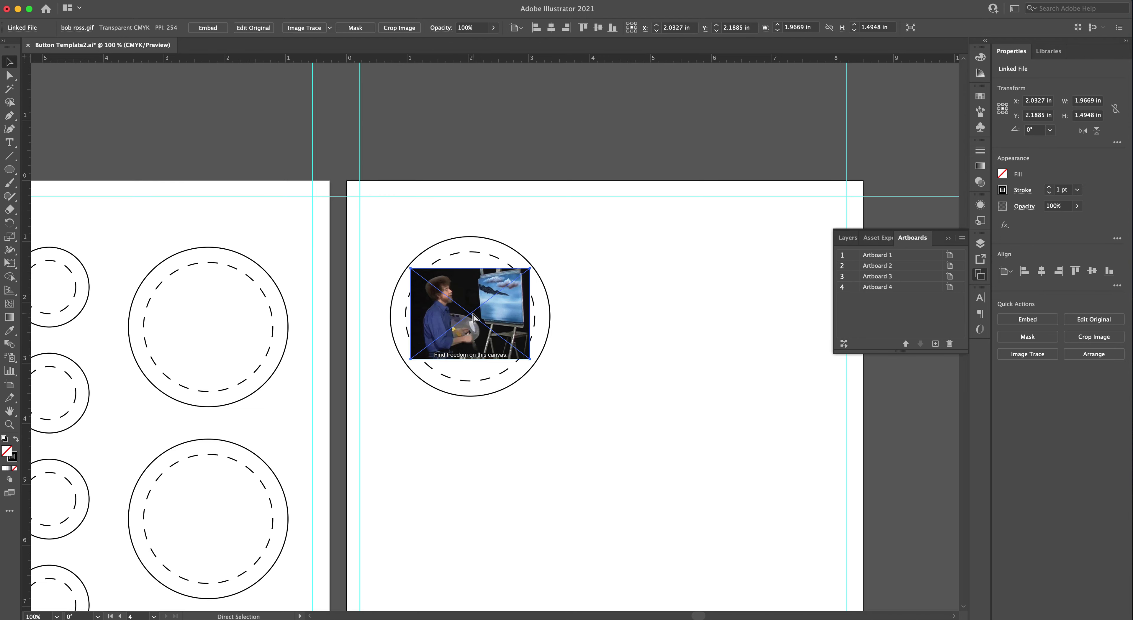
- Undo the image's reduction and move it back beside the circle pair at about X 5.79 in, Y 2.19 in
key("super+z")
key("super+z")
left_click_drag(533, 333, 692, 290)
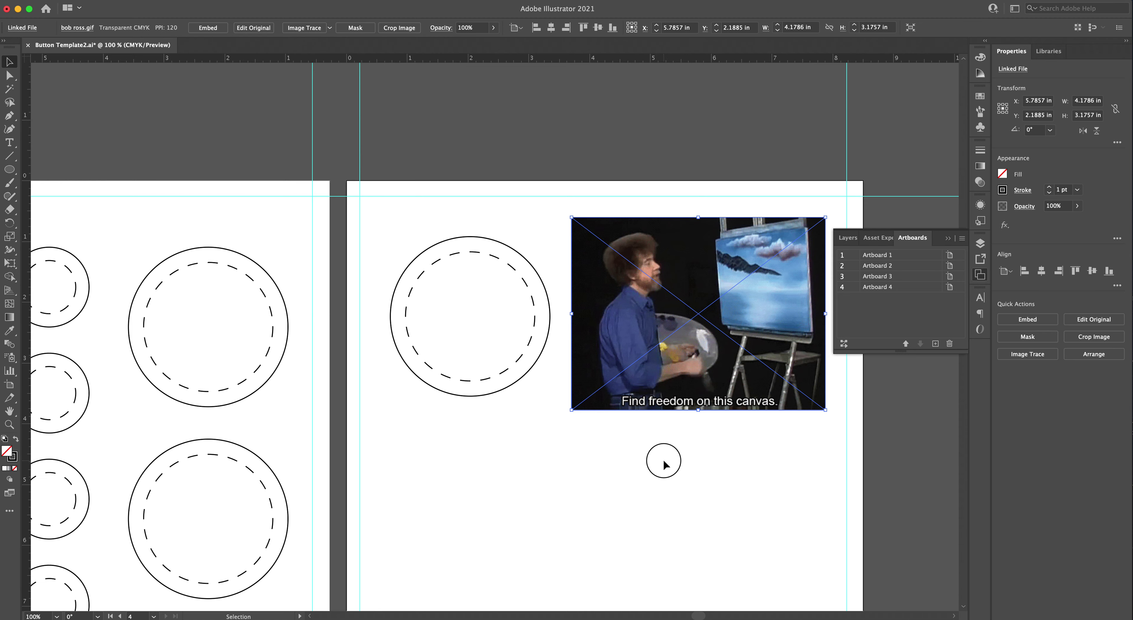
left_click(665, 465)
- Copy the outer 2.625 in circle so it overlaps the image's lower edge, and give the copy a magenta stroke
left_click(522, 383)
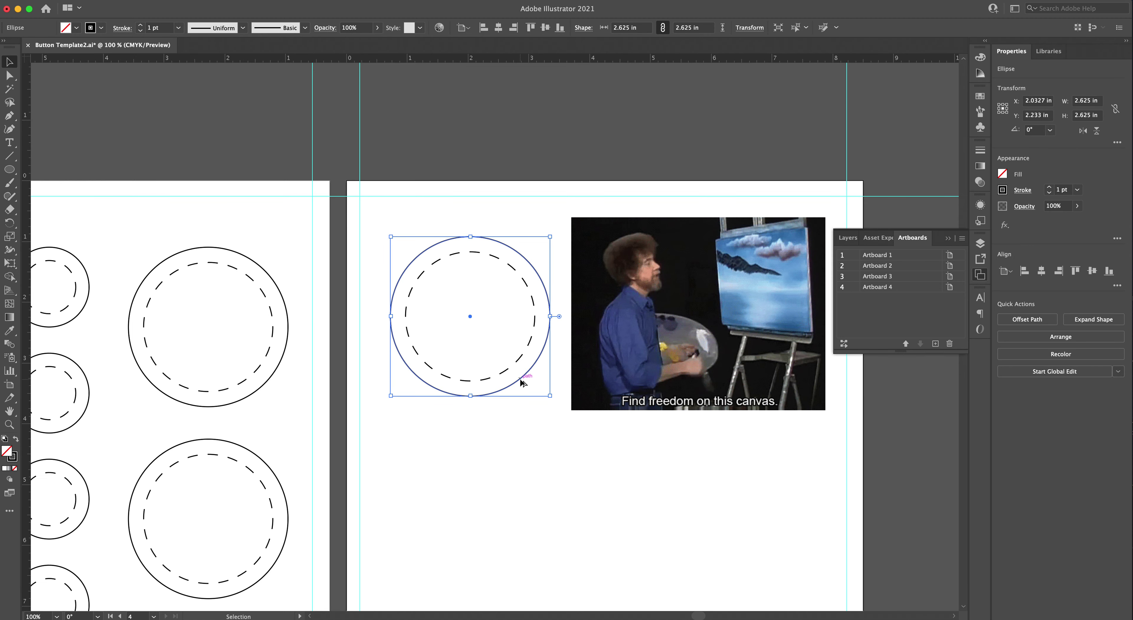
left_click_drag(522, 383, 676, 462)
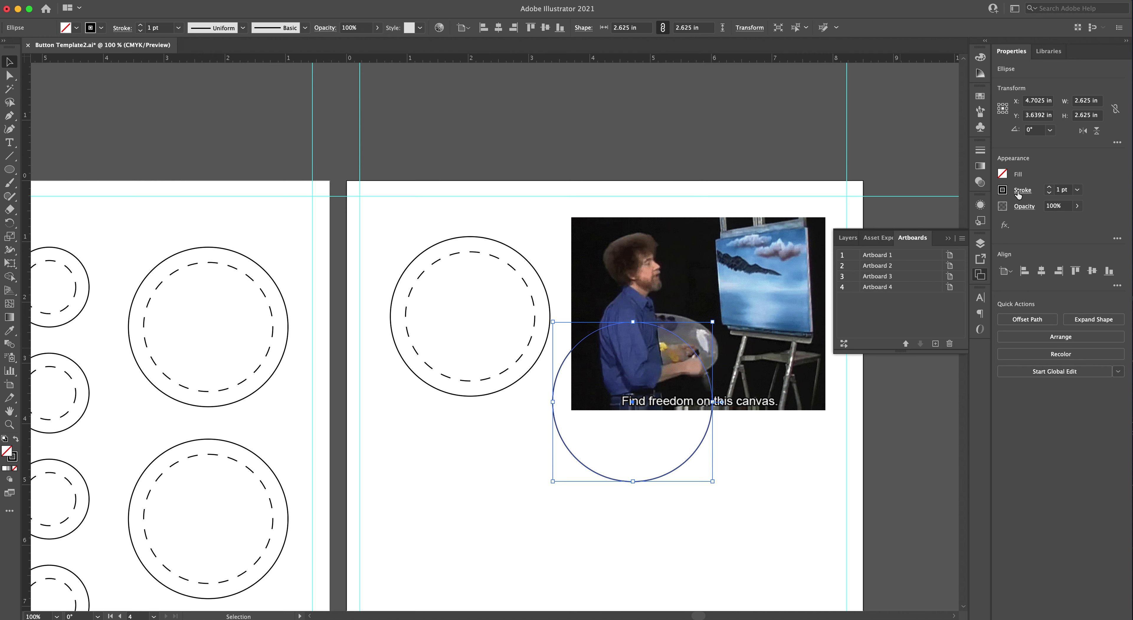
left_click(1003, 190)
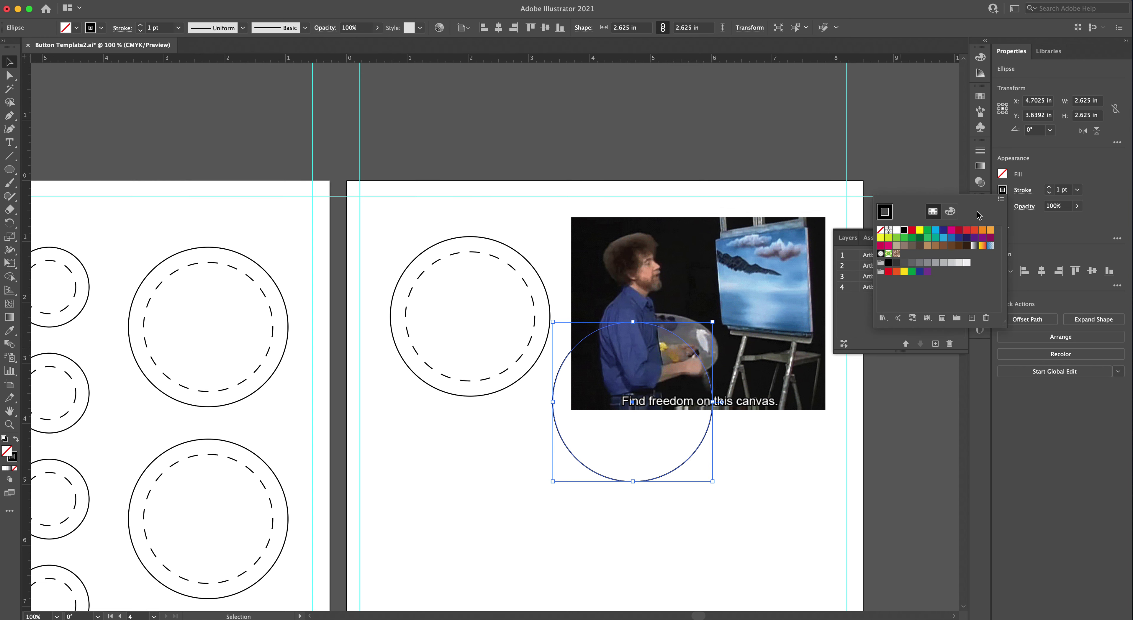
left_click(951, 231)
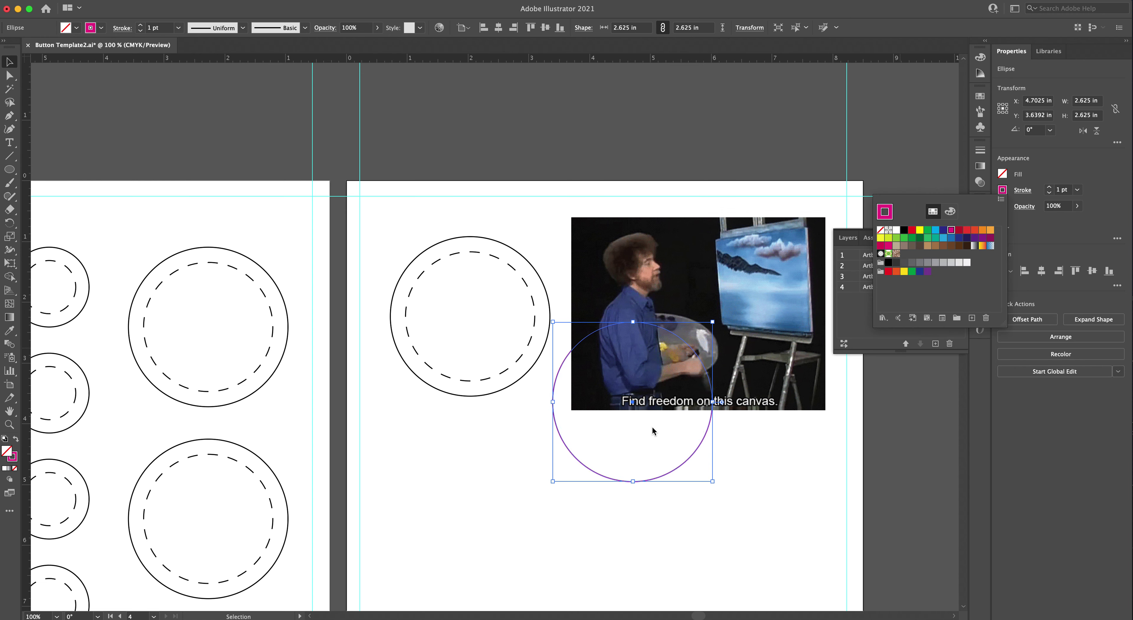
key("Escape")
- Bring the magenta circle in front of the image and move it over the painter at about X 5.05 in, Y 1.98 in
right_click(658, 441)
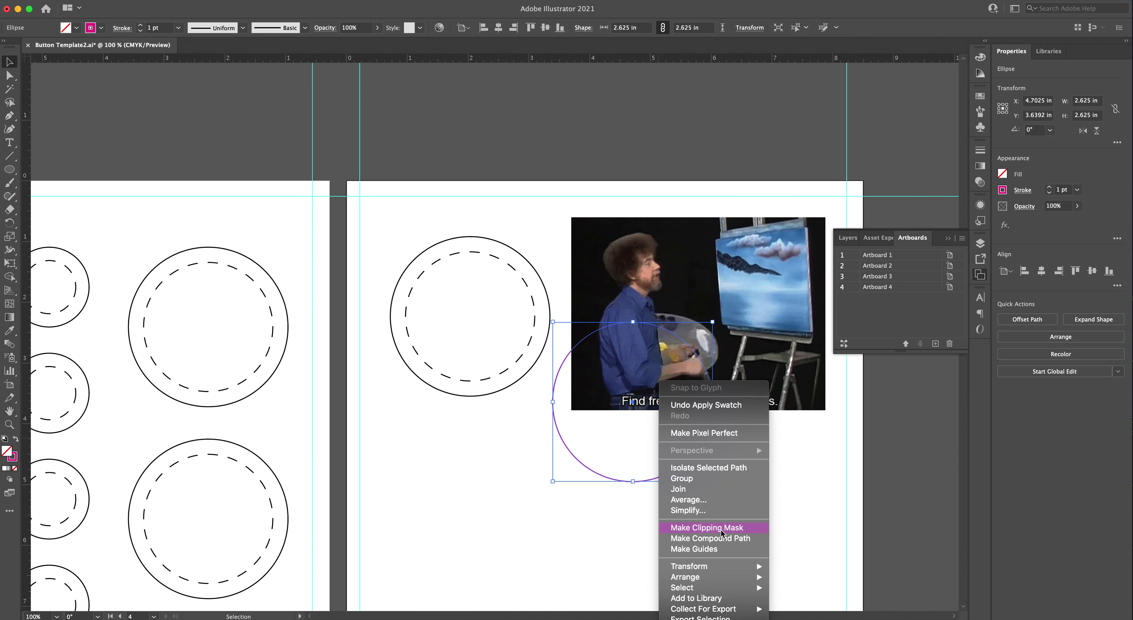
left_click(790, 576)
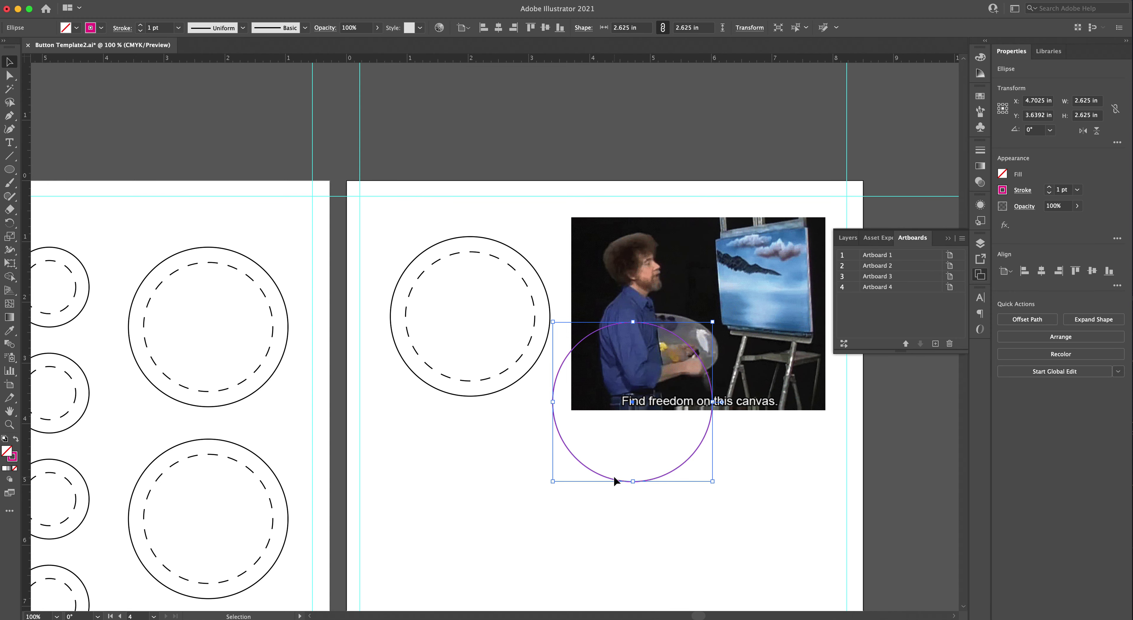
left_click_drag(653, 412, 699, 370)
left_click(688, 526)
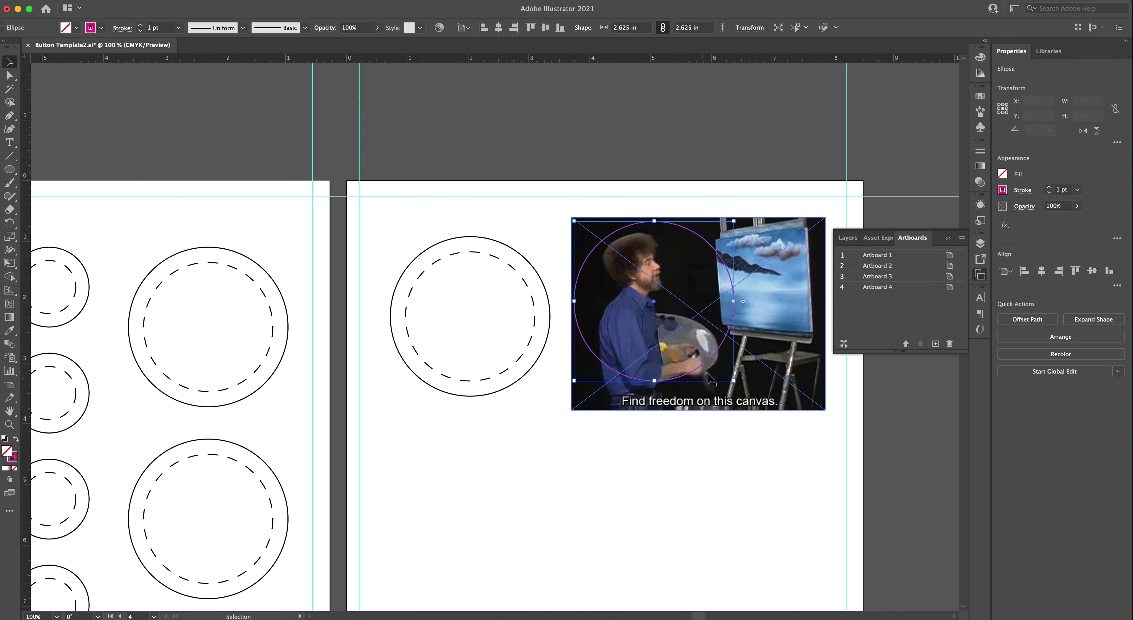
left_click(650, 453)
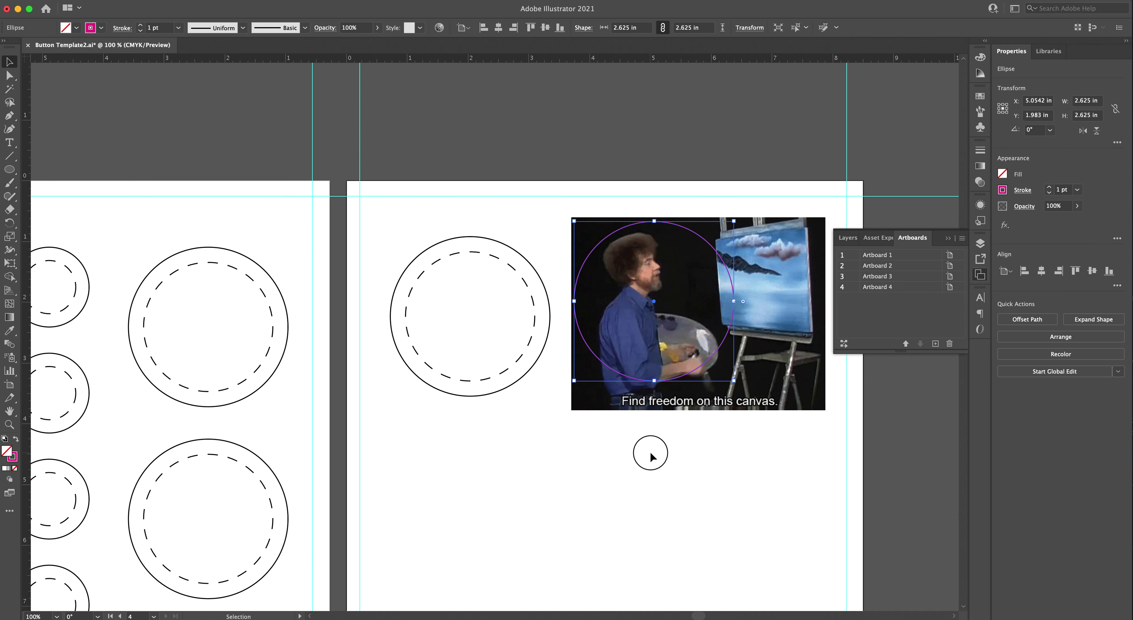
- Select the image together with the magenta circle and make a clipping mask from them
left_click_drag(656, 478, 629, 316)
right_click(628, 315)
left_click(672, 413)
left_click(675, 443)
- Move the clipped image into the circle pair and scale it to about 2.05 in across, just inside the dashed circle
left_click_drag(679, 321, 606, 394)
left_click_drag(563, 363, 490, 330)
left_click_drag(564, 409, 515, 373)
left_click_drag(475, 331, 482, 339)
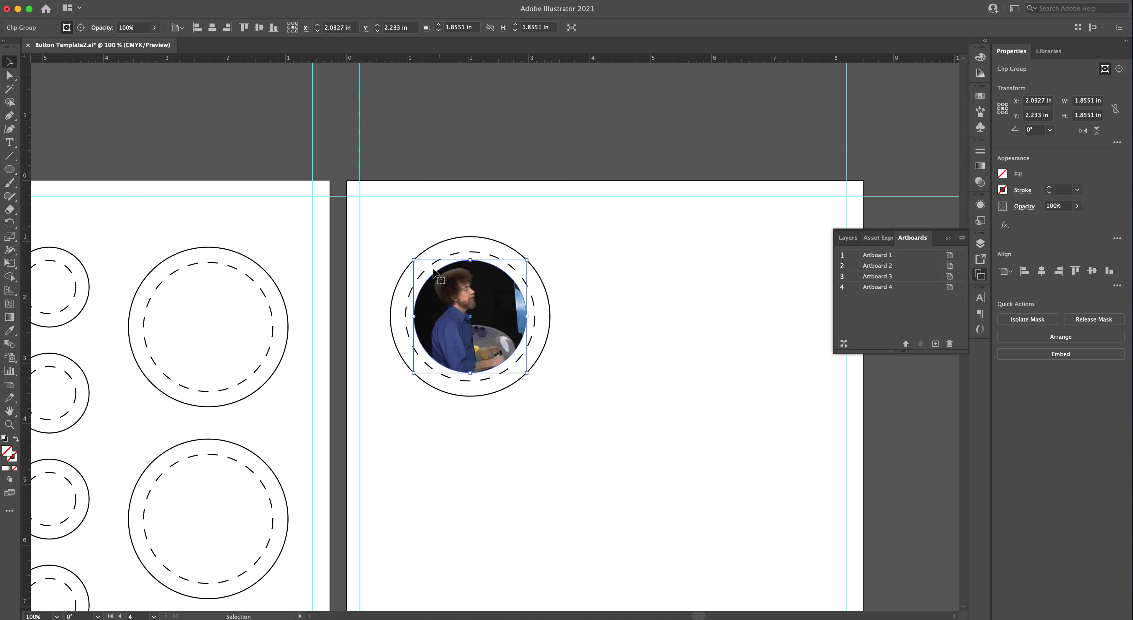
left_click_drag(414, 260, 407, 254)
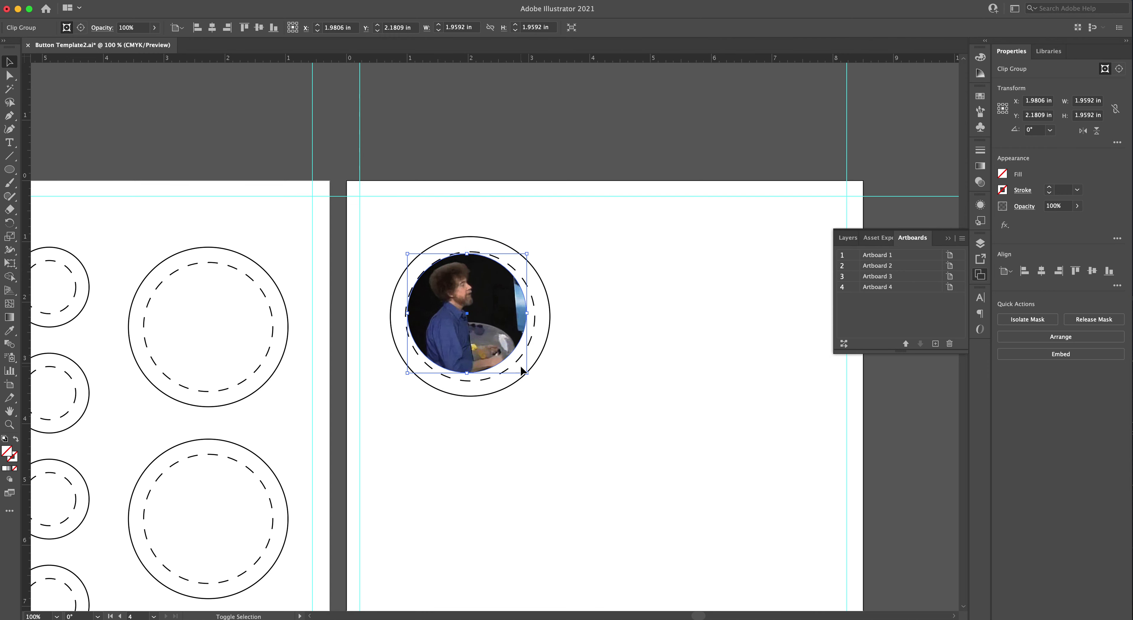
left_click_drag(527, 373, 533, 381)
left_click_drag(484, 338, 484, 343)
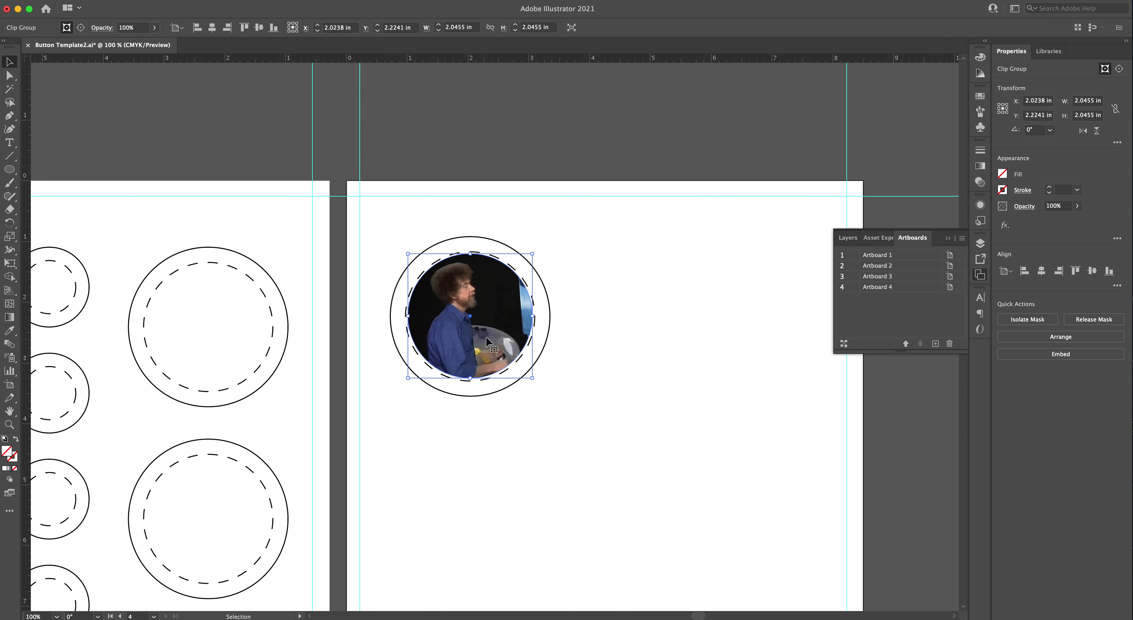
left_click(582, 281)
- Fill the outer 2.625 in circle around the clipped image with black
left_click(550, 322)
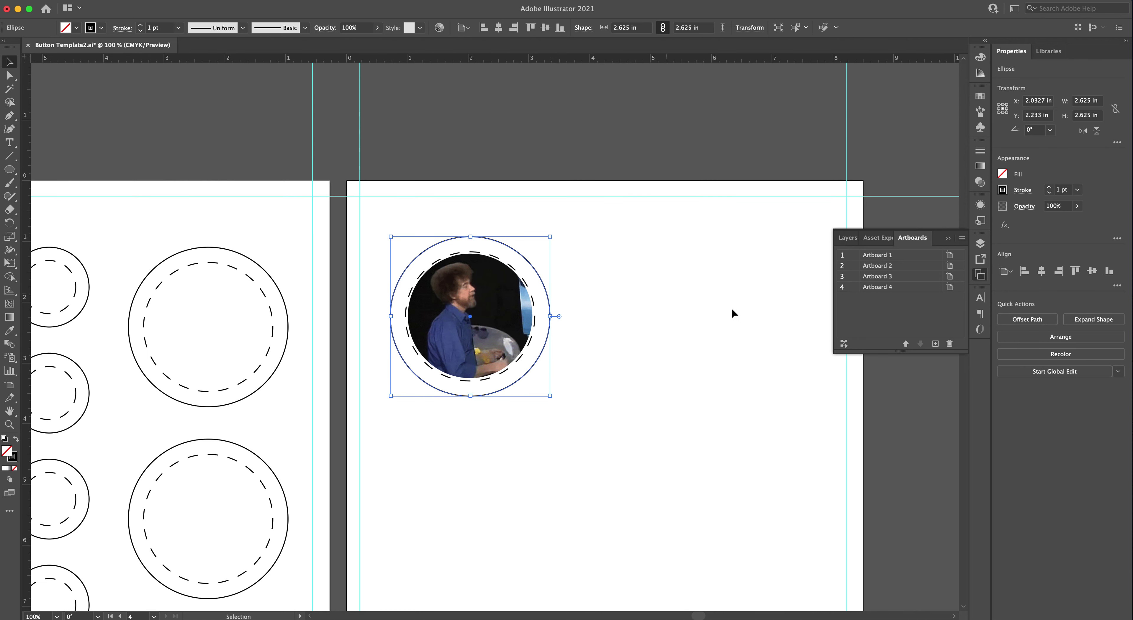
left_click(1003, 174)
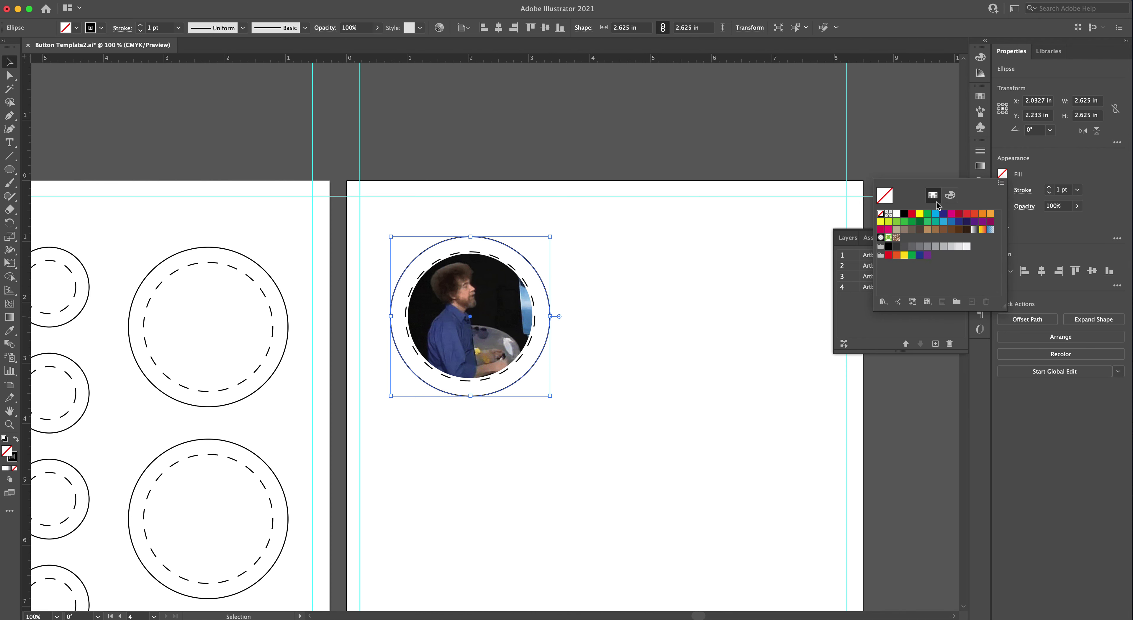
left_click(904, 215)
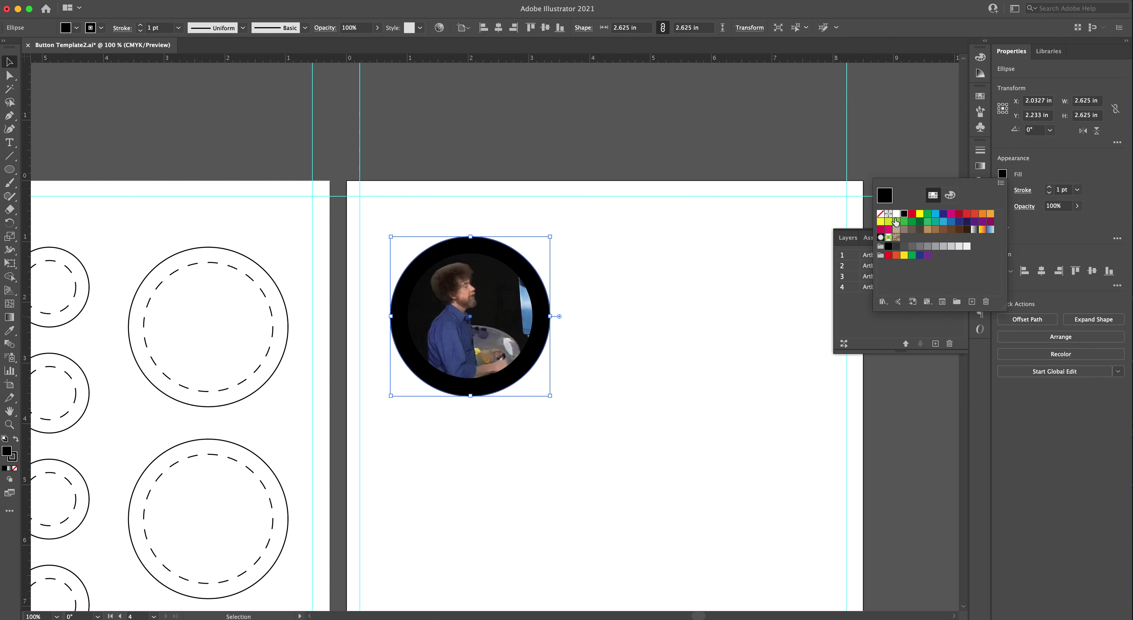
left_click(726, 271)
left_click(726, 269)
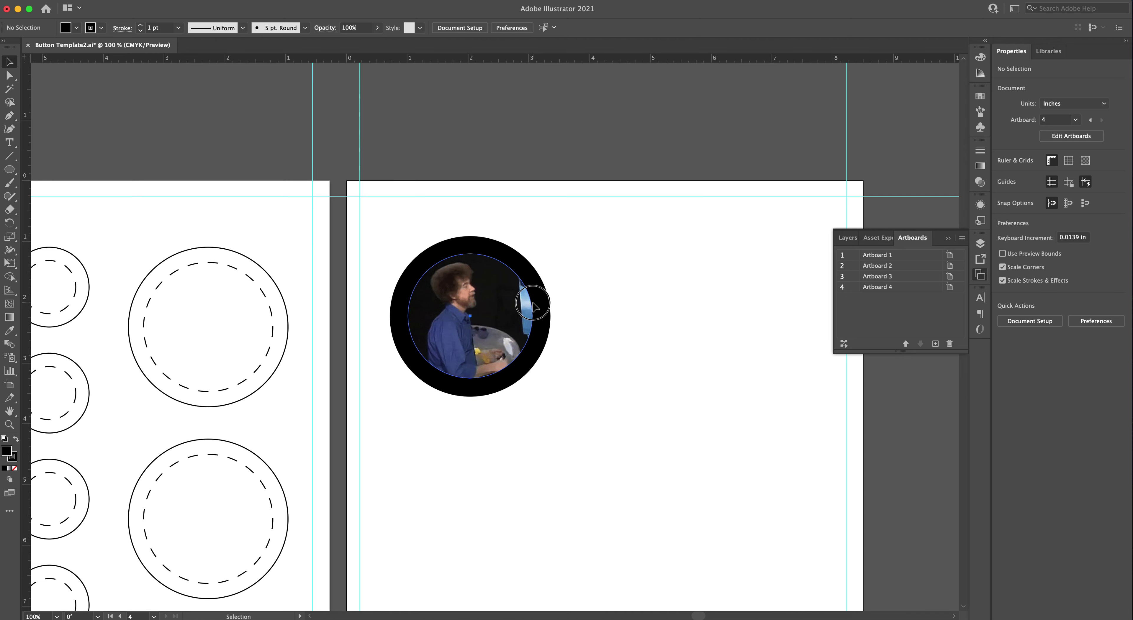
- Shift the clipped image to about X 2.32 in and try a yellow stroke on the 2.125 in dashed circle
left_click_drag(535, 307, 552, 306)
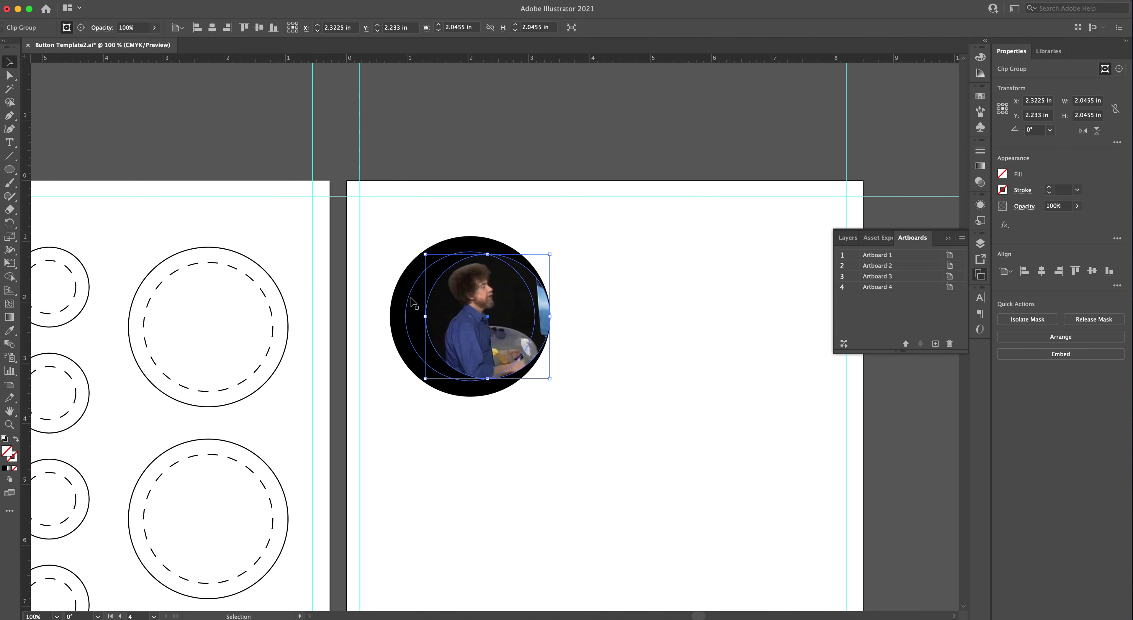
left_click(407, 303)
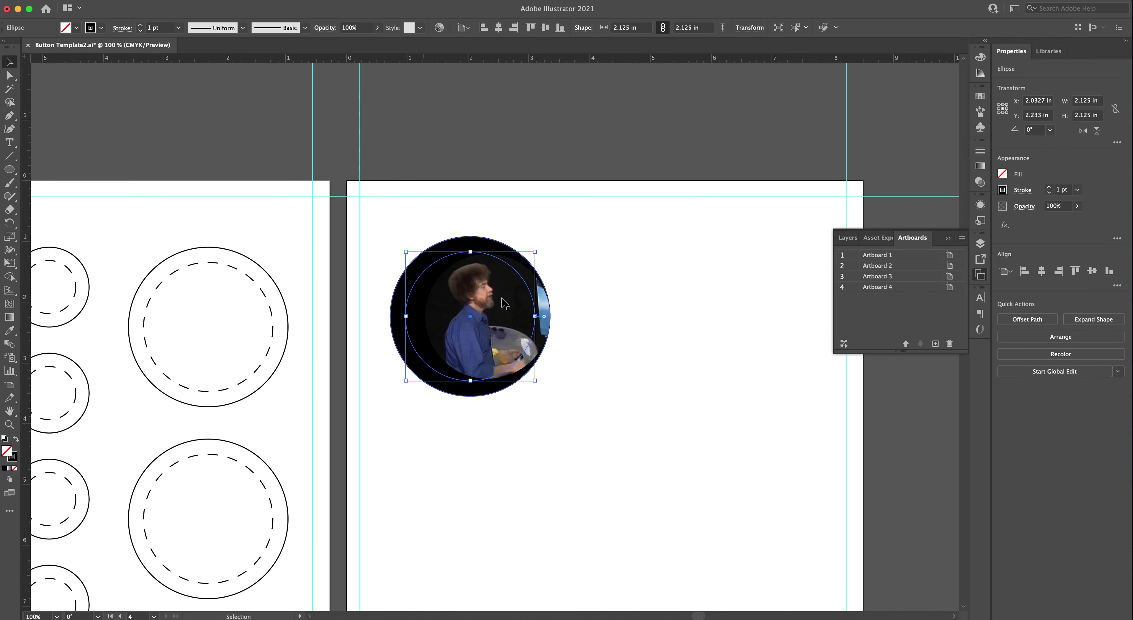
left_click(1003, 191)
left_click(923, 236)
left_click(728, 290)
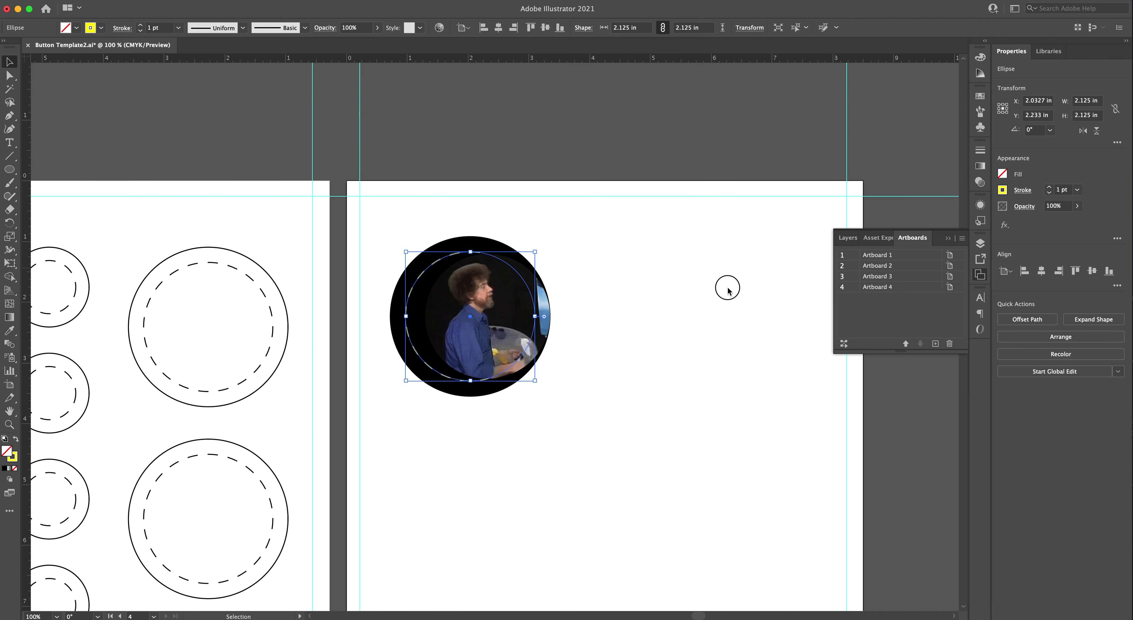
left_click(644, 324)
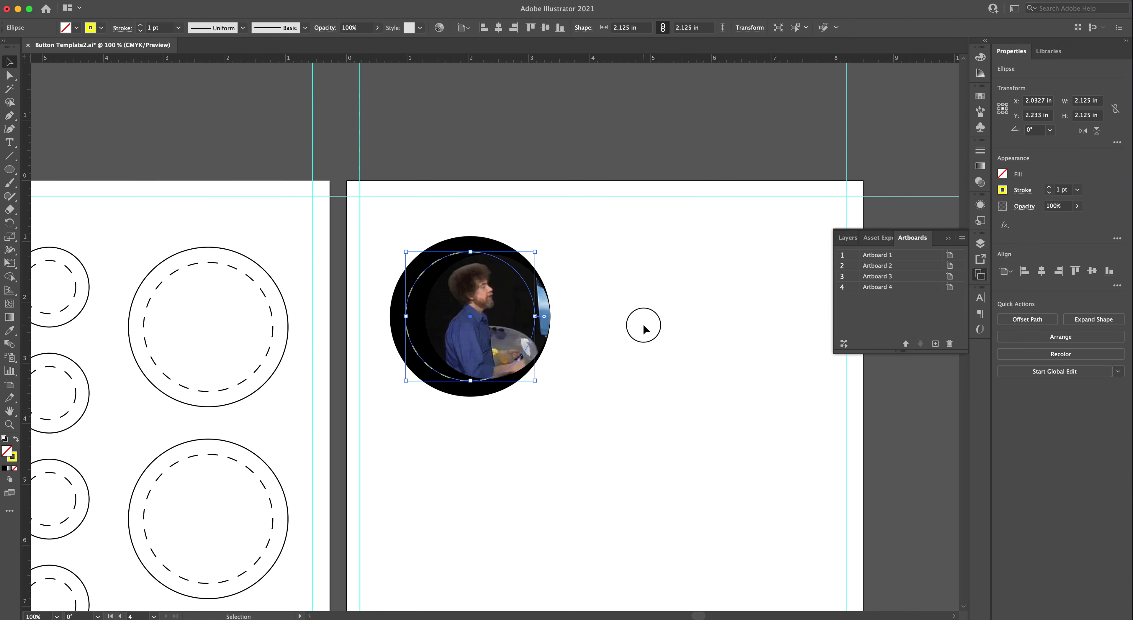
left_click(421, 284)
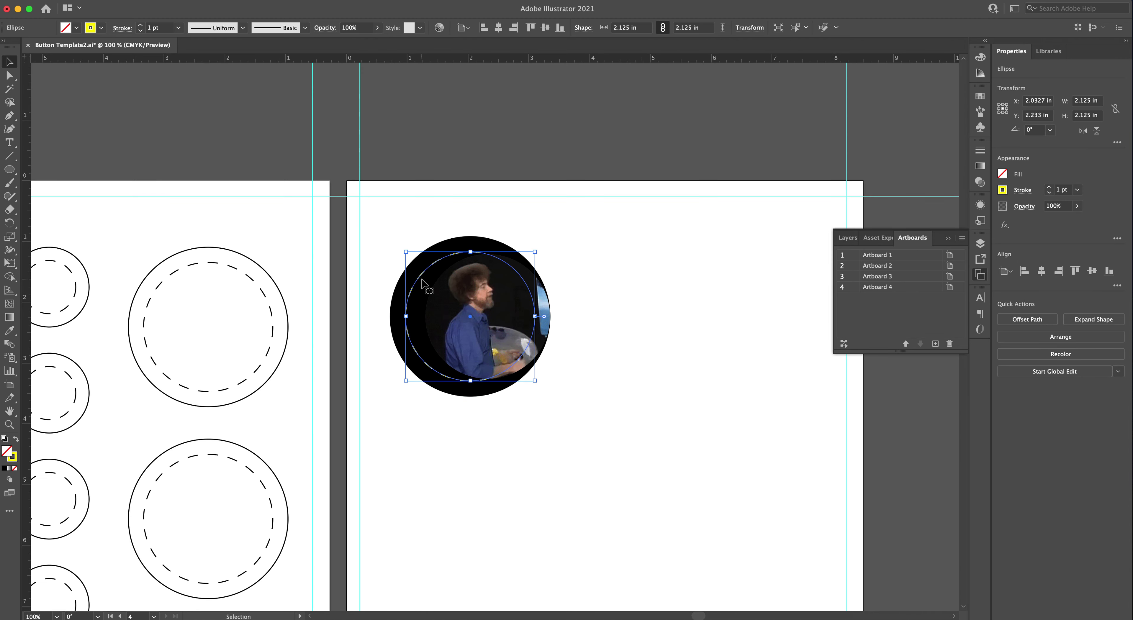
left_click(1050, 194)
left_click(1050, 194)
left_click(1049, 194)
left_click(1050, 194)
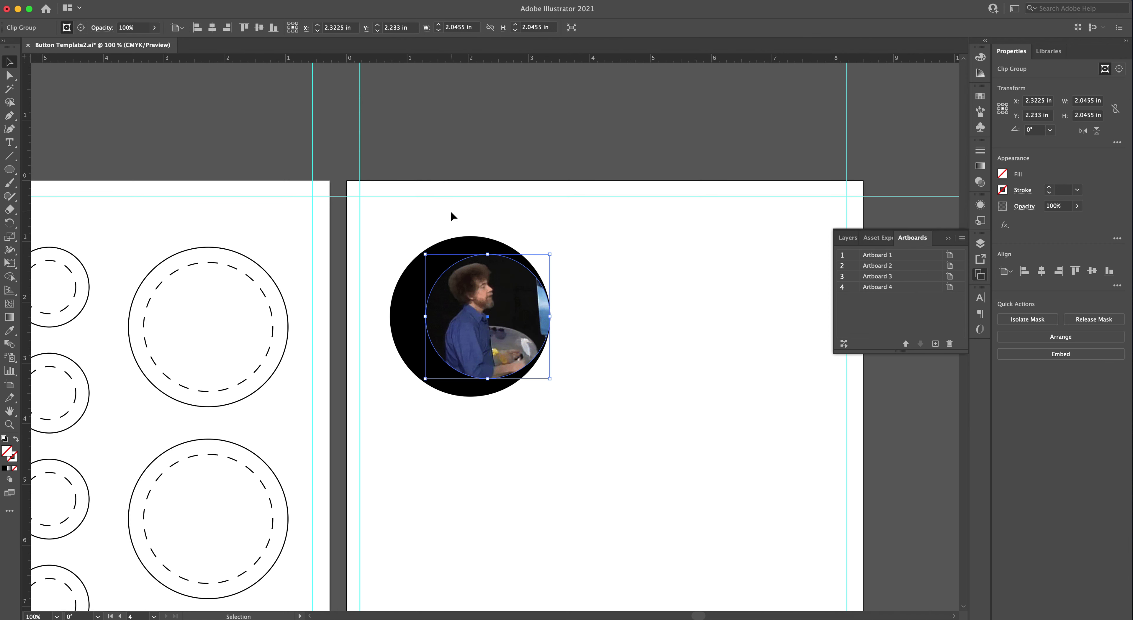
- Align the black circle, the dashed circle and the clipped image on their horizontal centers
left_click_drag(450, 210, 489, 235)
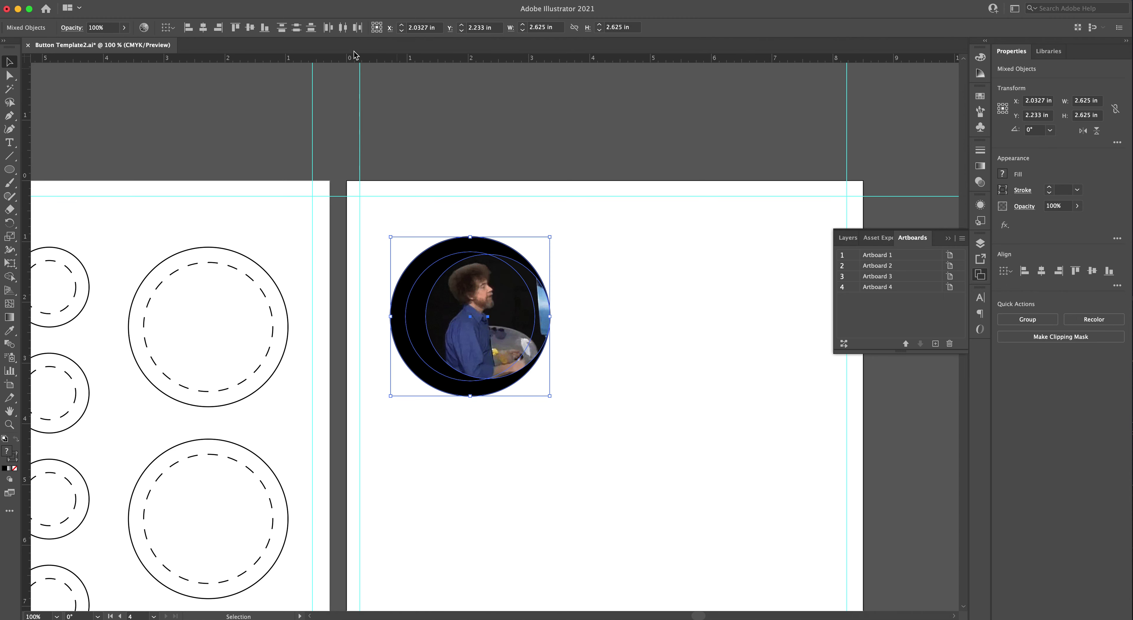
left_click(1042, 271)
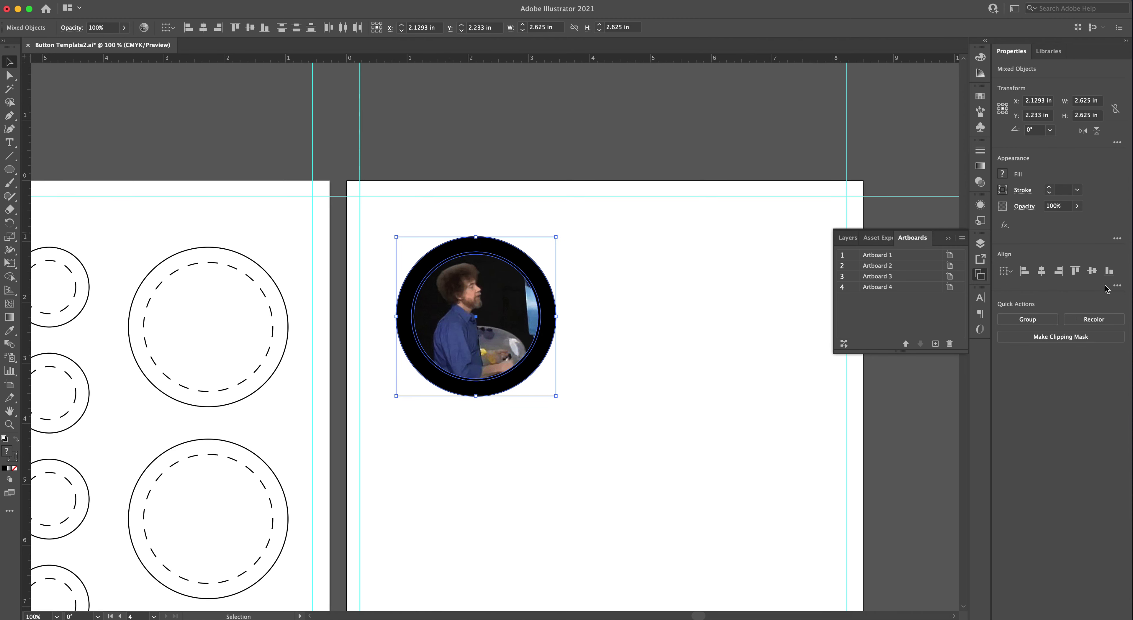
left_click(666, 278)
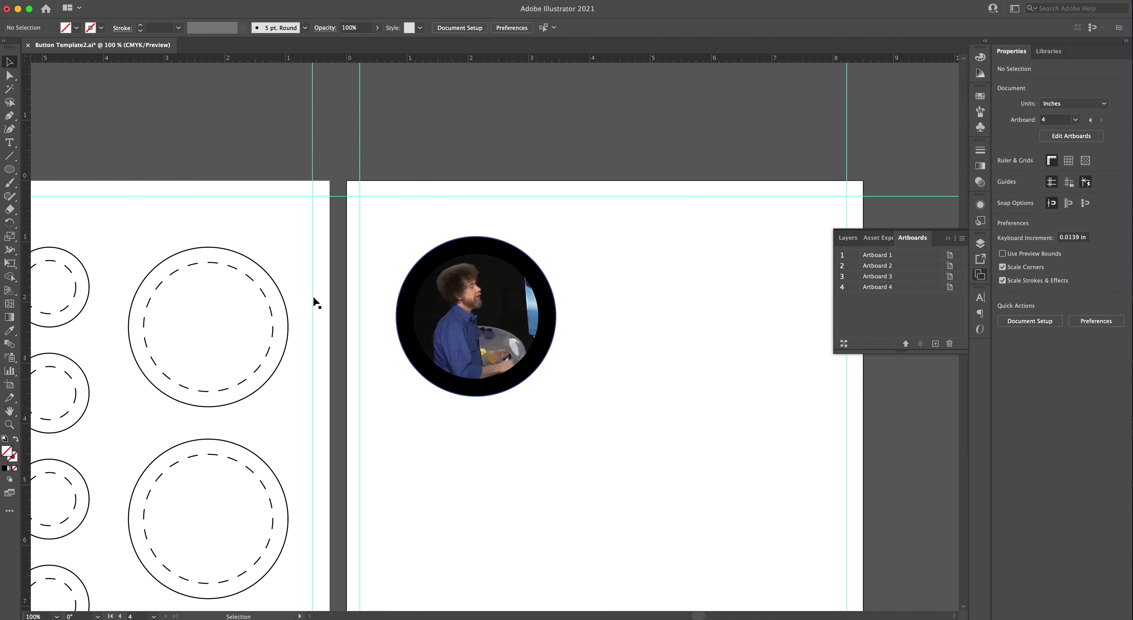
- Copy the upper 2.625 in circle pair from the third artboard to the right of the finished button design
left_click(243, 263)
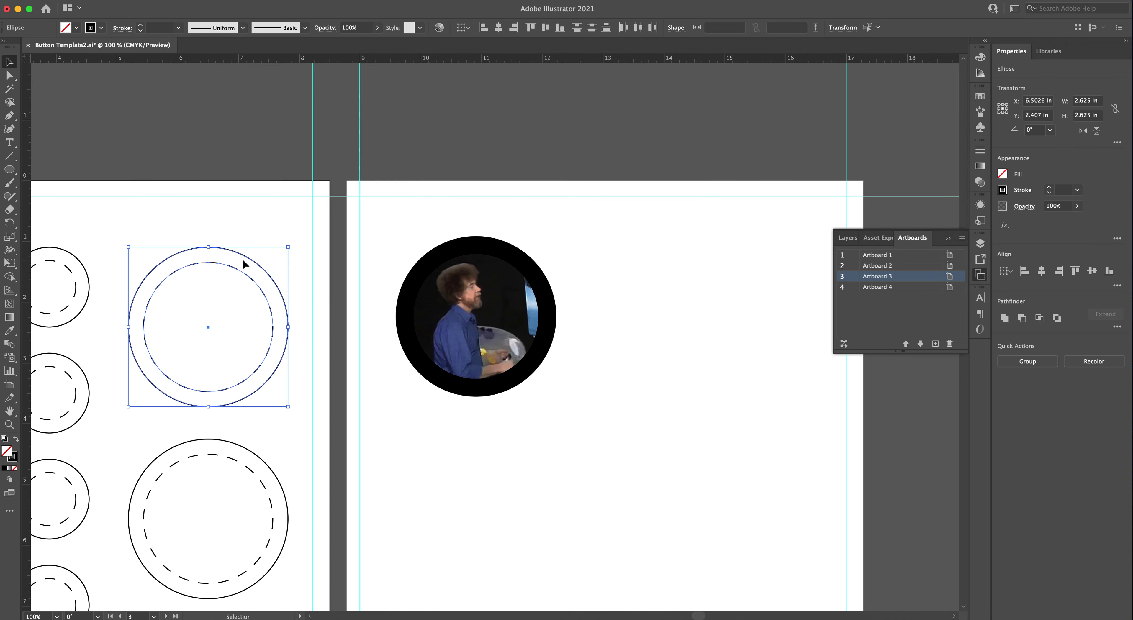
left_click_drag(243, 261, 731, 250)
left_click(627, 437)
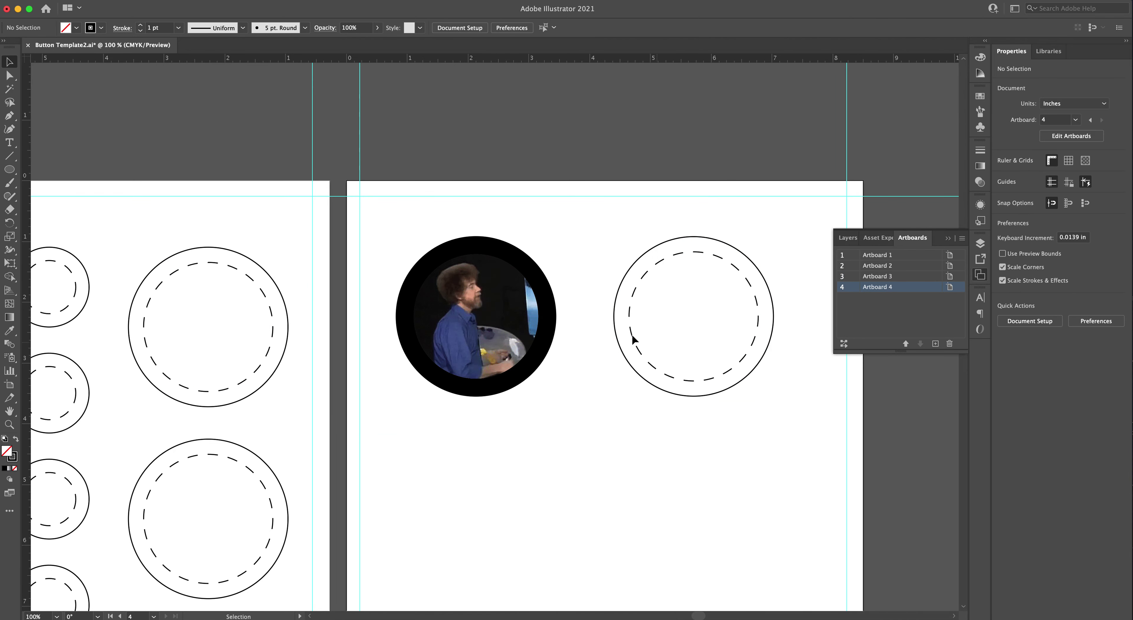
- Start placing an image and browse from the Desktop to the Batavia High School Logos folder
left_click(608, 412)
key("shift+super+p")
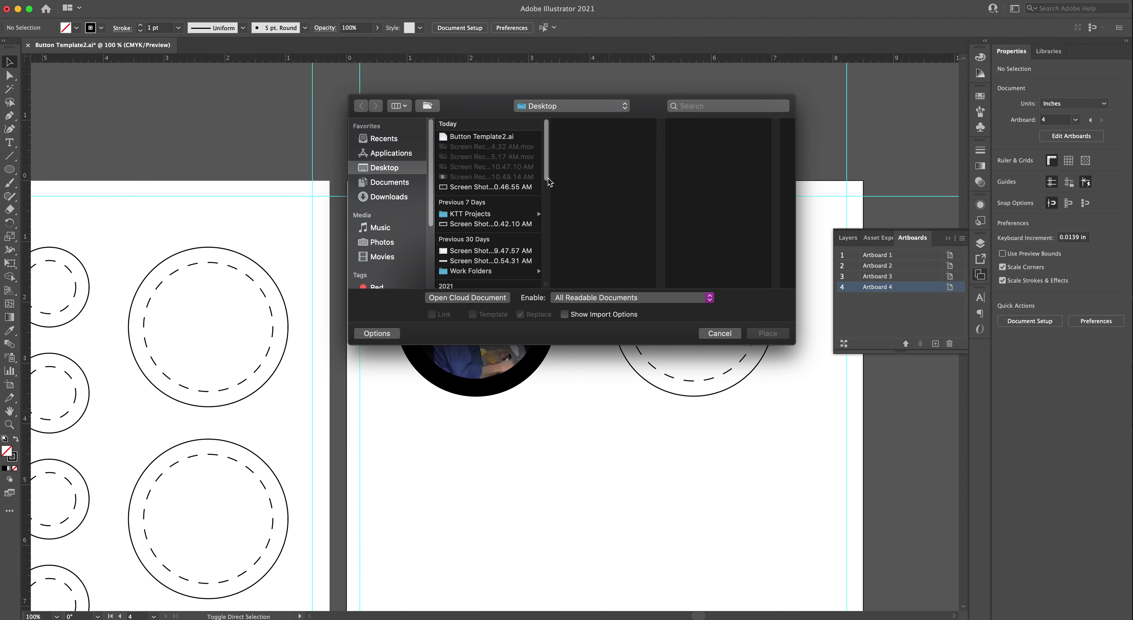
left_click_drag(547, 175, 555, 281)
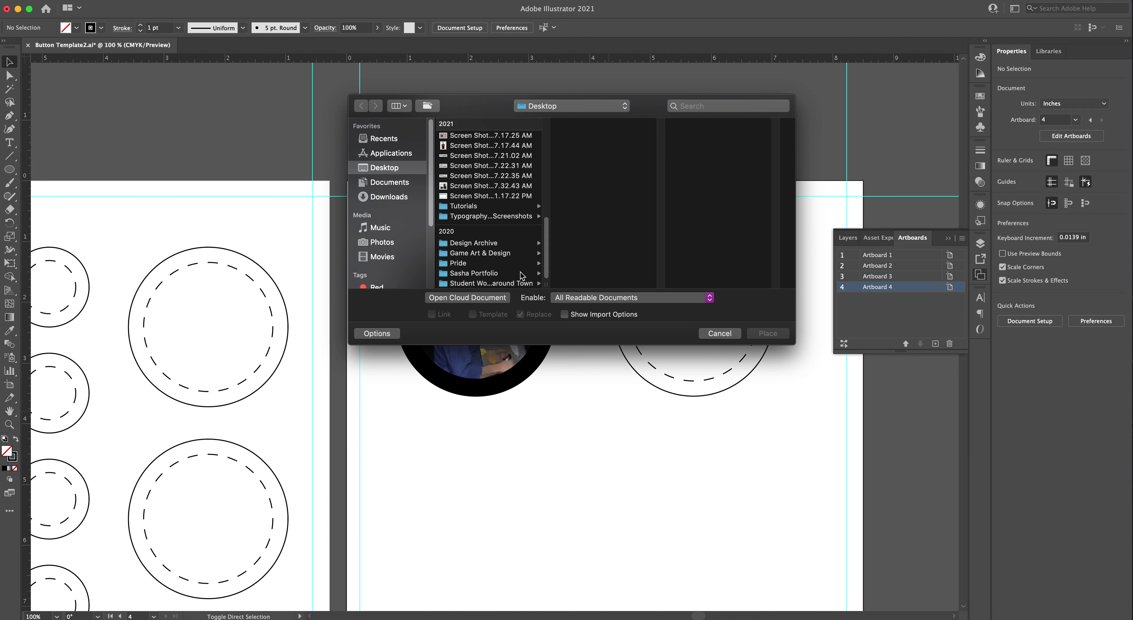
left_click(483, 264)
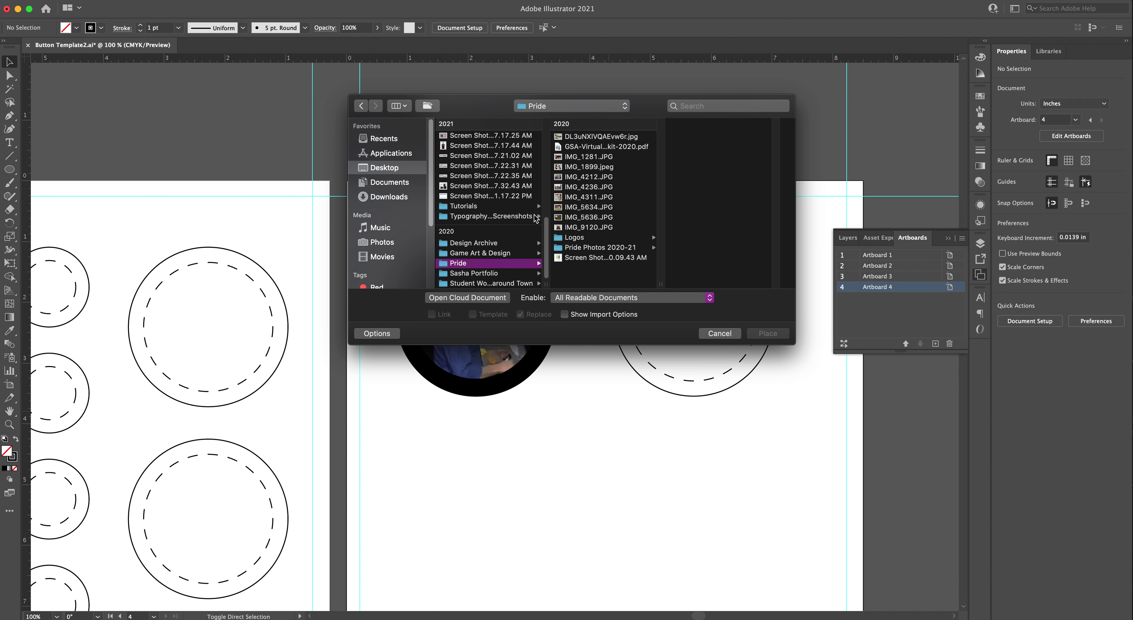
left_click(489, 244)
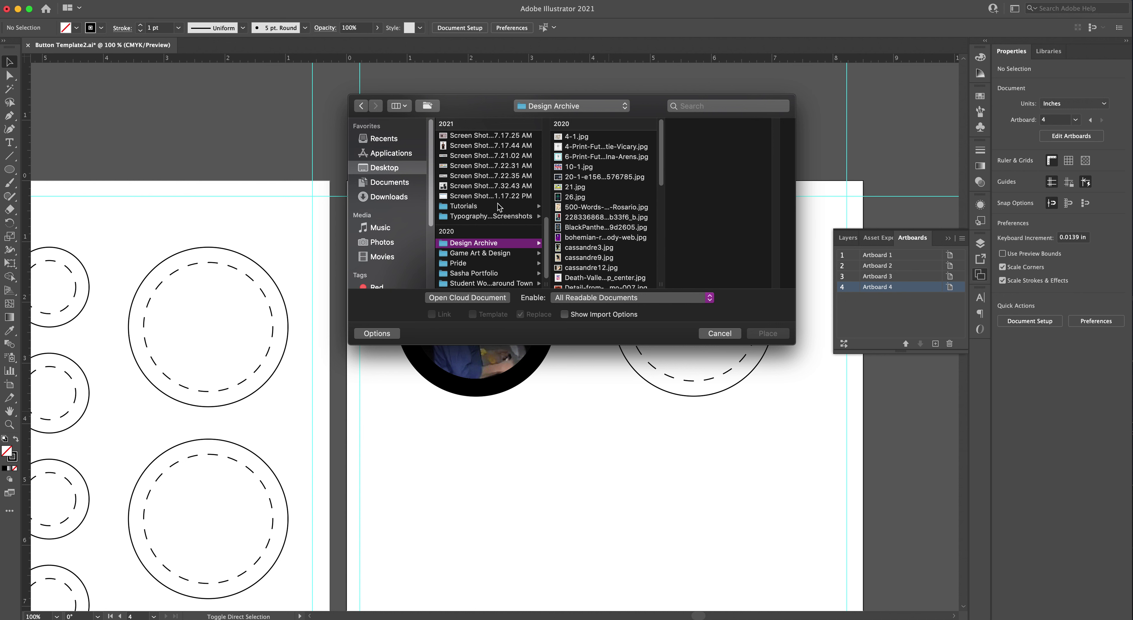
left_click_drag(545, 234, 542, 163)
left_click(519, 216)
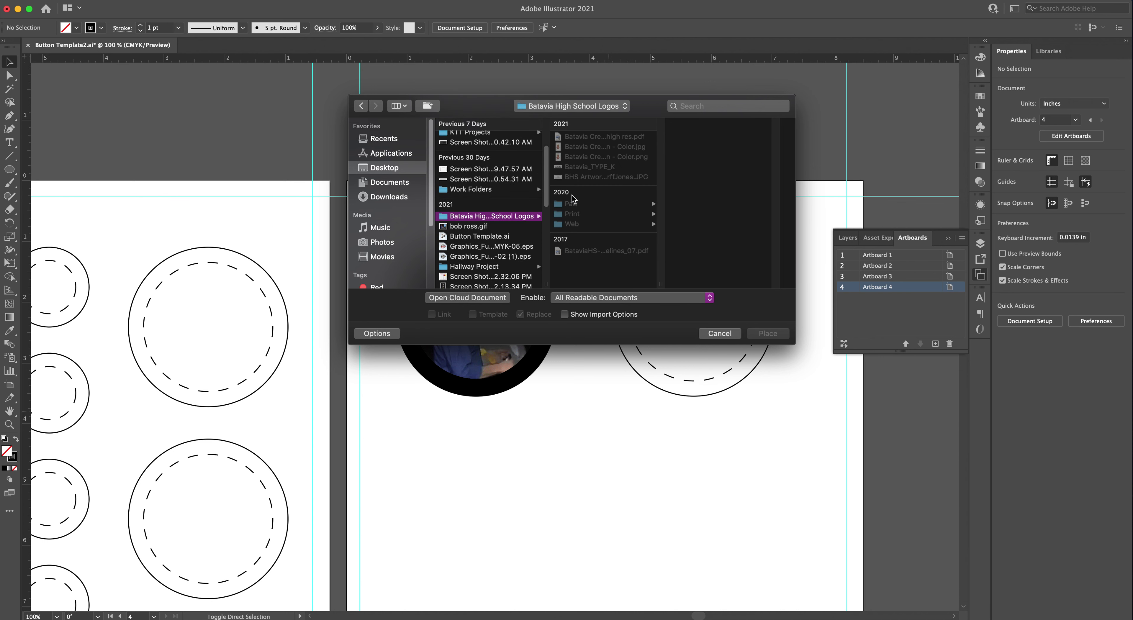
- Place Batavia_MASCOT_SPOT-C.eps from the Print folder as a linked file, sized to fit inside the copied dashed circle
left_click(615, 157)
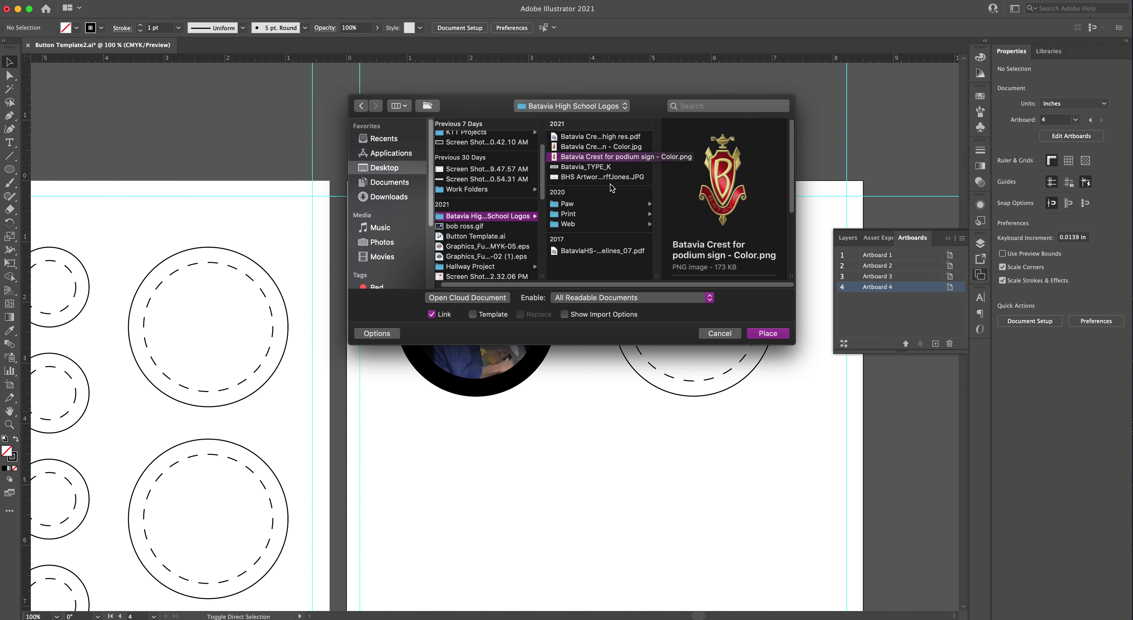
left_click(624, 214)
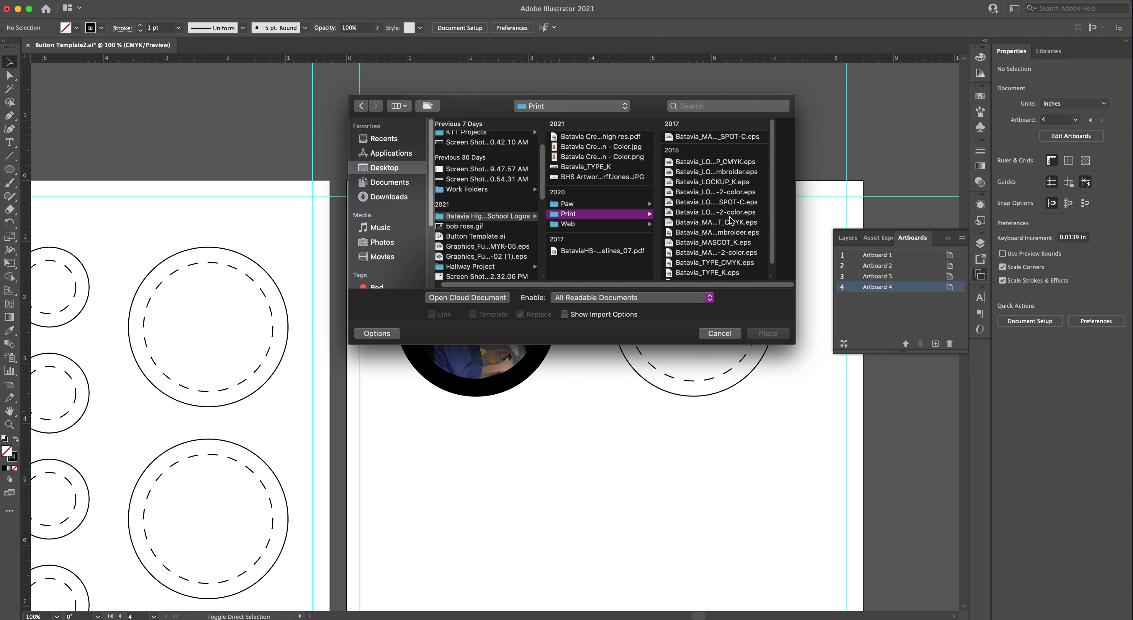
left_click(711, 138)
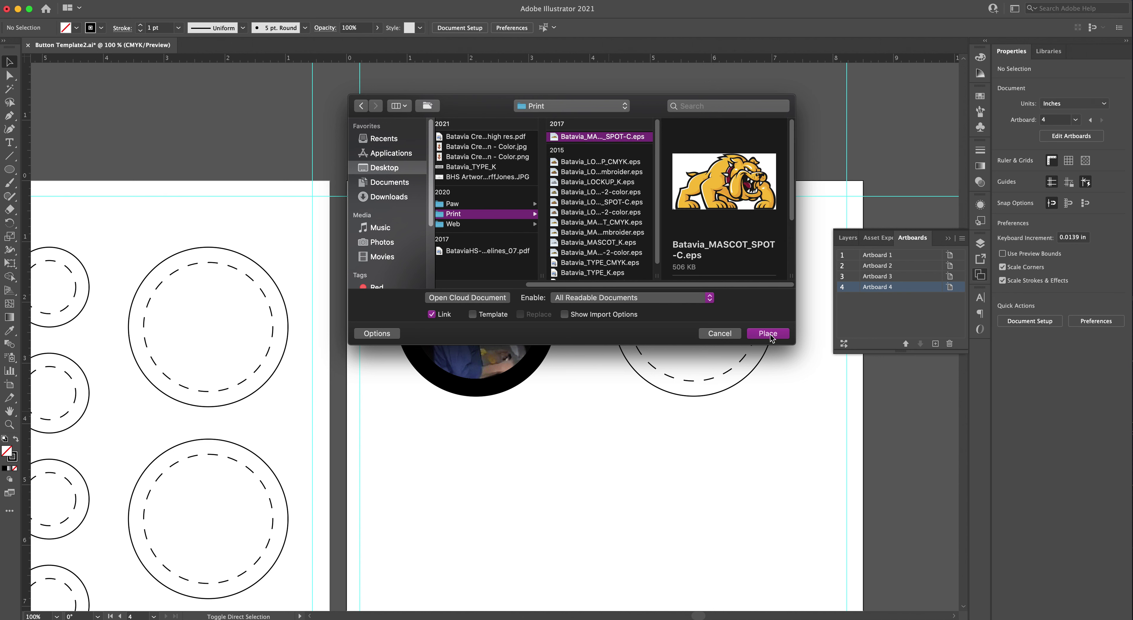
left_click(768, 333)
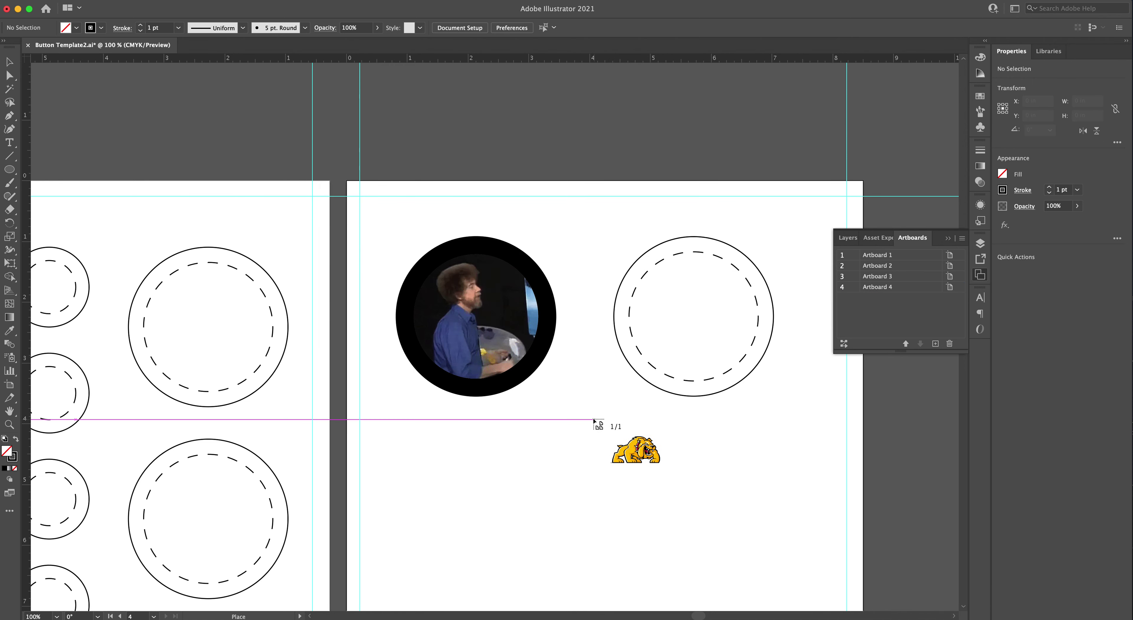
left_click_drag(593, 413, 690, 318)
left_click(735, 415)
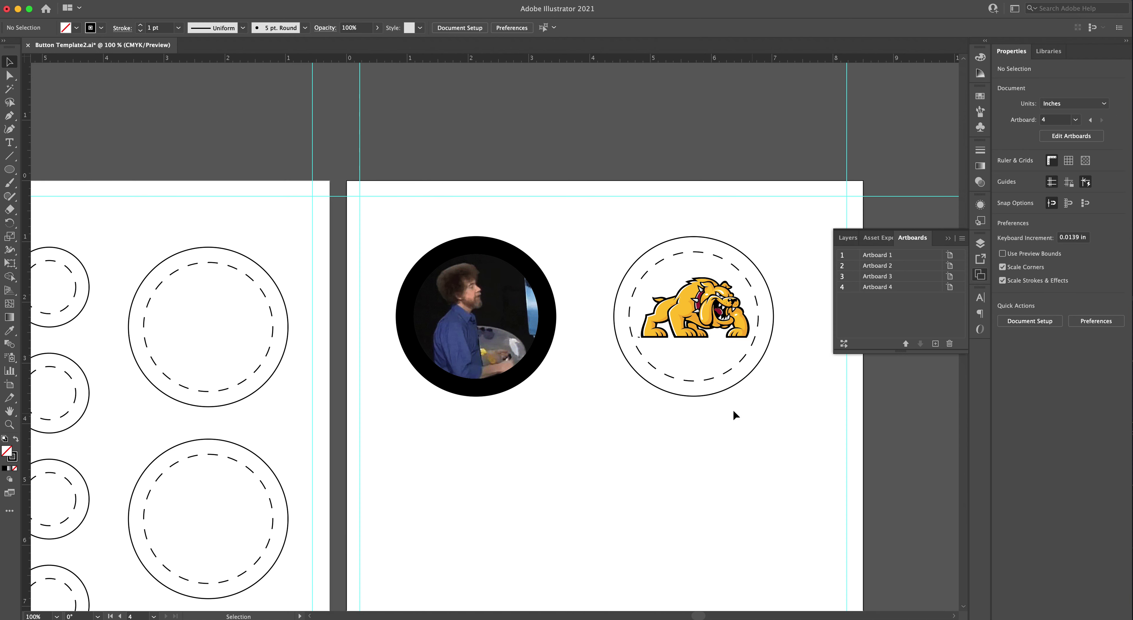
- Fill the copied 2.625 in outer circle with the maroon sampled from the bulldog mascot using the Eyedropper
left_click(709, 392)
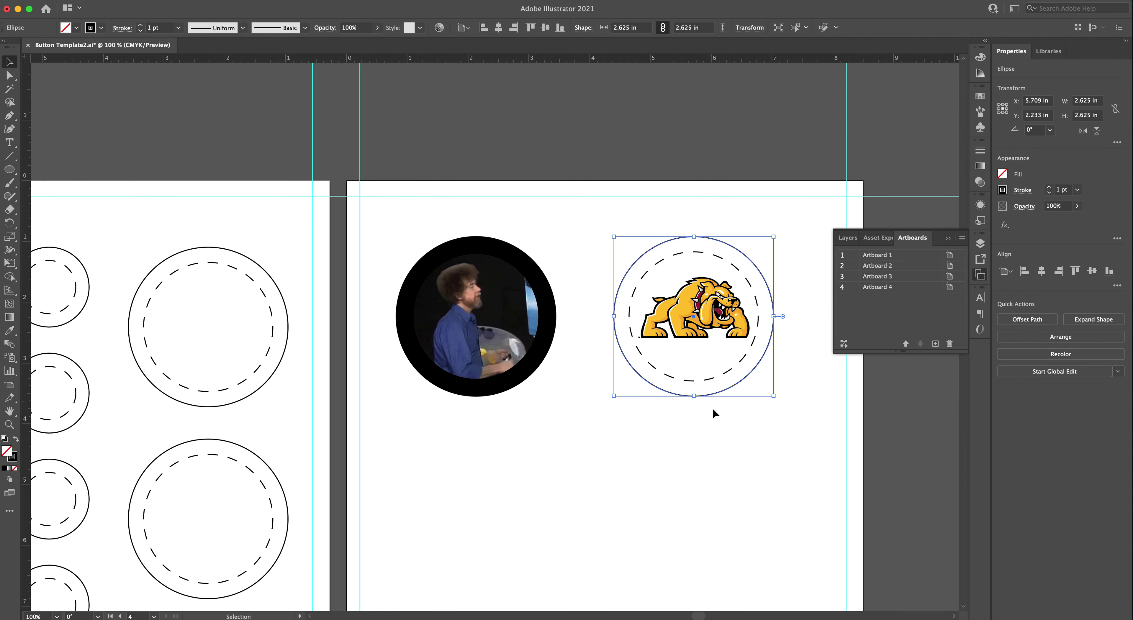
key("i")
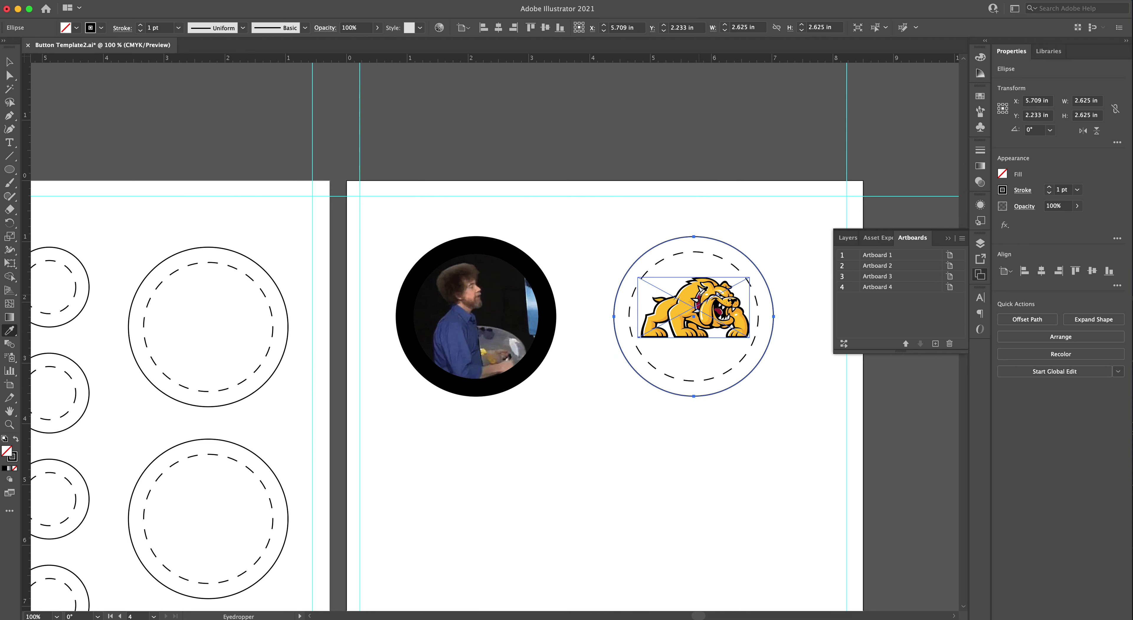
left_click(699, 297)
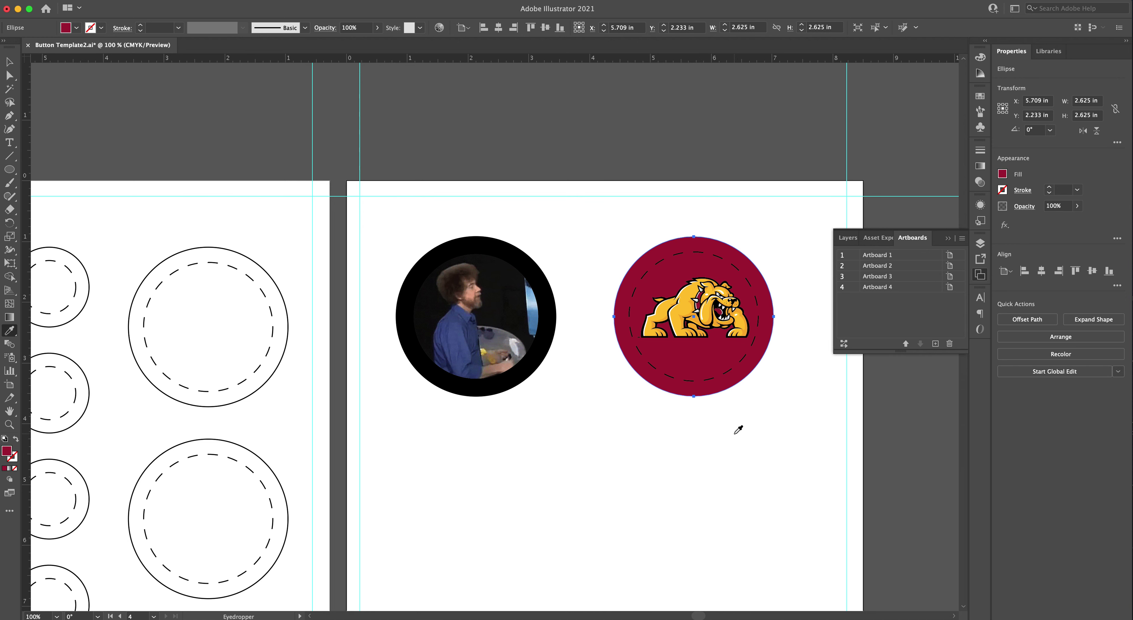
key("v")
left_click(699, 418)
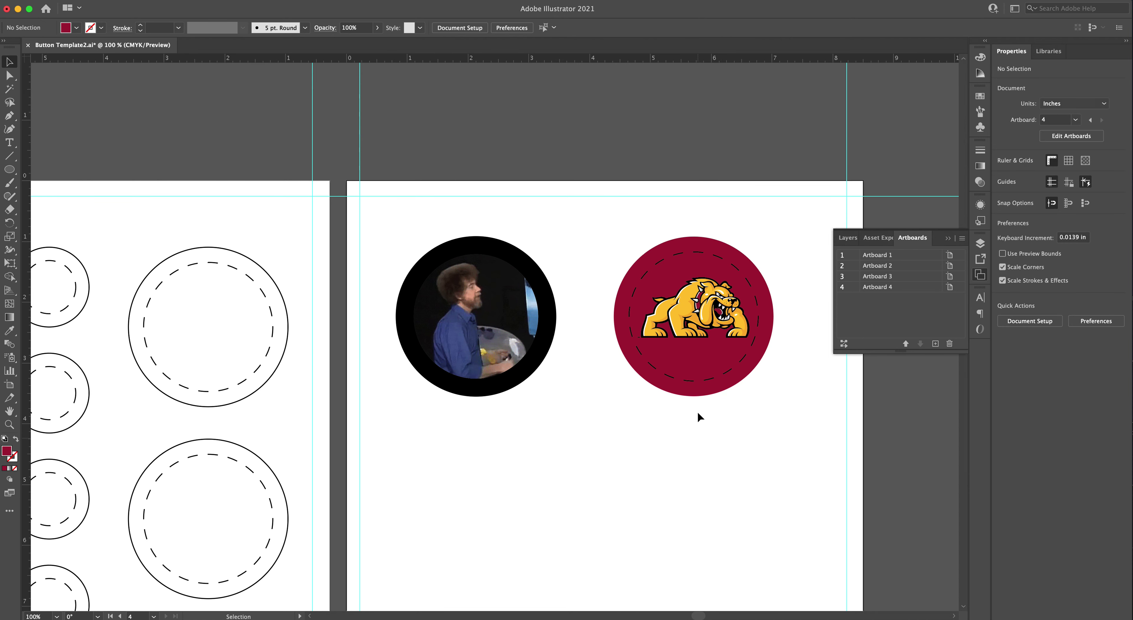
- Shift the bulldog mascot slightly down within the maroon circle and remove the stroke from the 2.125 in dashed circle
left_click(693, 316)
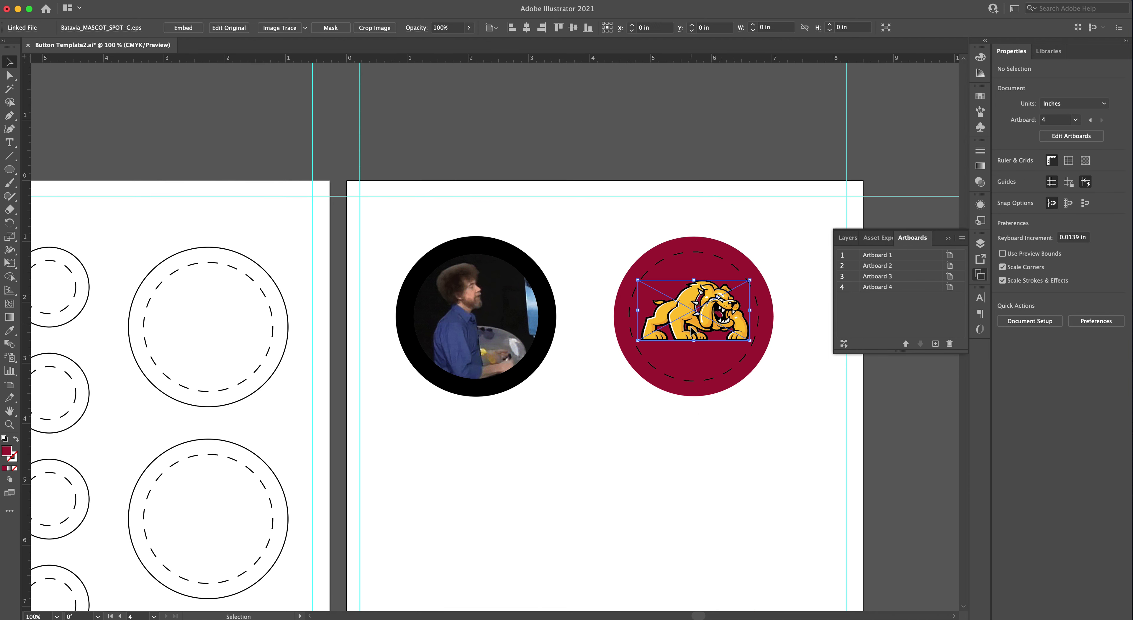
left_click(707, 423)
left_click(697, 388)
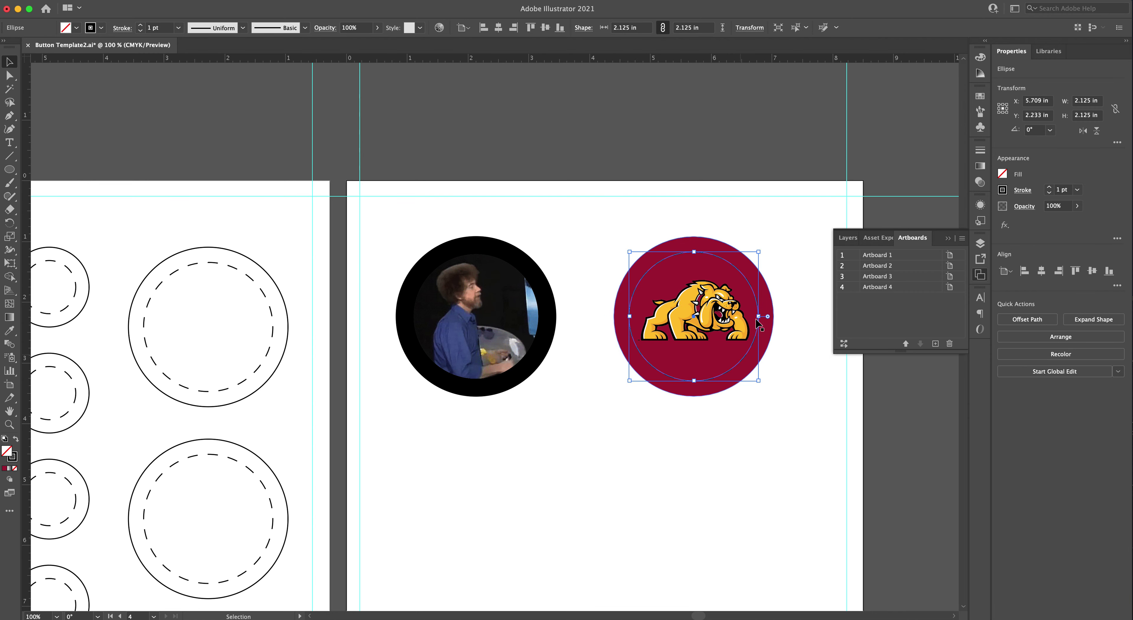
left_click(1050, 193)
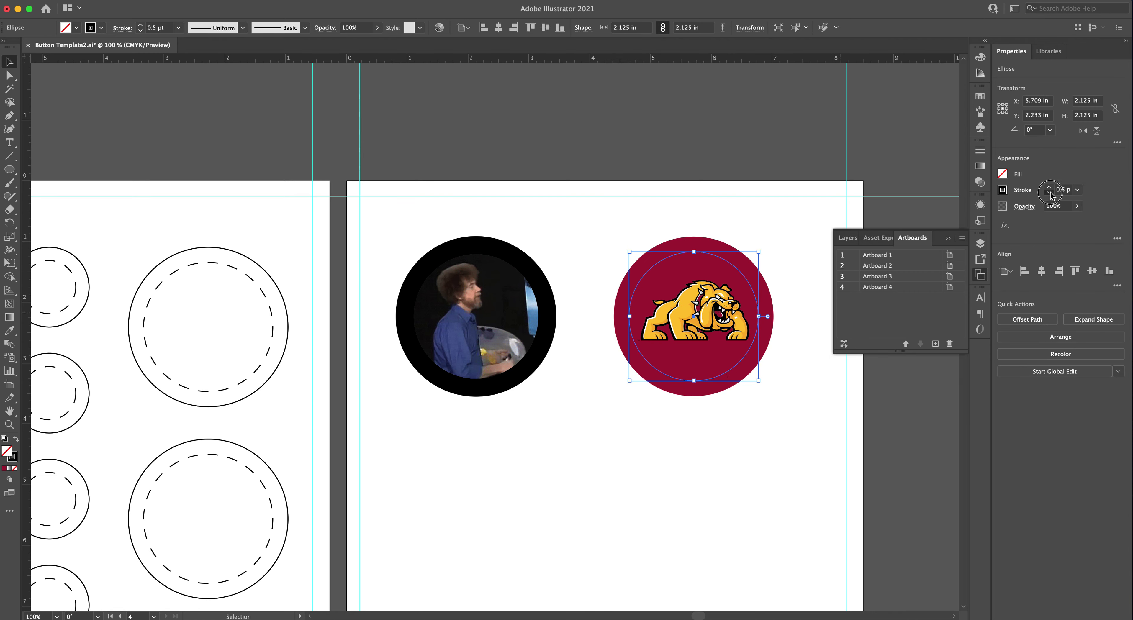
left_click(823, 209)
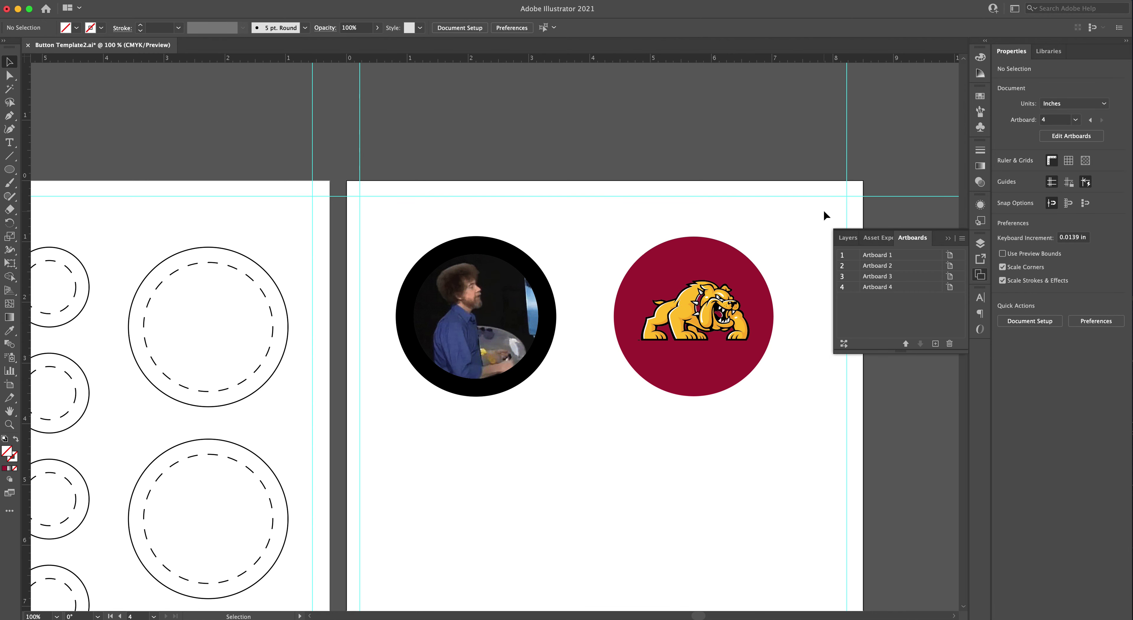
left_click(730, 265)
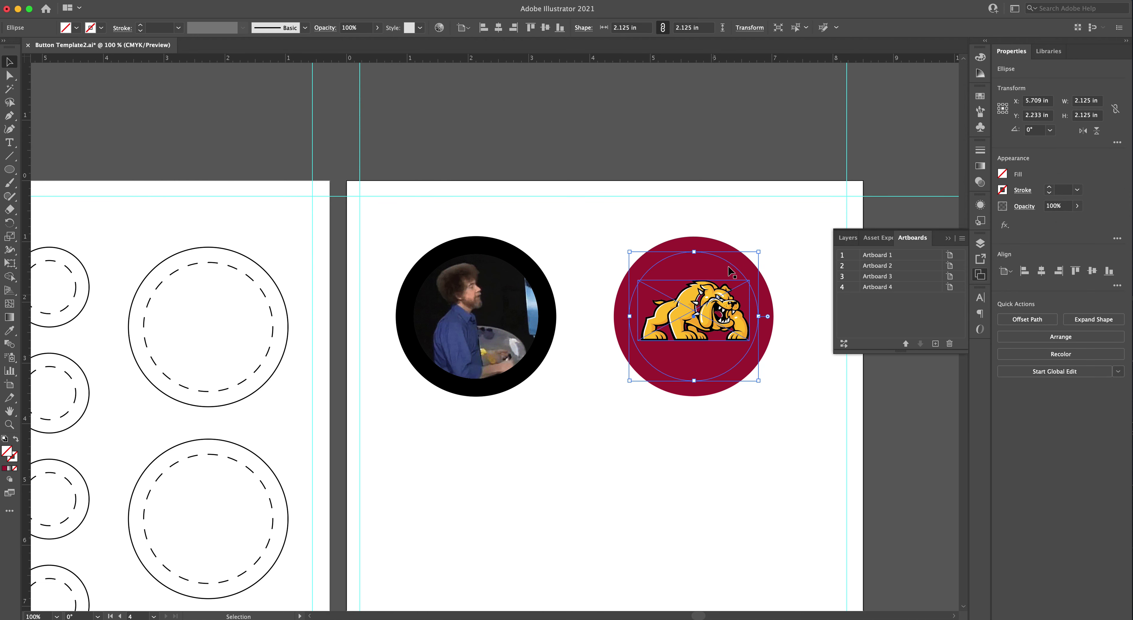
left_click(810, 237)
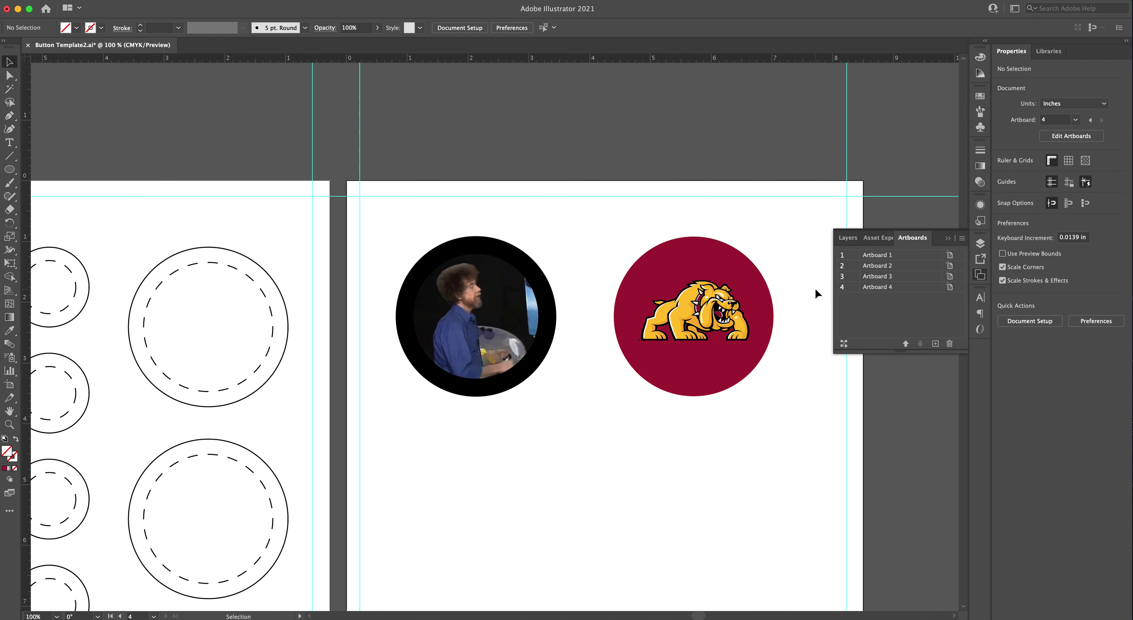
left_click(699, 252)
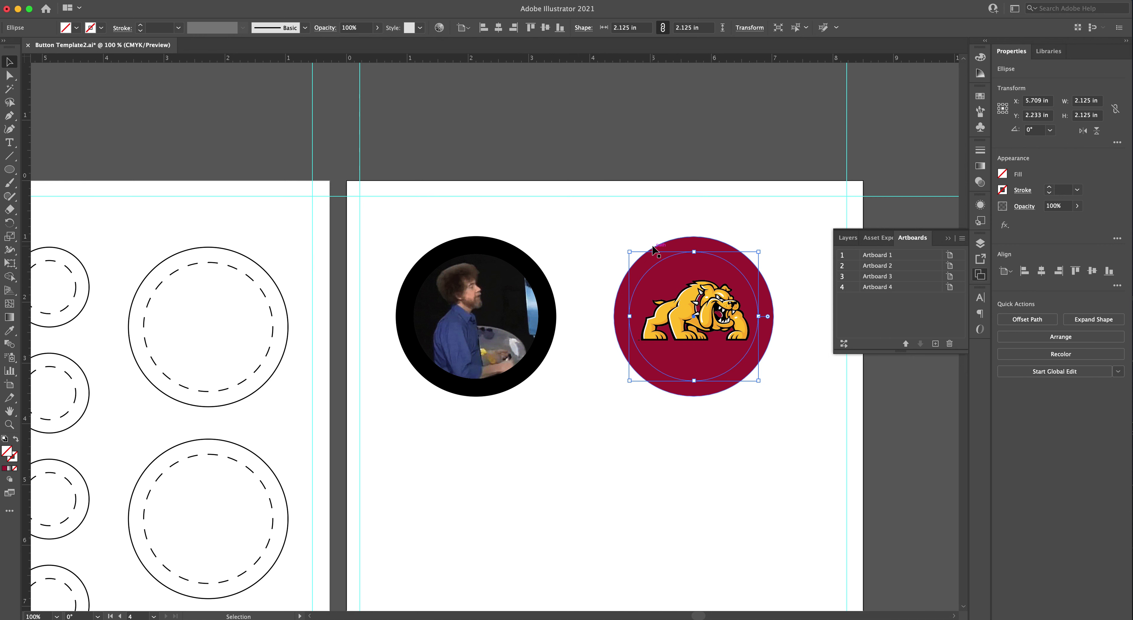
- Isolate the clip group in the black button and reposition the painter image inside its mask to about X 2.73 in, Y 2.41 in
left_click(540, 300)
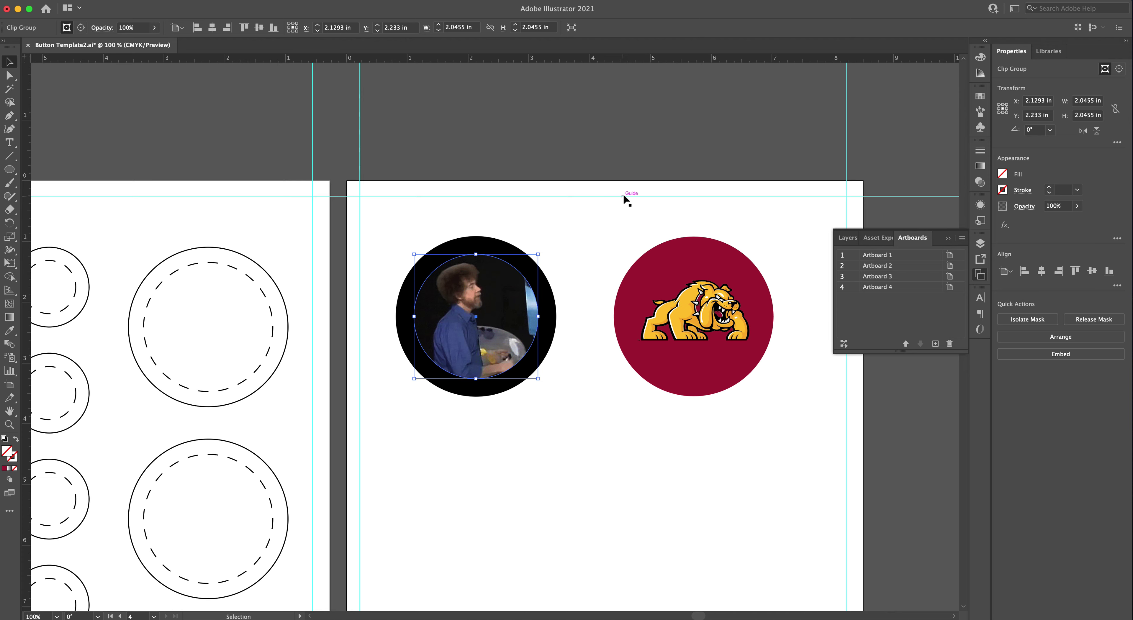
double_click(493, 310)
left_click(492, 311)
left_click_drag(501, 312, 492, 309)
double_click(567, 220)
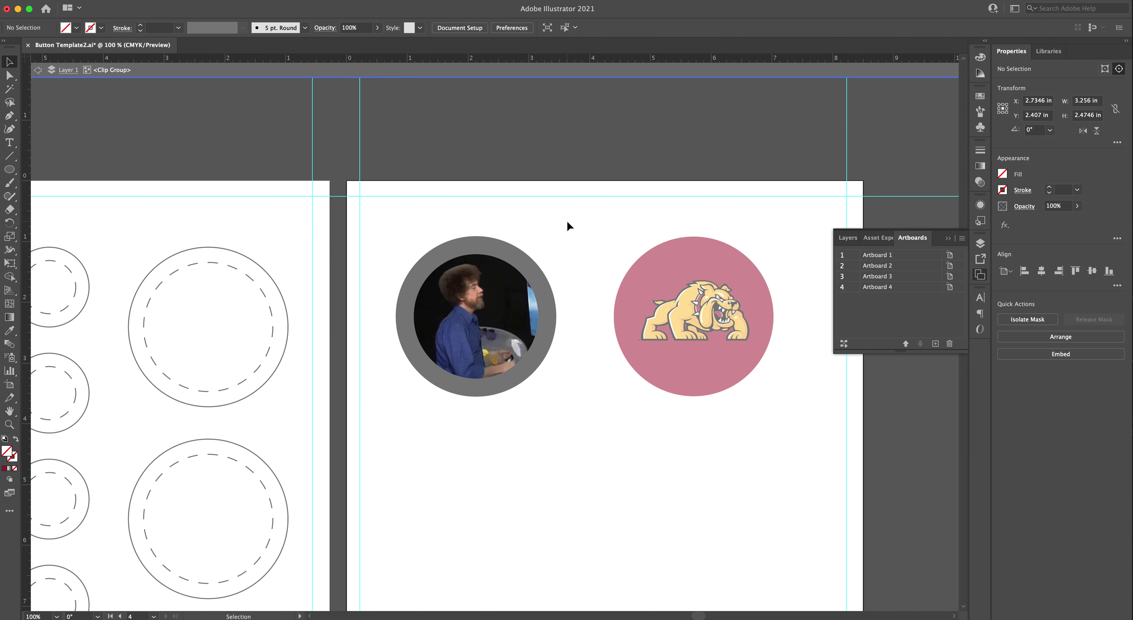